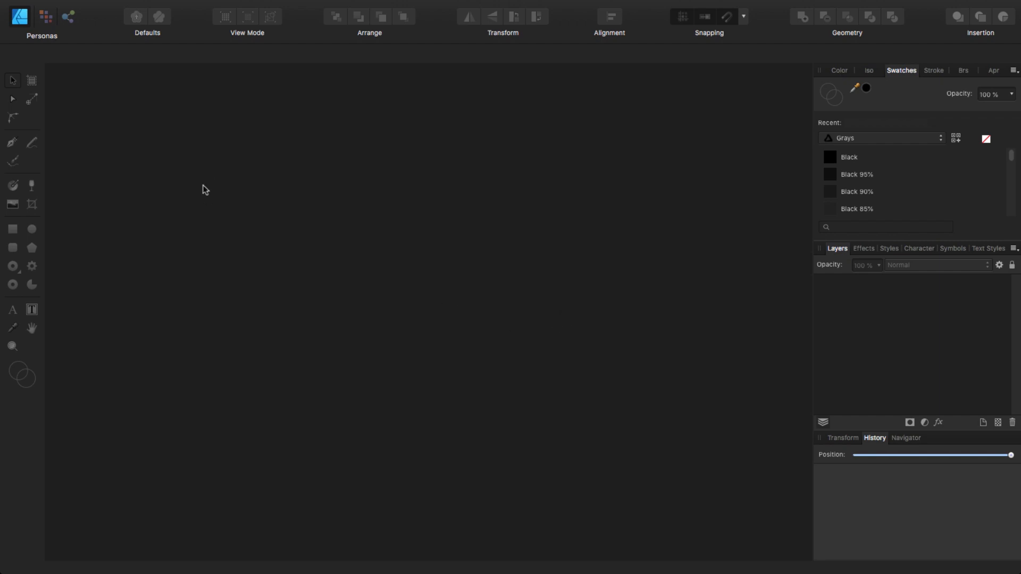
Create a new 1920 × 1080 px document at 300 DPI in RGB/16.
mouse_move(106, 6)
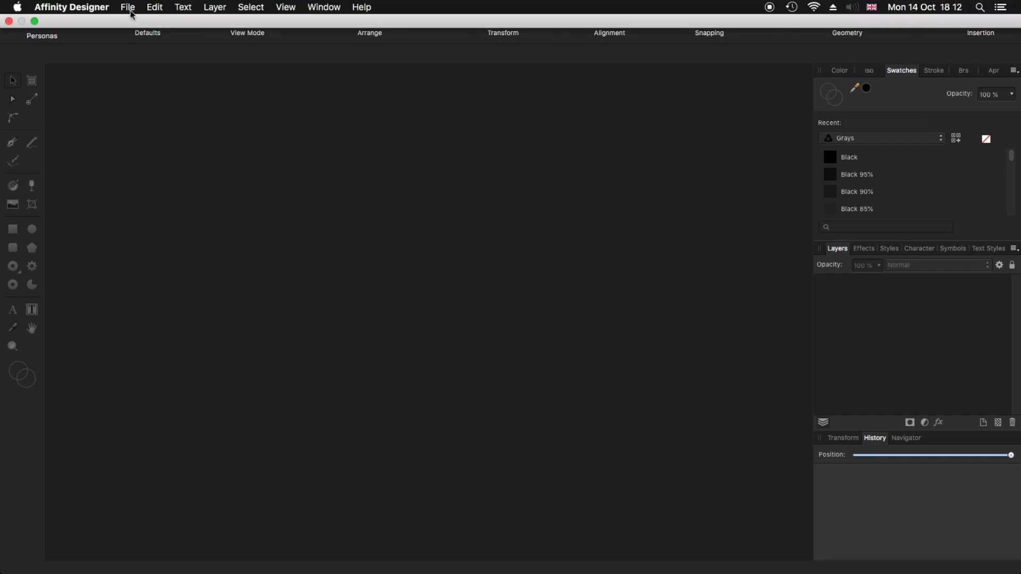
left_click(128, 7)
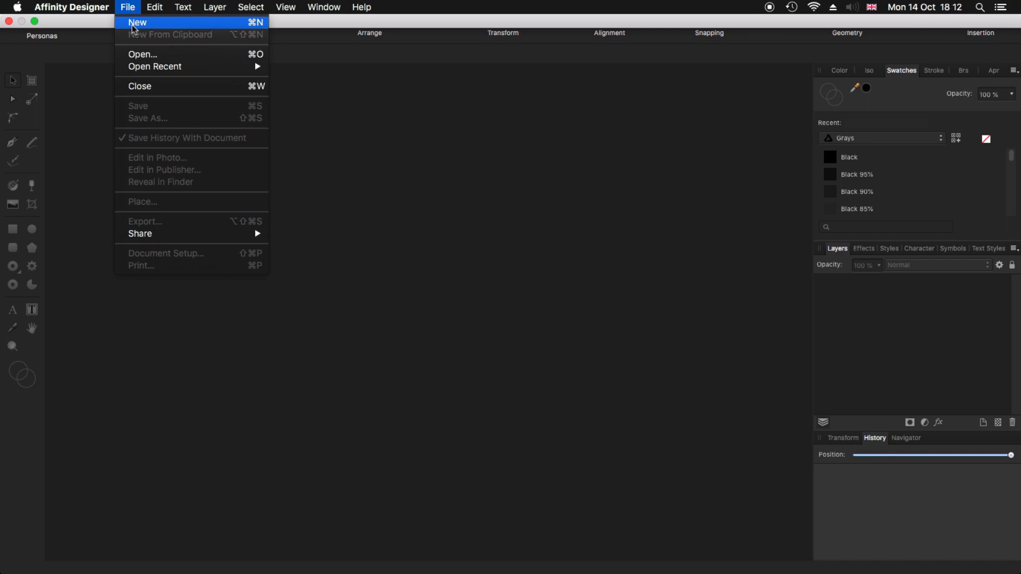
left_click(133, 24)
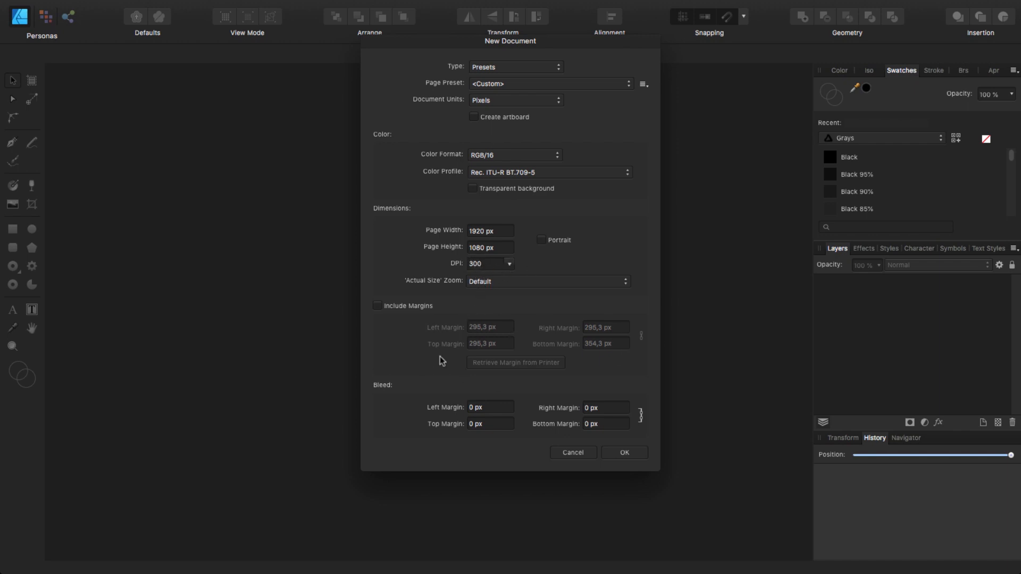
left_click(624, 454)
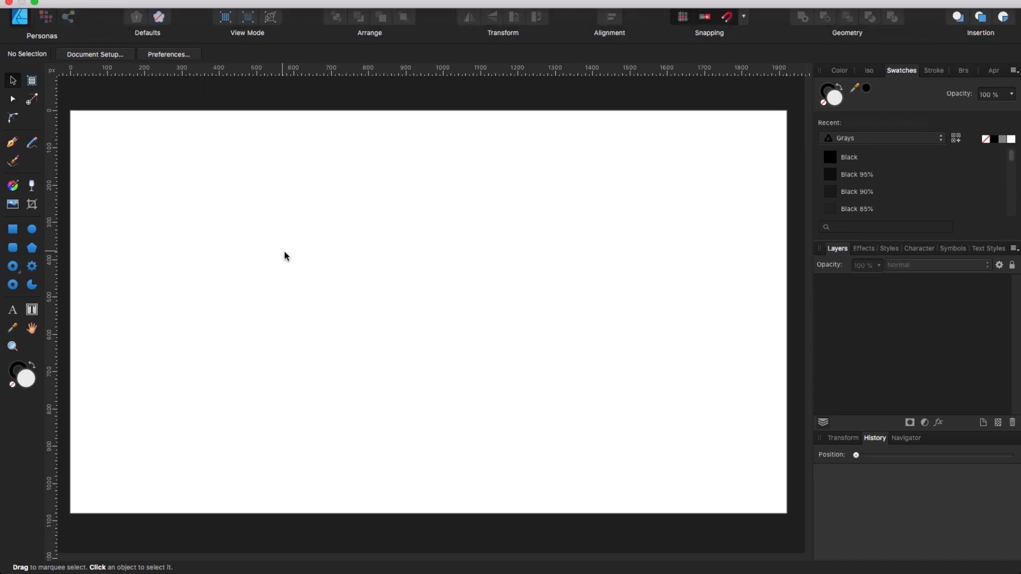
mouse_move(285, 10)
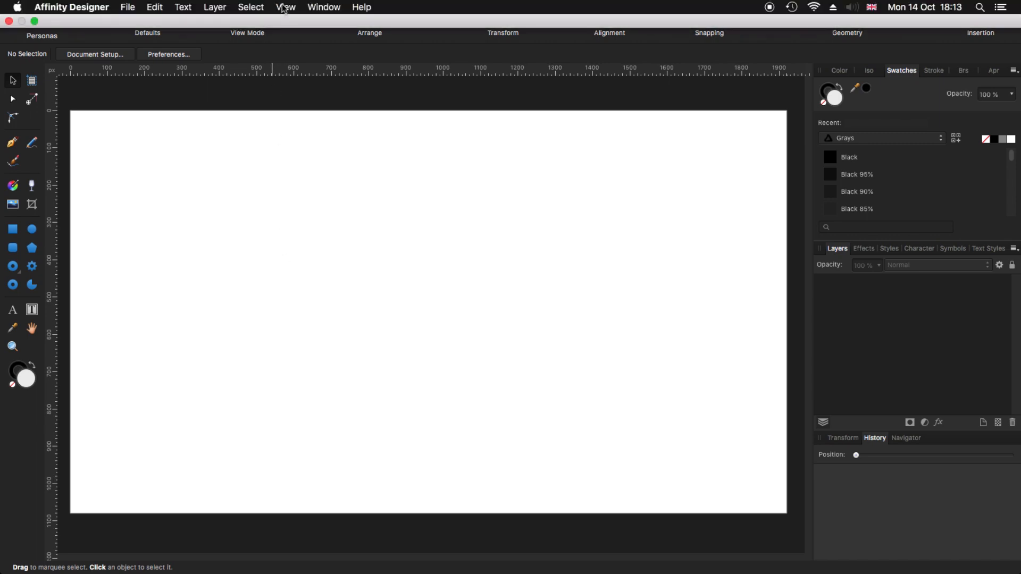
left_click(285, 8)
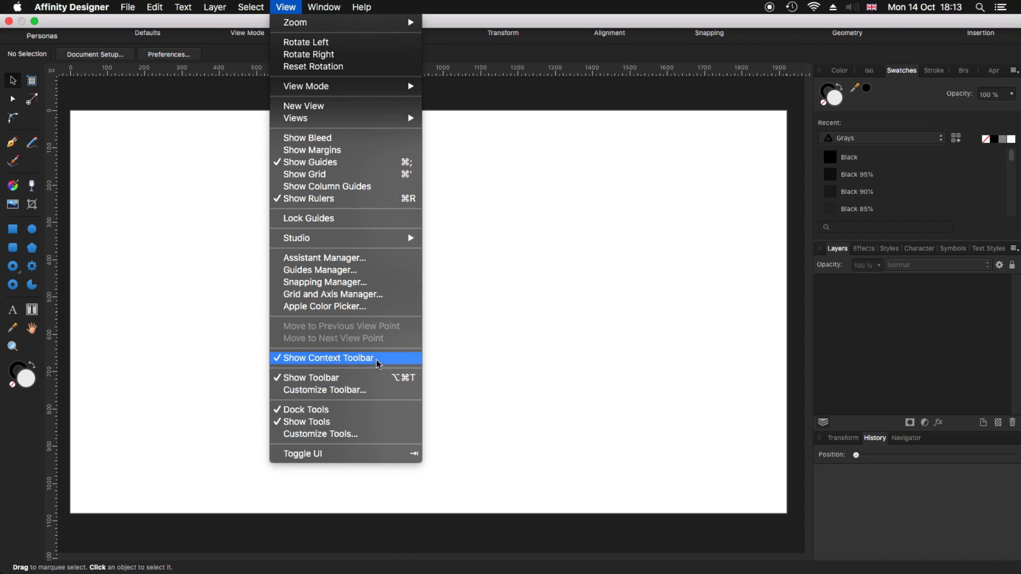
left_click(353, 381)
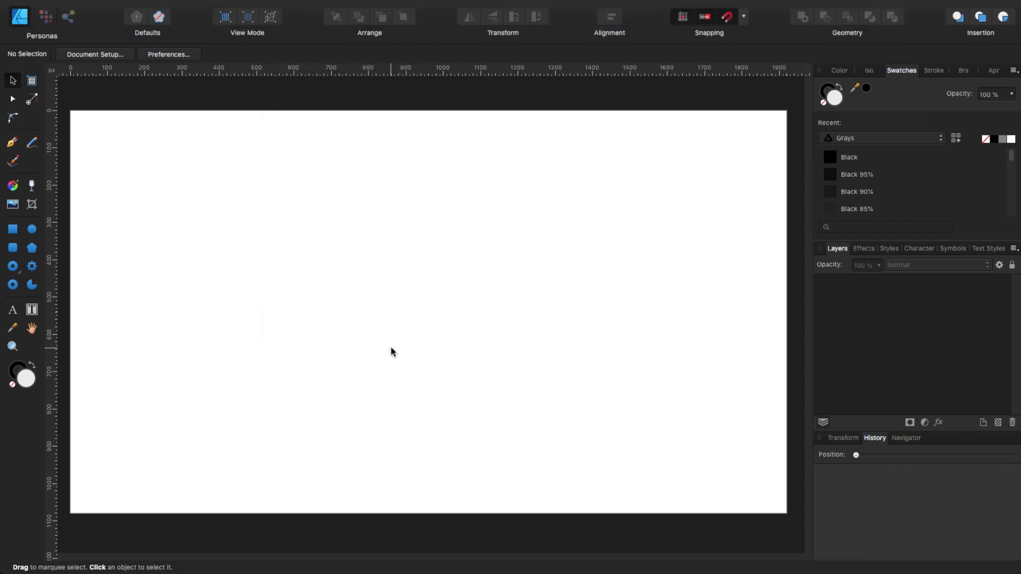
Add the artistic text "VINTAGE" at about 47 pt in the page's upper middle and nudge it slightly up and left.
key("t")
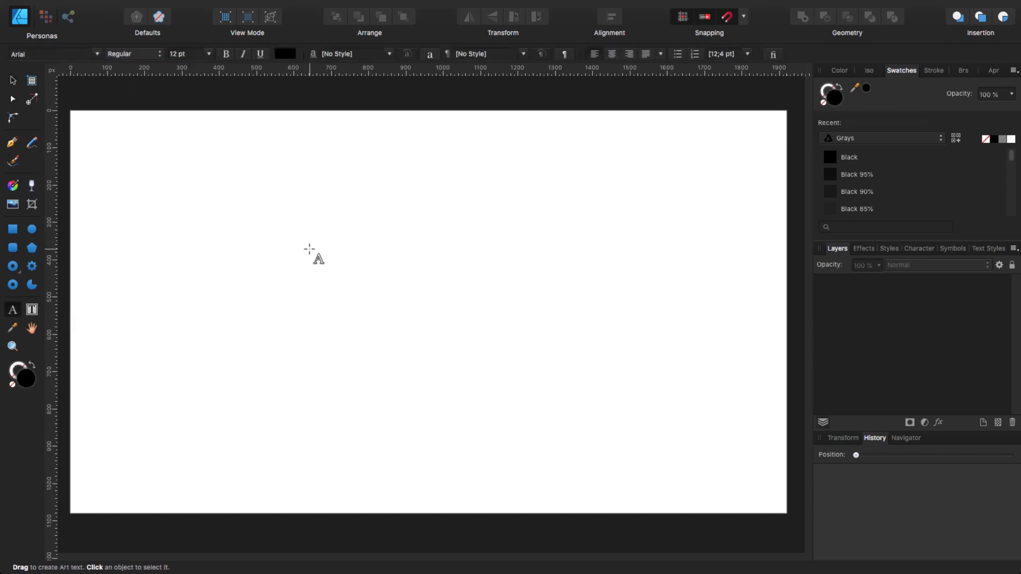
left_click_drag(298, 235, 349, 292)
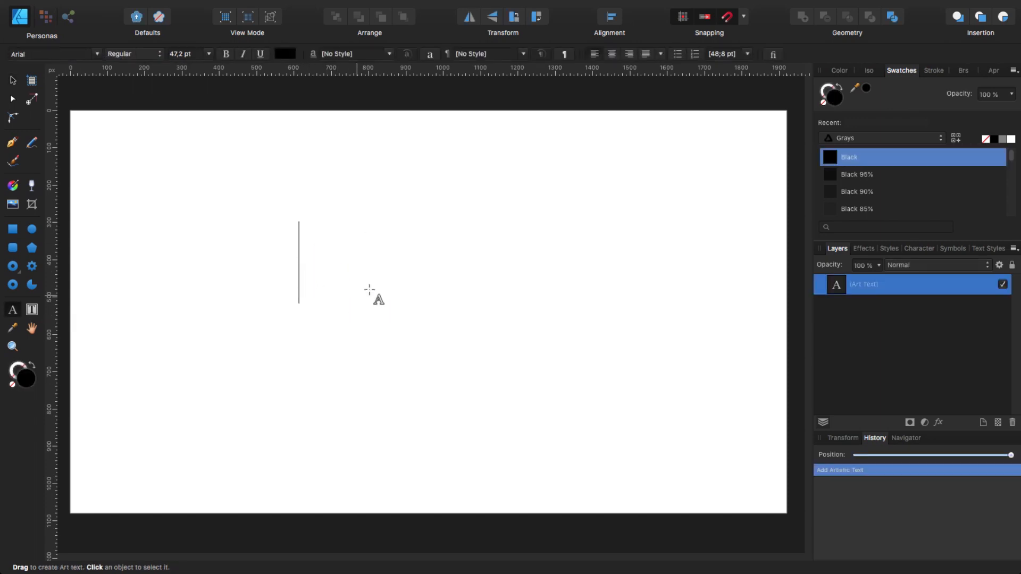
type("VI")
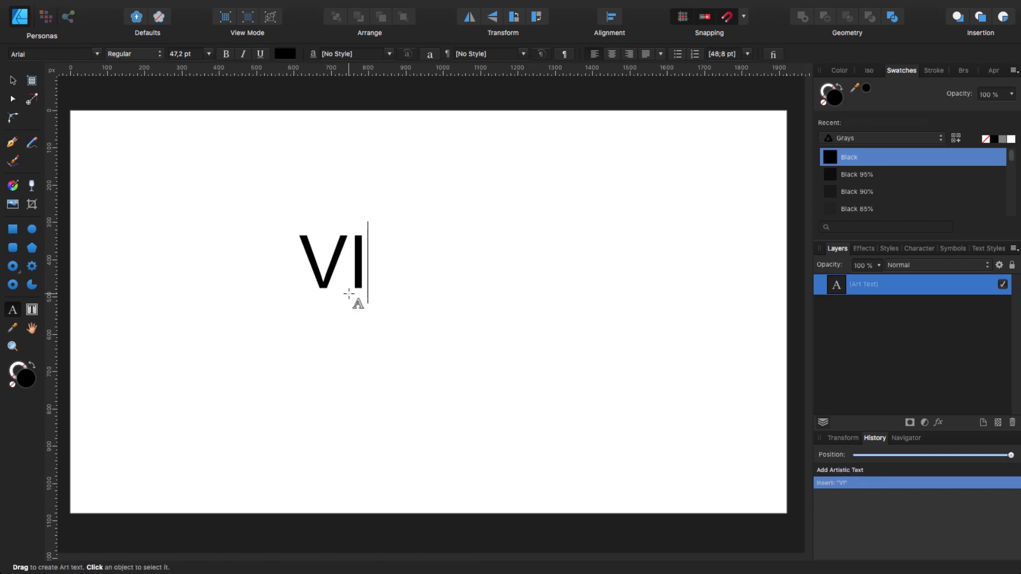
type("NTAGE")
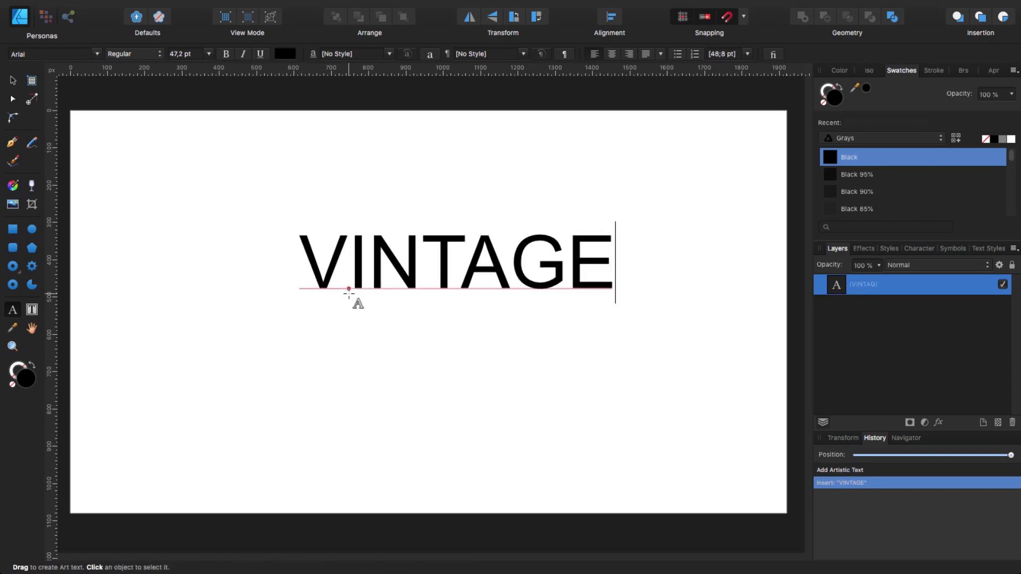
left_click(12, 80)
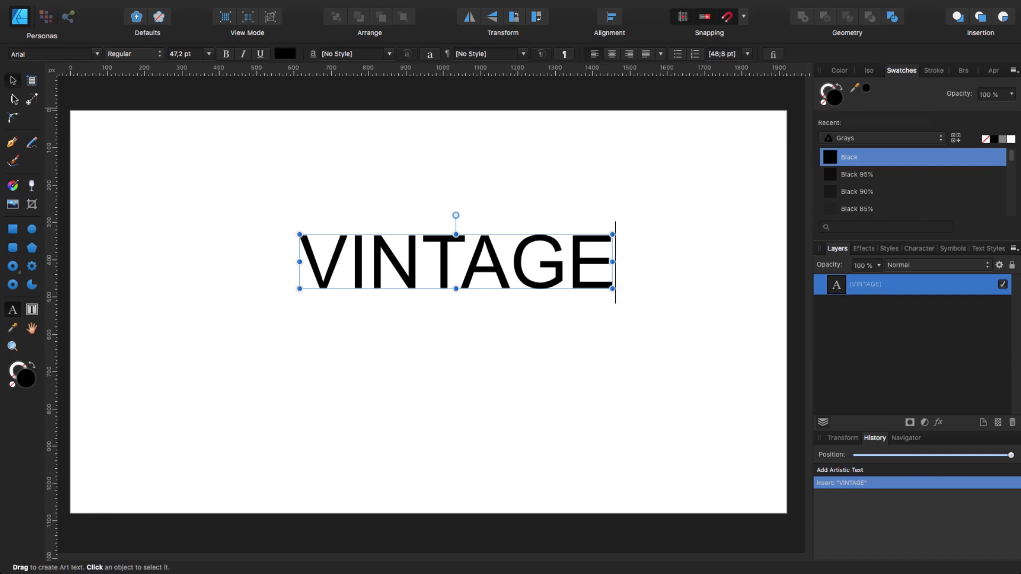
left_click_drag(447, 271, 435, 259)
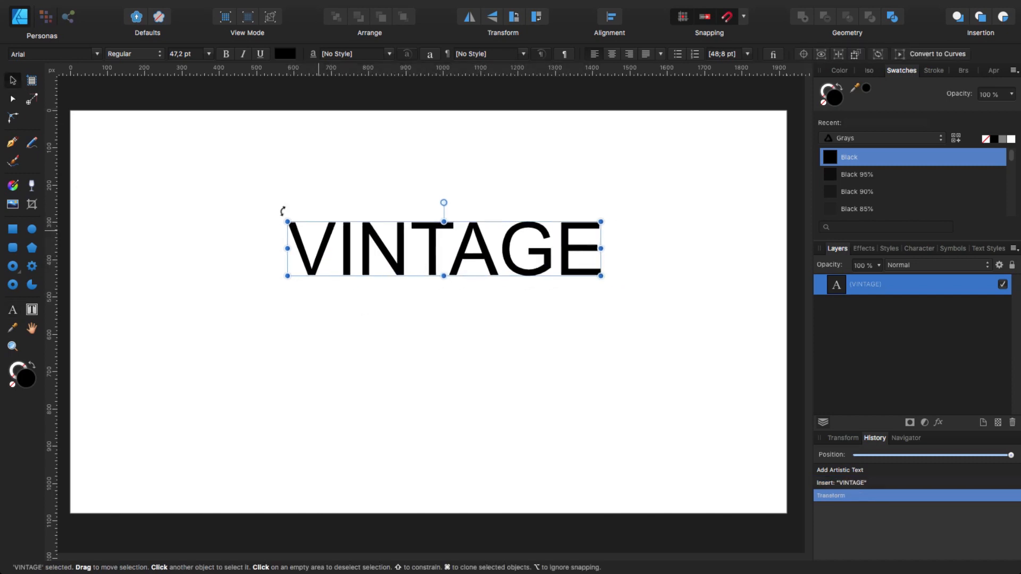
Set the VINTAGE text's font to Hornhill Serif from the recently used fonts.
left_click(97, 54)
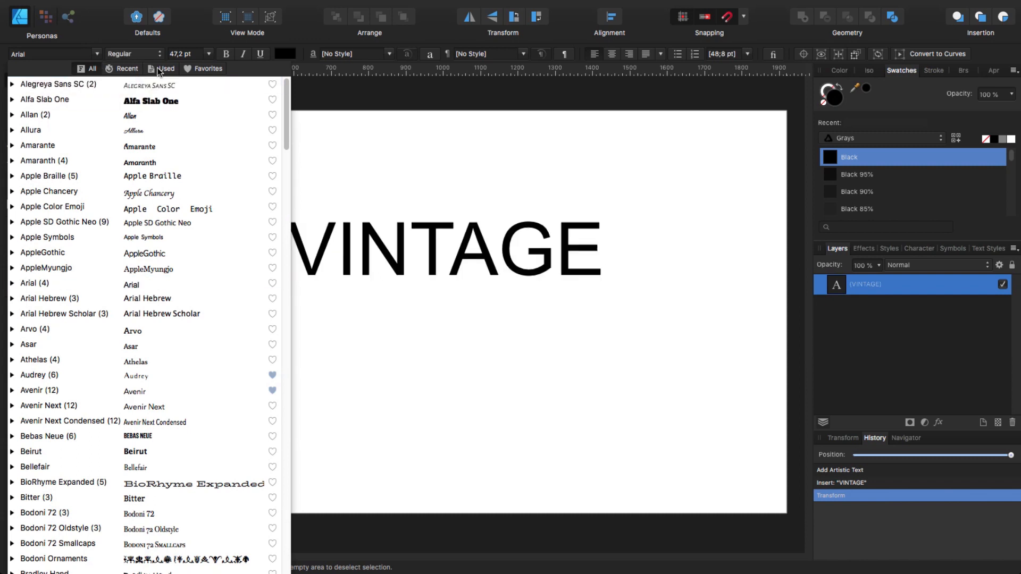
left_click(133, 70)
left_click(131, 72)
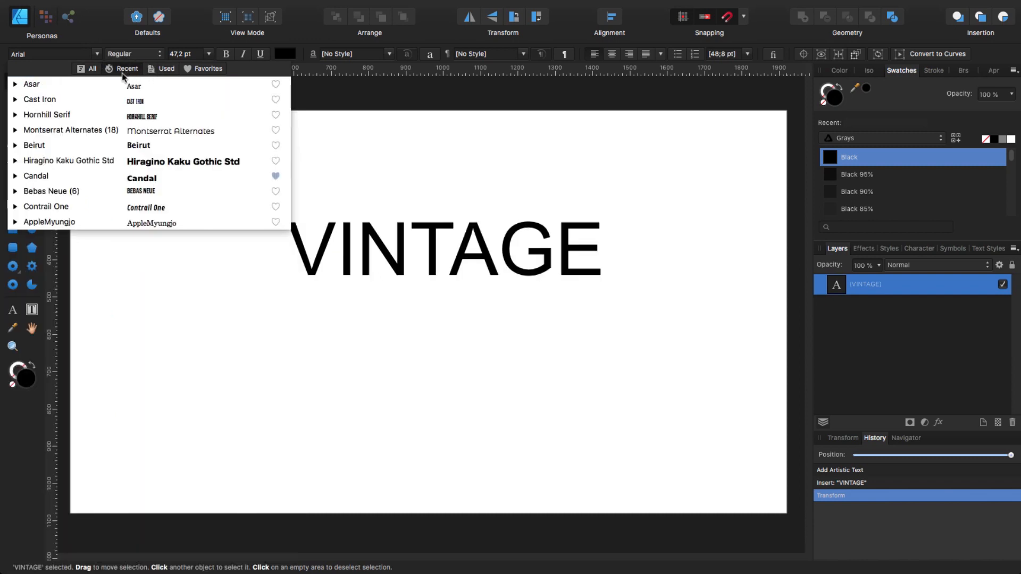
left_click(90, 117)
Enlarge the VINTAGE text to about 62.8 pt and place it horizontally centred in the page's upper half.
left_click_drag(444, 277, 499, 300)
left_click_drag(422, 262, 466, 321)
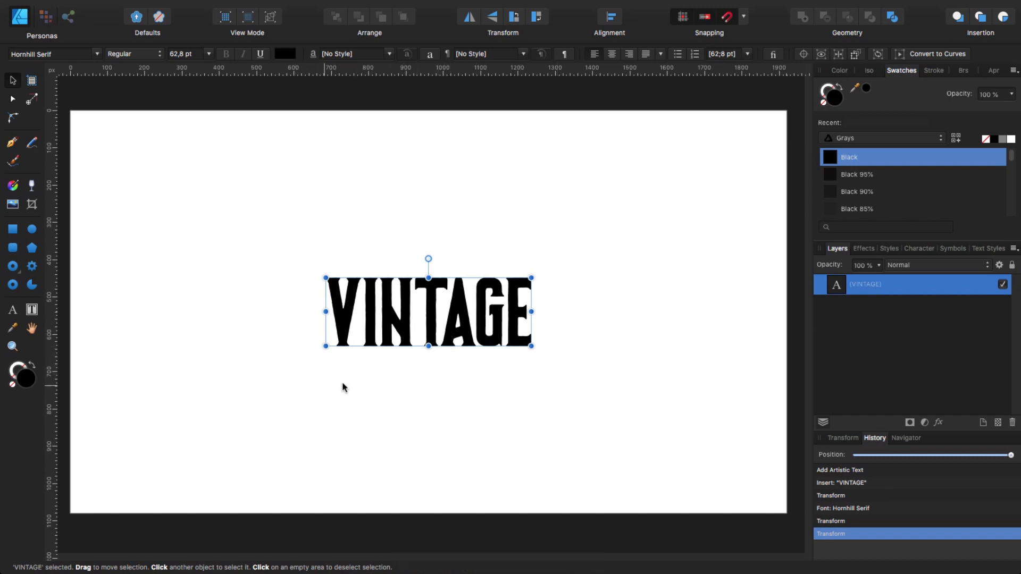
left_click_drag(429, 324, 432, 233)
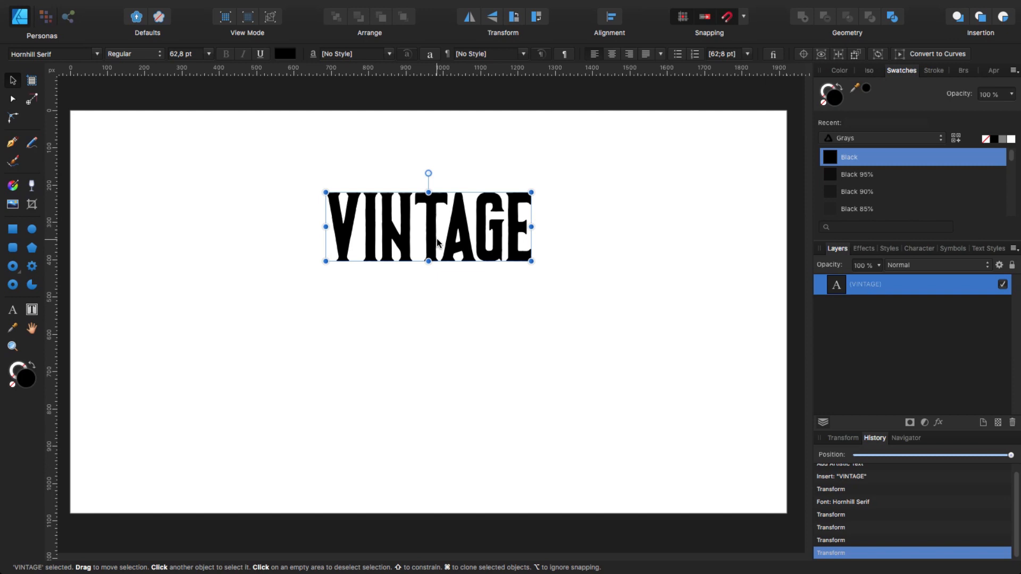
Duplicate the VINTAGE text, hide the lower copy as a backup and select the upper copy.
key("cmd+j")
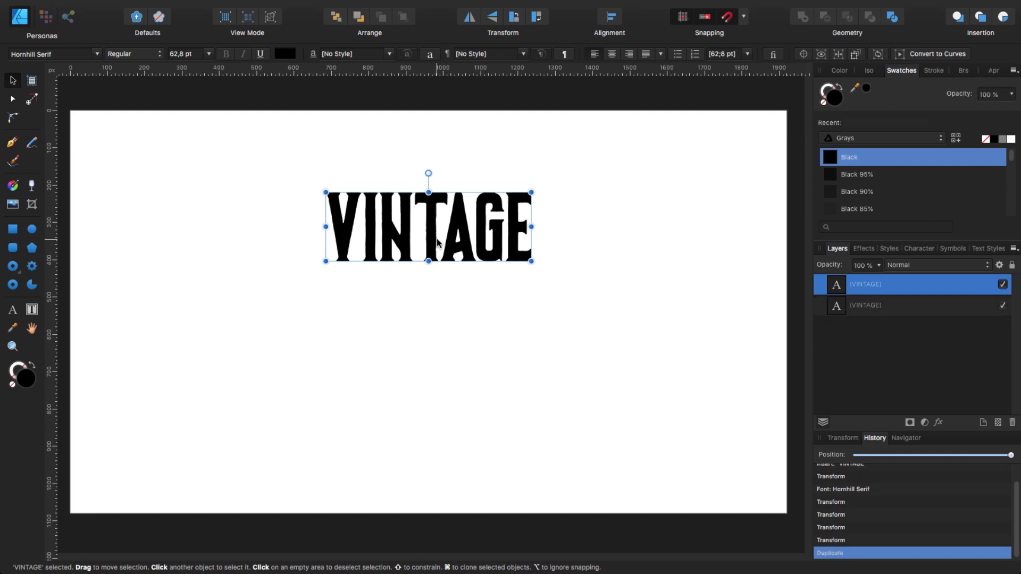
left_click(879, 314)
left_click(1003, 305)
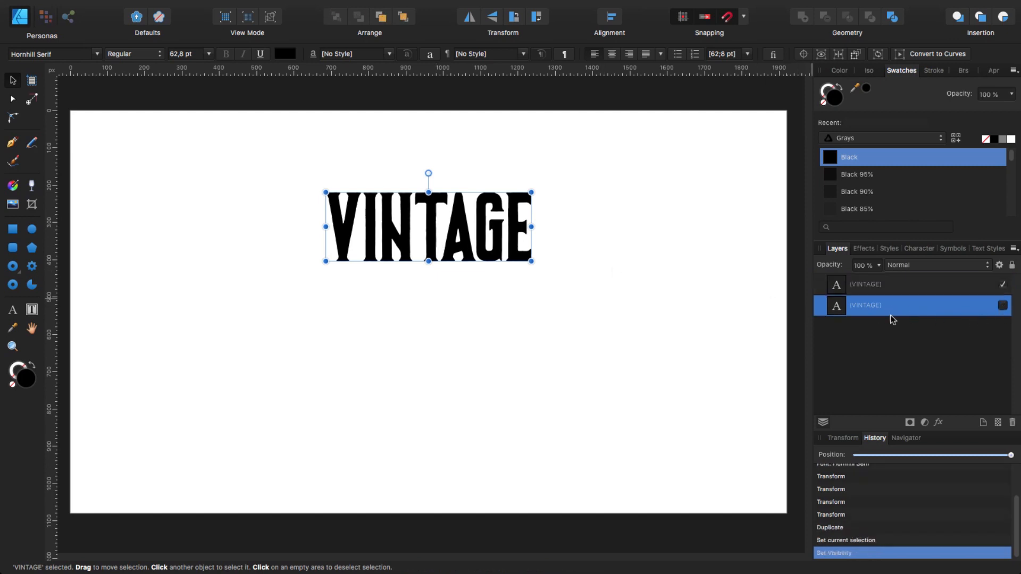
left_click(867, 291)
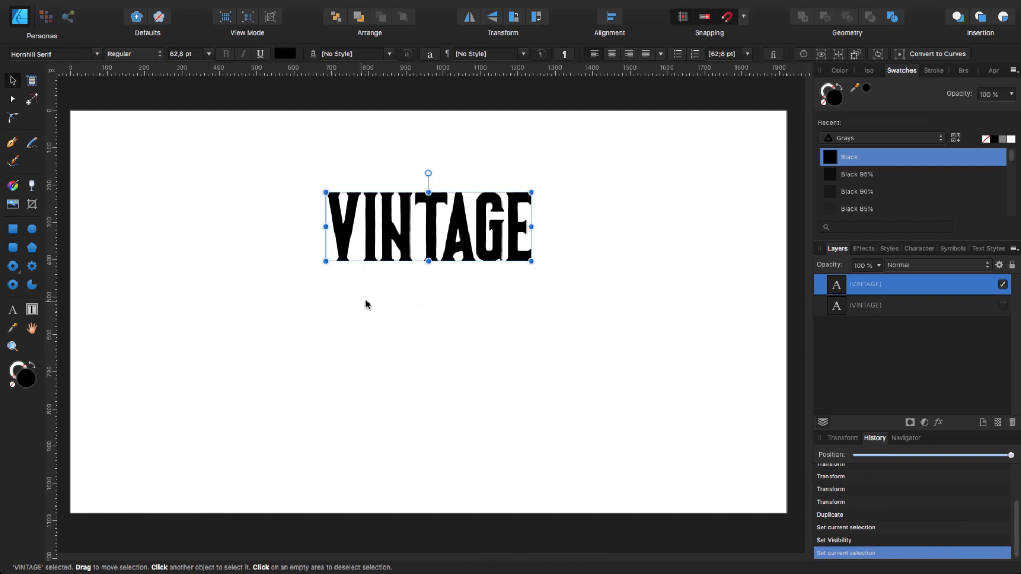
Draw a light grey rectangle from the text's upper-left corner over the whole word and send it to the back.
left_click(13, 228)
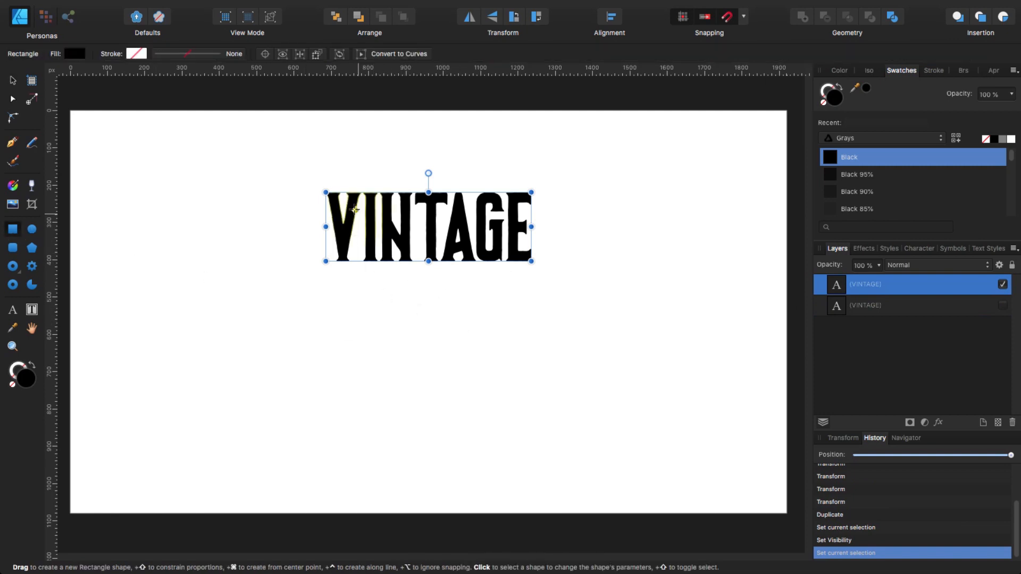
left_click(318, 252)
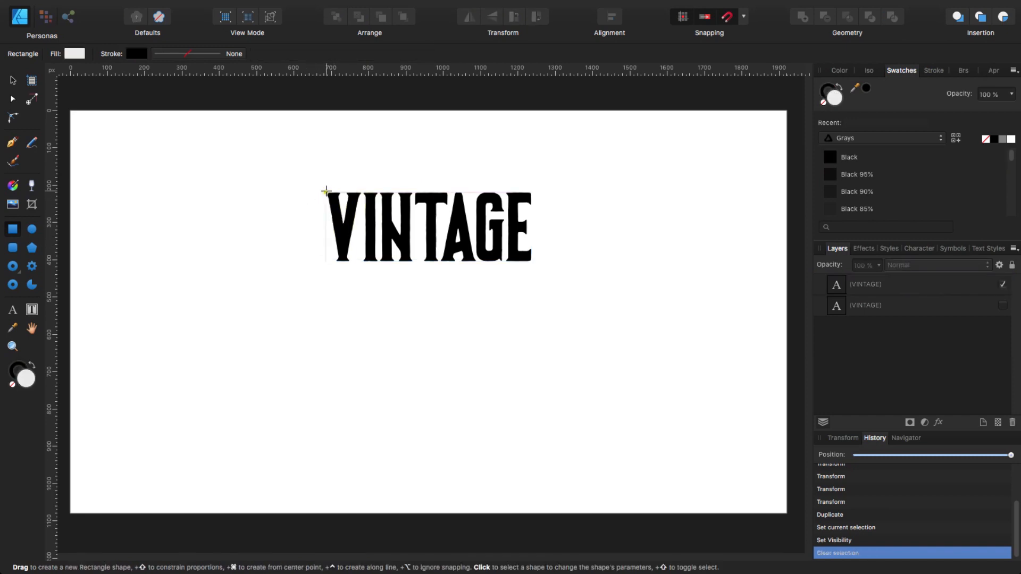
left_click_drag(326, 192, 545, 263)
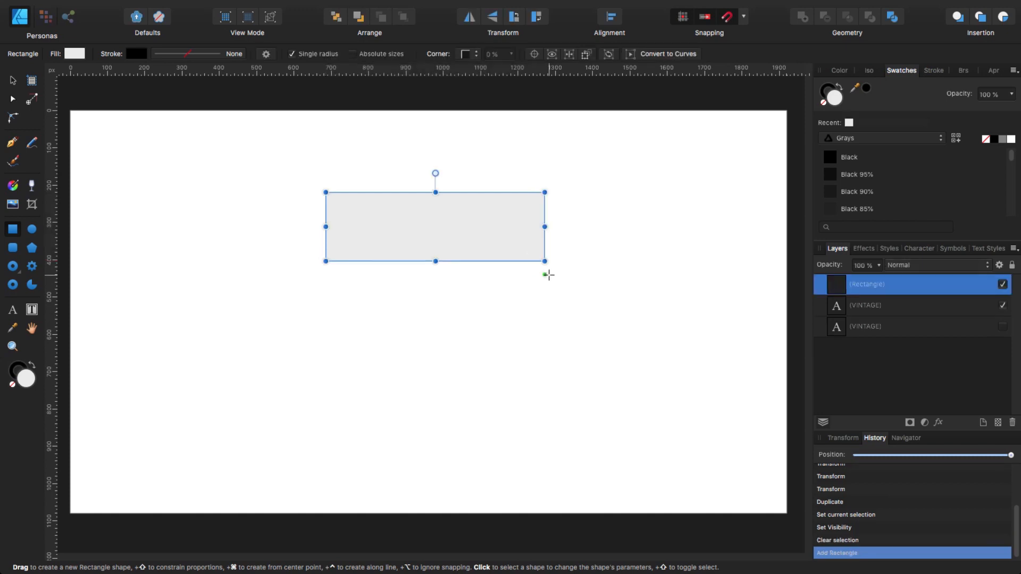
left_click(336, 18)
Fit the rectangle's top and sides to the VINTAGE text bounds and extend its bottom edge well below the letters.
left_click(13, 80)
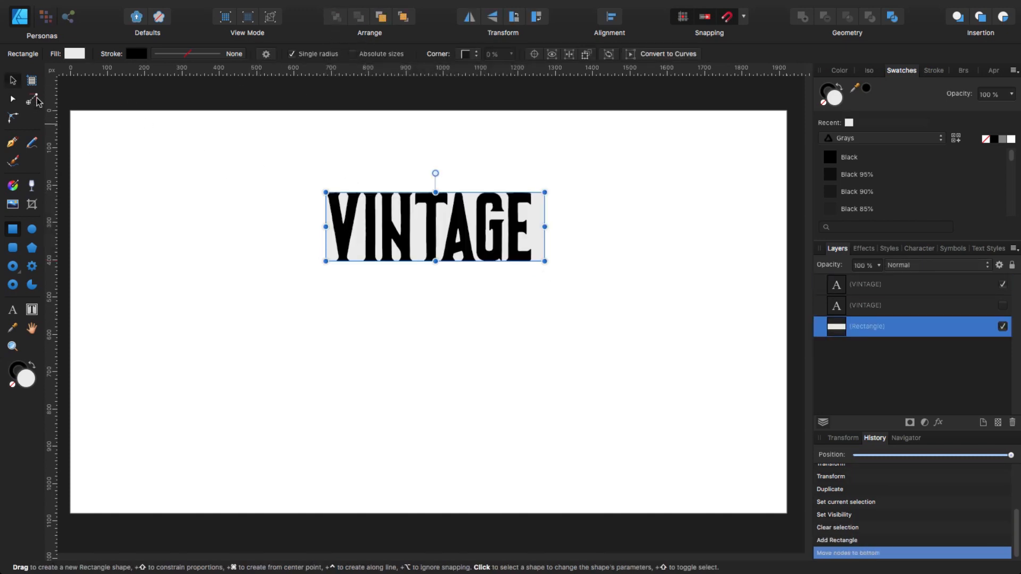
left_click_drag(435, 187, 435, 190)
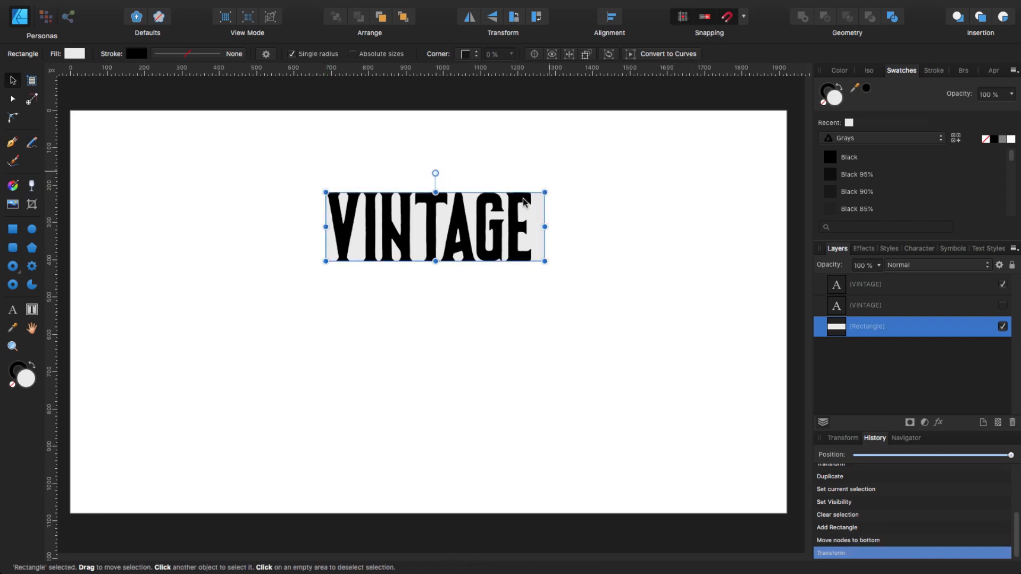
mouse_move(435, 261)
left_mouse_down()
mouse_move(434, 270)
mouse_move(435, 261)
left_mouse_up()
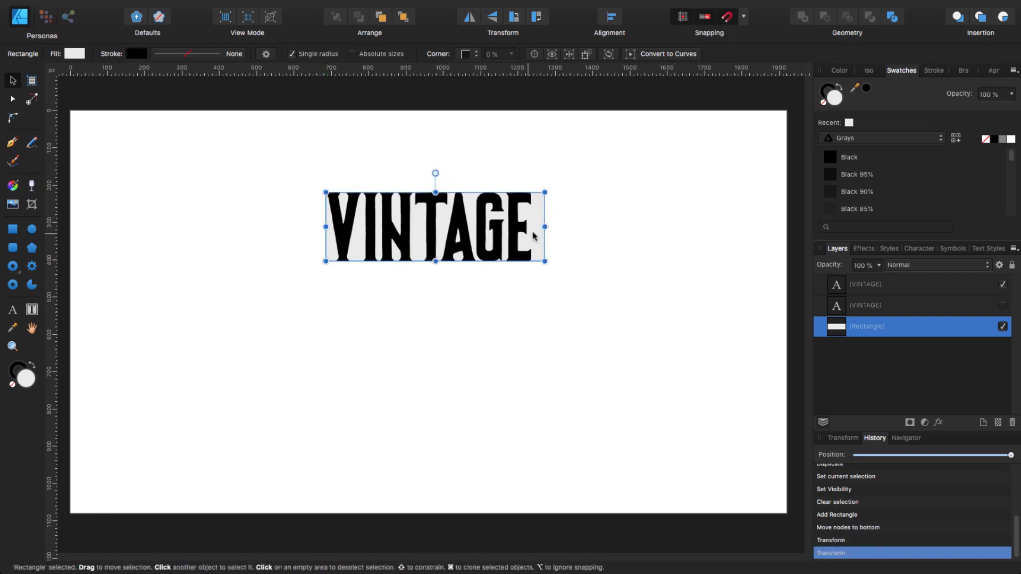
left_click_drag(541, 226, 531, 226)
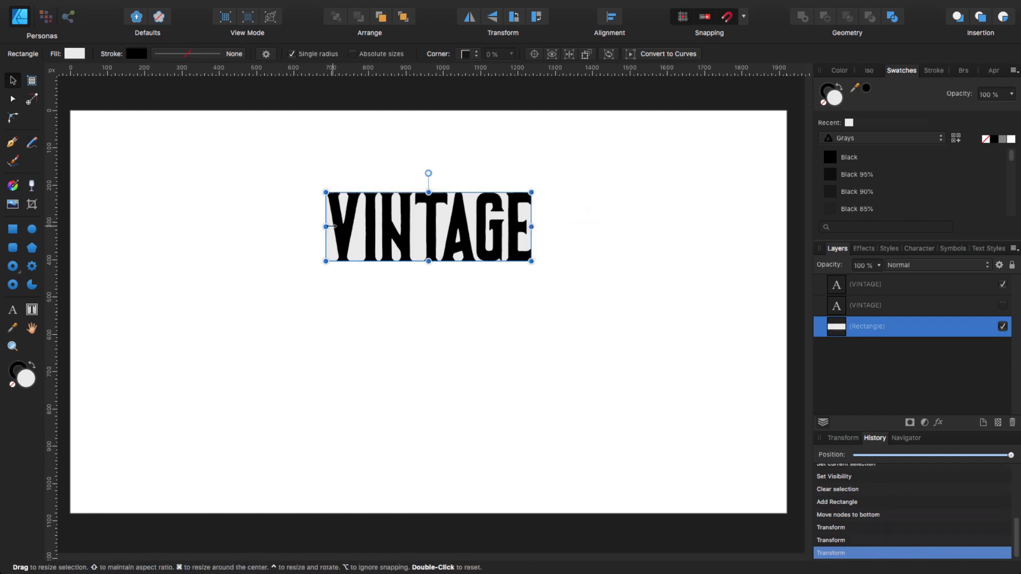
mouse_move(326, 226)
left_mouse_down()
mouse_move(301, 228)
mouse_move(325, 229)
left_mouse_up()
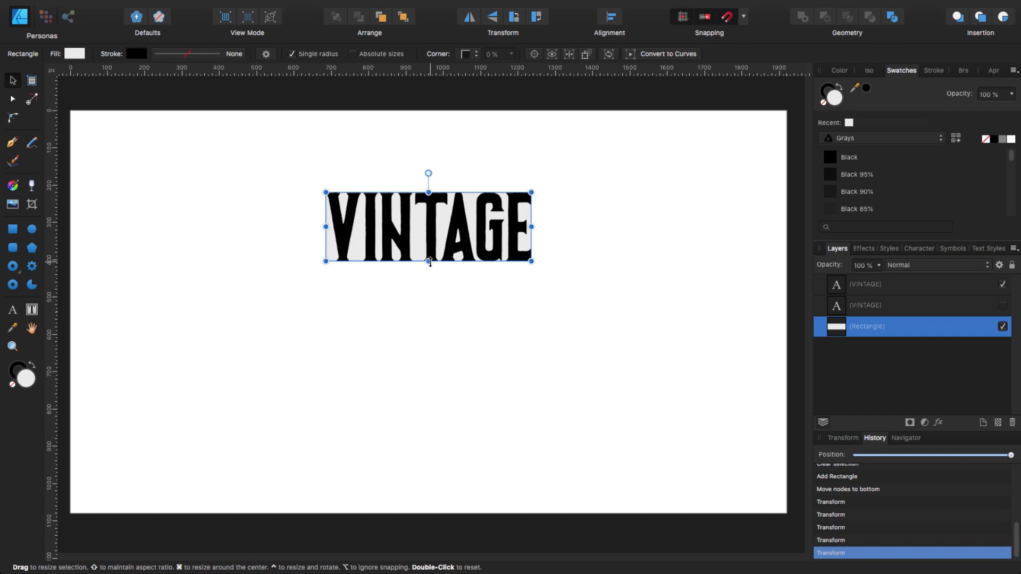
left_click_drag(430, 262, 430, 314)
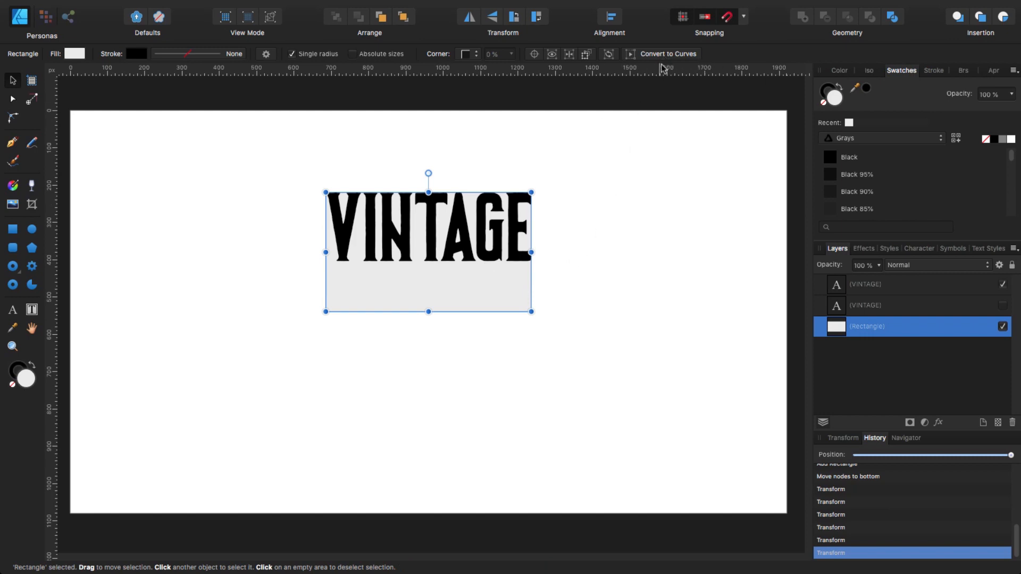
Convert the rectangle to curves and add a node near the middle of its bottom edge.
left_click(664, 55)
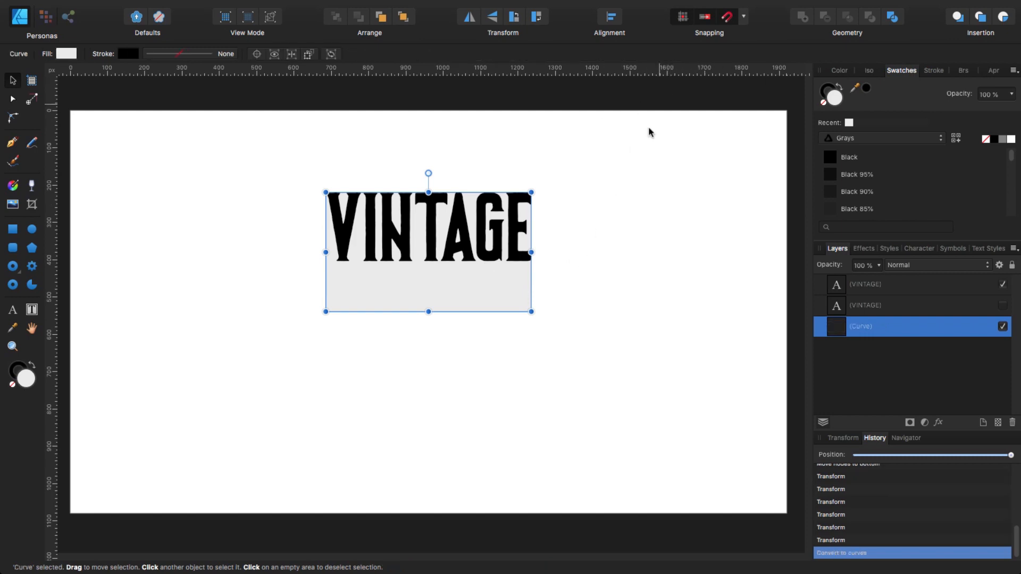
left_click(13, 100)
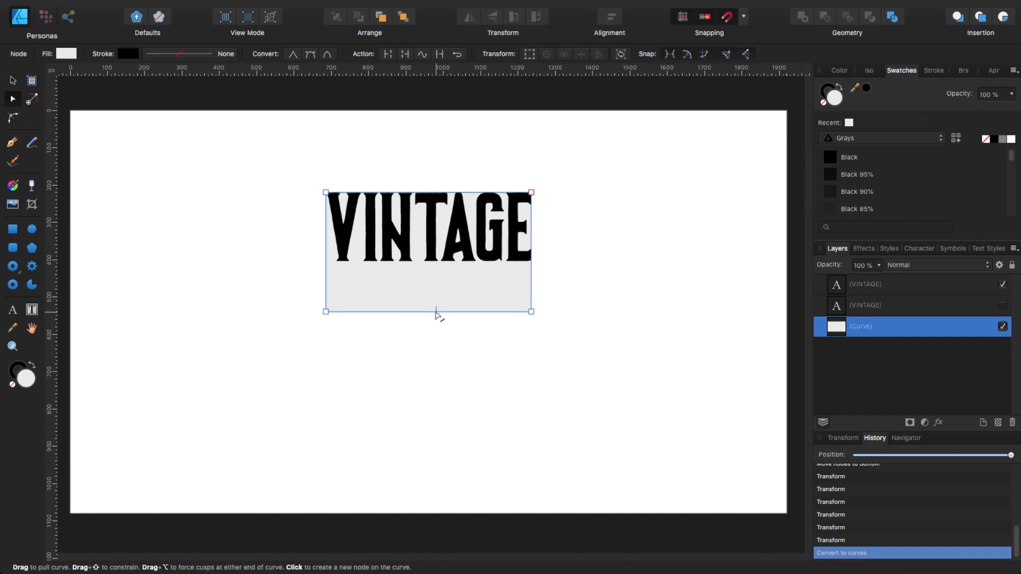
left_click(429, 312)
Select the three nodes on the shape's bottom edge and space them evenly horizontally.
left_click_drag(301, 295, 608, 347)
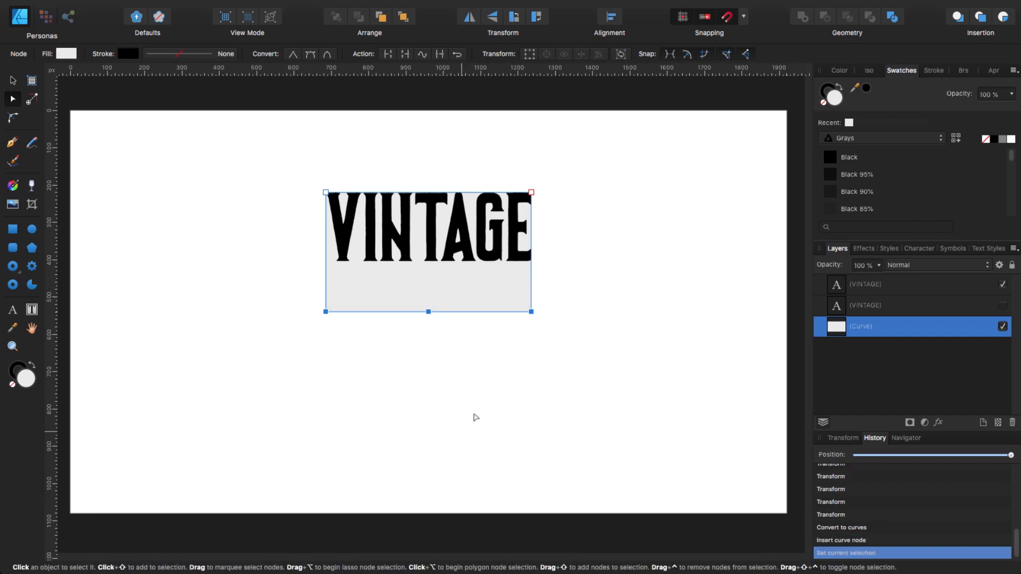
left_click(612, 17)
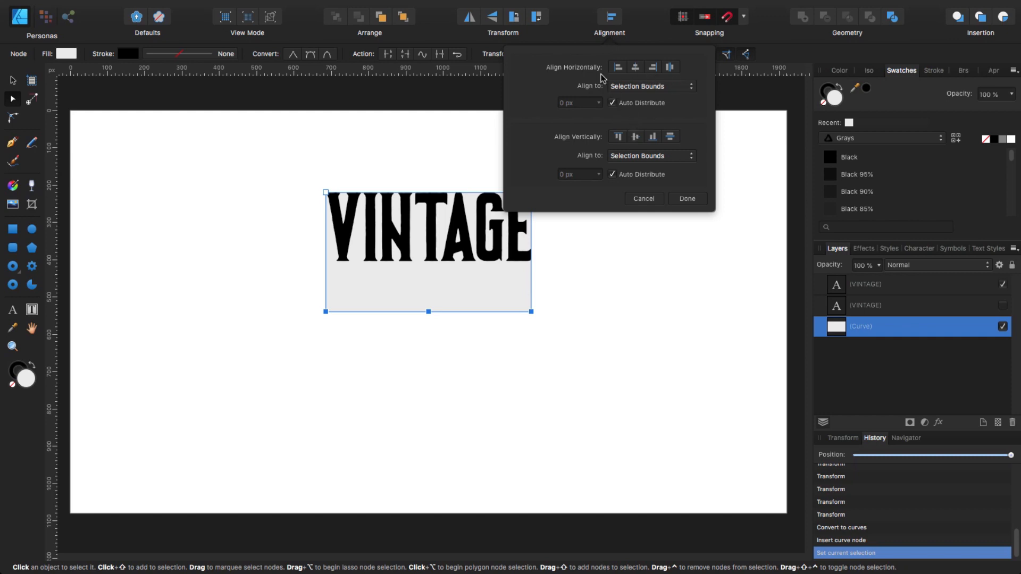
left_click(670, 69)
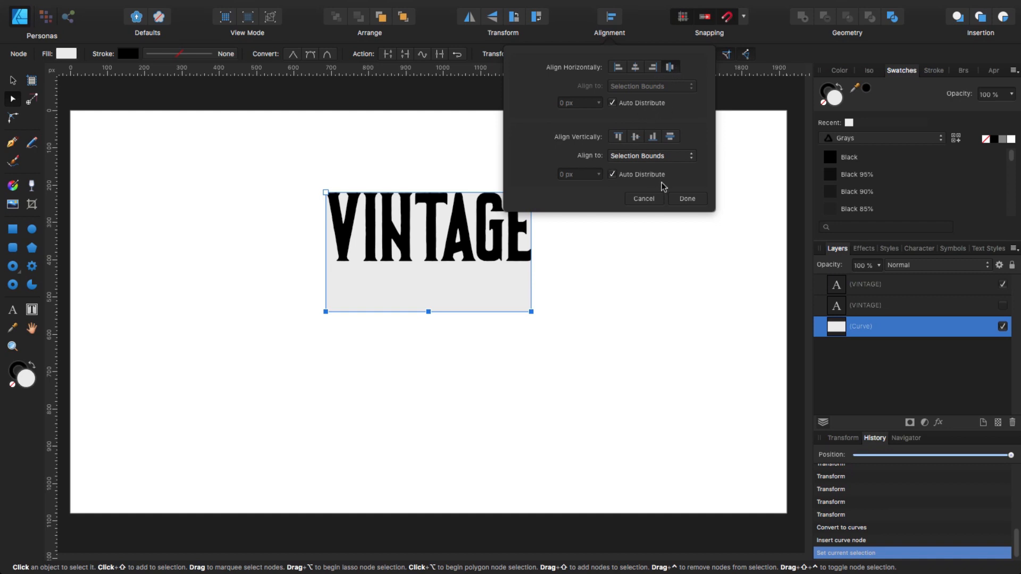
left_click(687, 199)
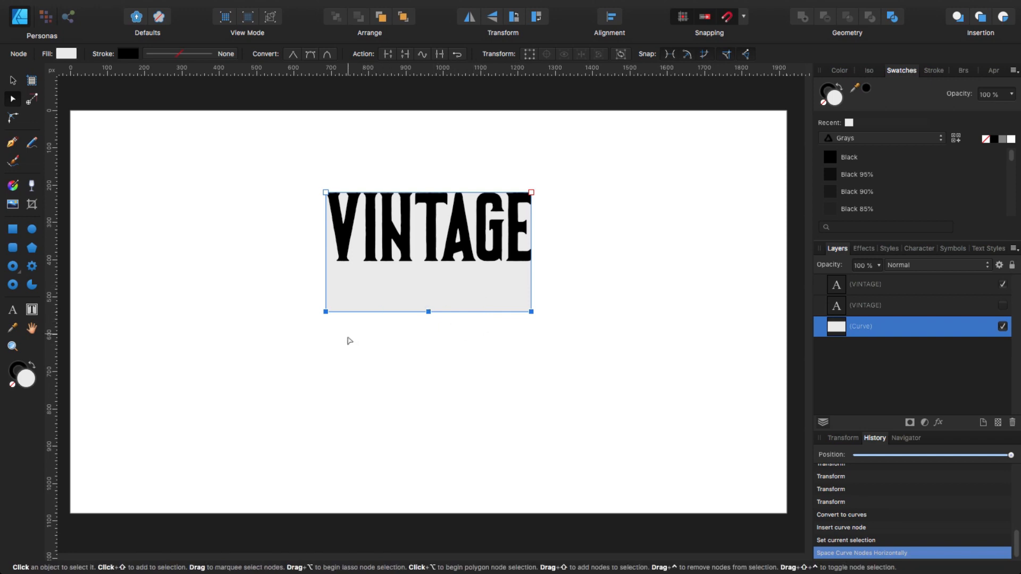
Convert the middle node on the grey shape's bottom edge to a smooth node.
left_click(429, 321)
left_click(430, 316)
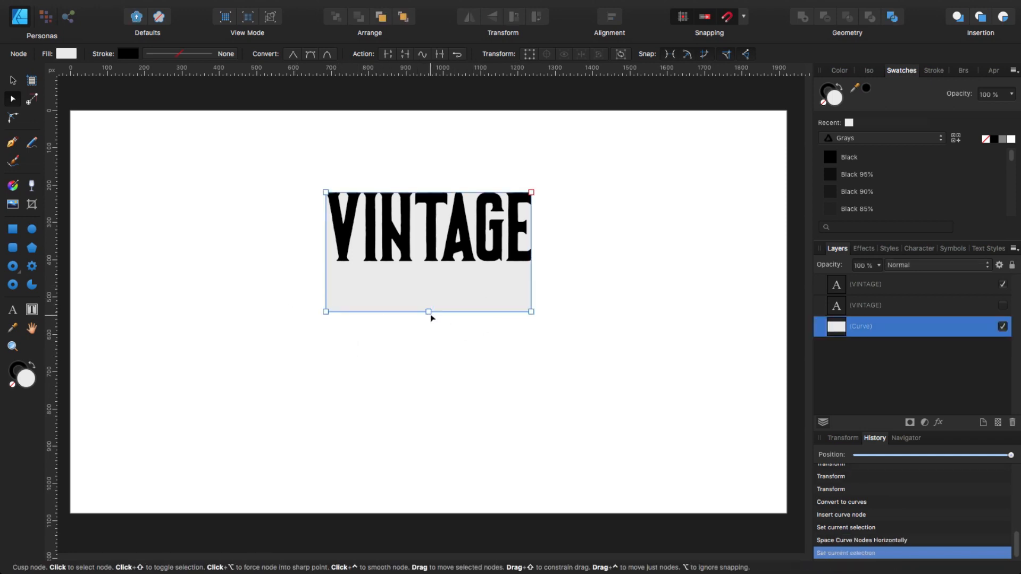
left_click(428, 312, "ctrl")
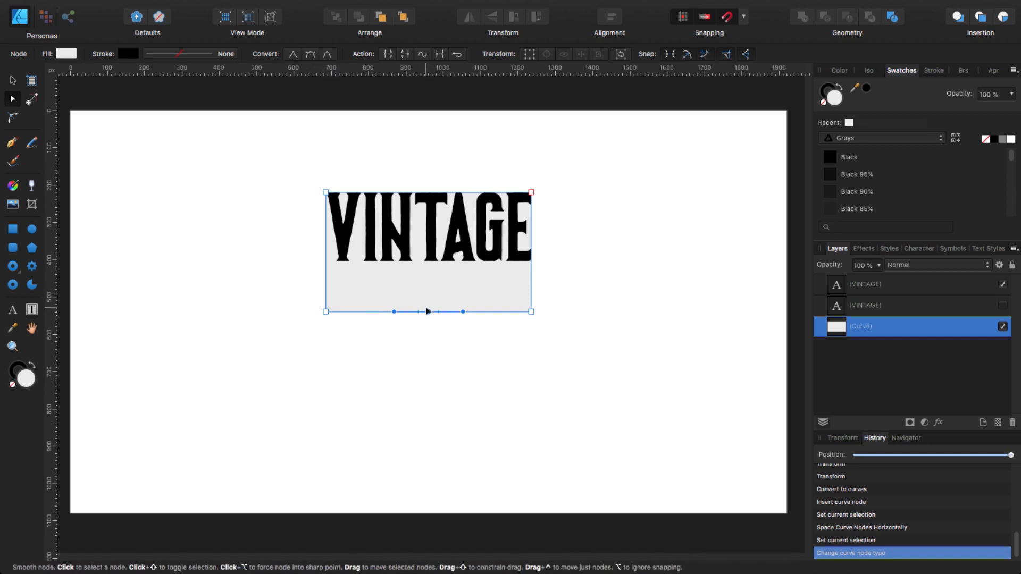
left_click_drag(429, 315, 430, 317)
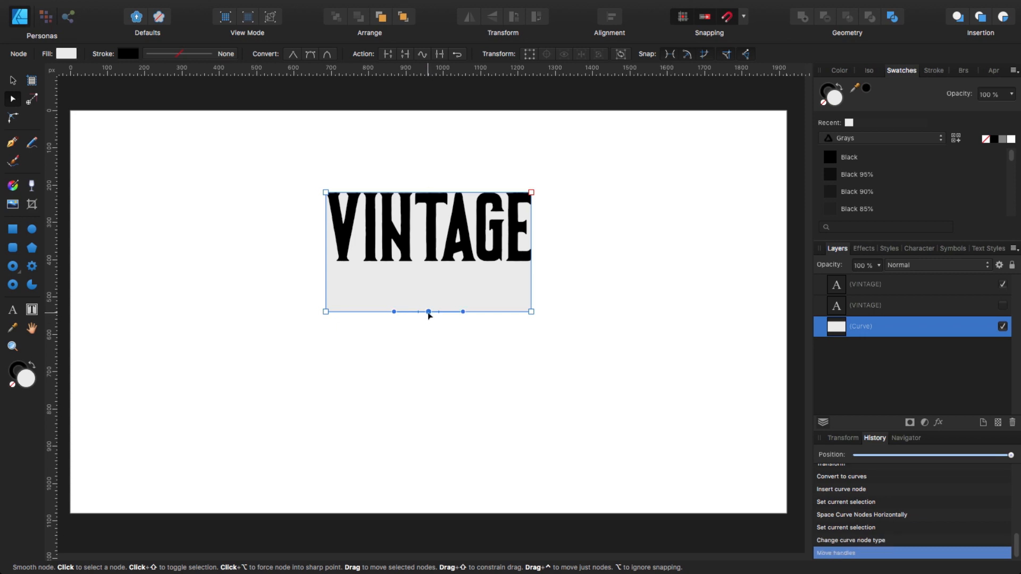
Raise the smooth middle node to just below the letters and lengthen its handles to form a wide, symmetrical arch.
left_click_drag(429, 312, 429, 273)
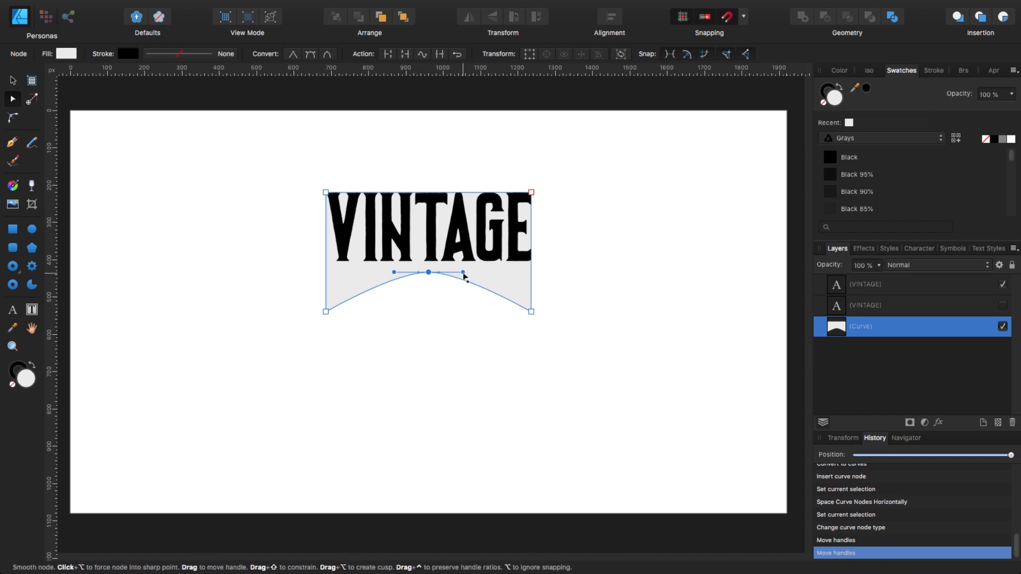
left_click_drag(464, 274, 464, 273)
left_click_drag(463, 275, 497, 277)
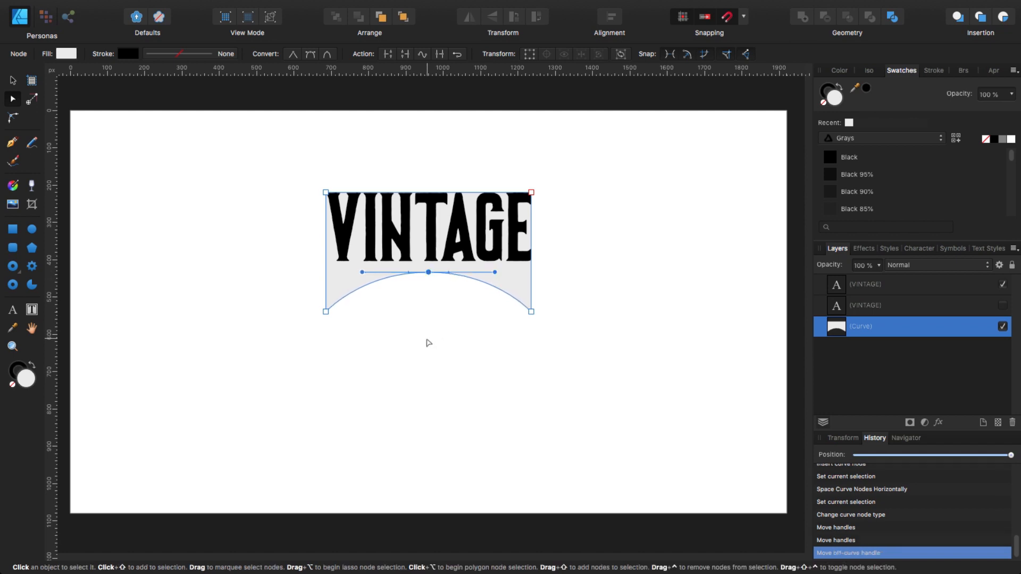
left_click(429, 343)
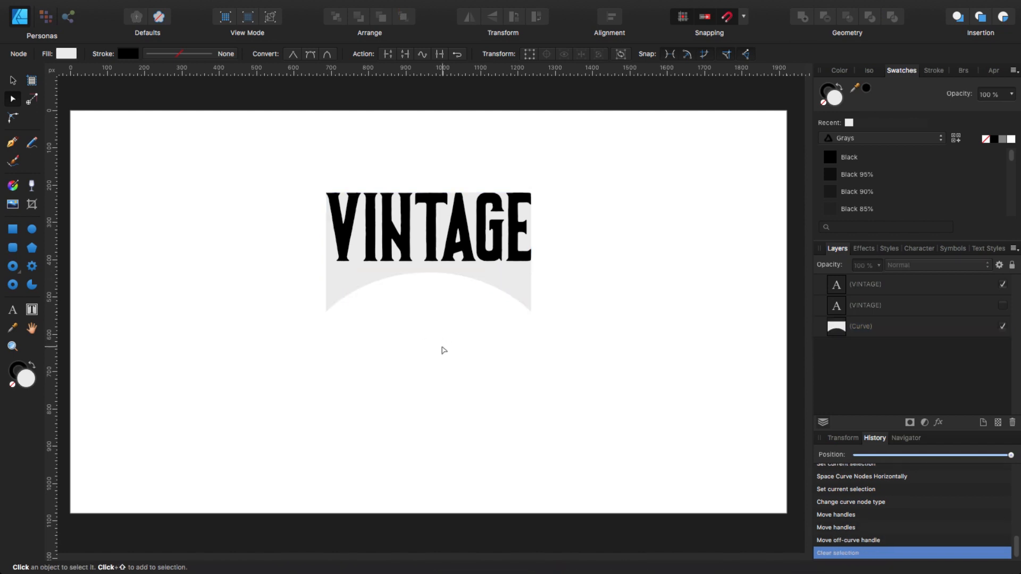
Duplicate the arched shape, hide one copy, and place it with the hidden VINTAGE text at the bottom of the layer stack.
left_click(14, 81)
left_click(337, 297)
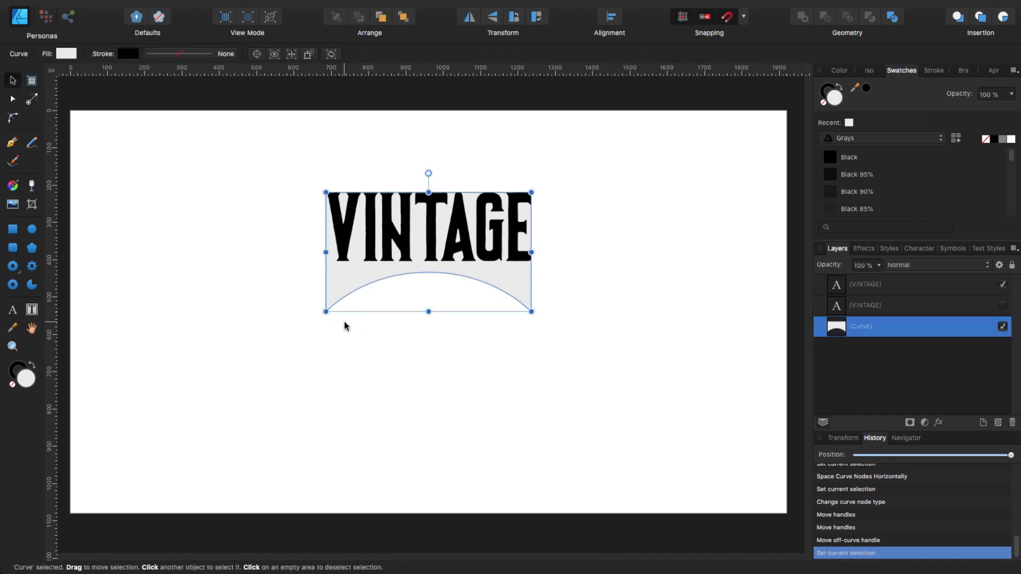
key("super+j")
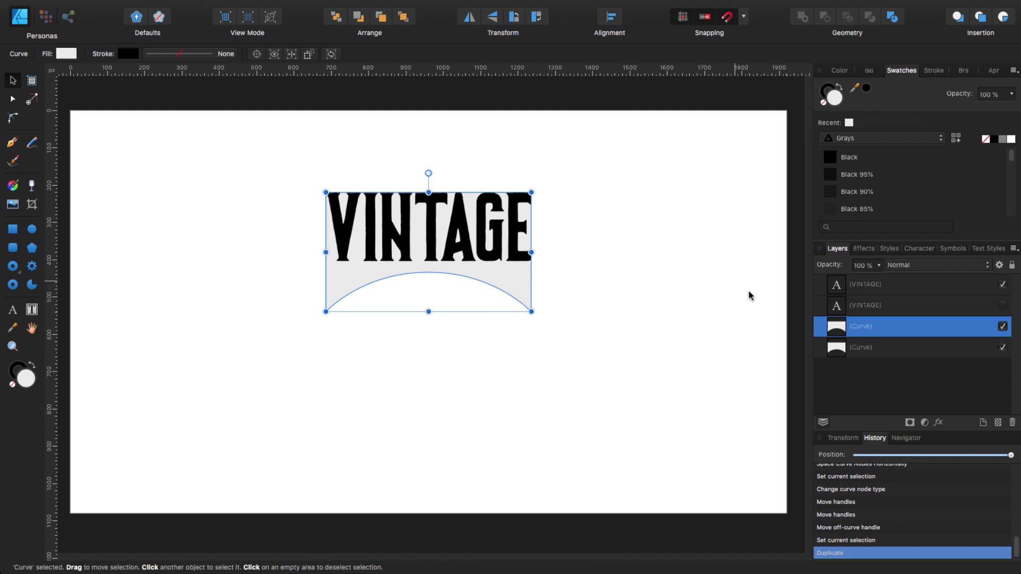
left_click(1003, 327)
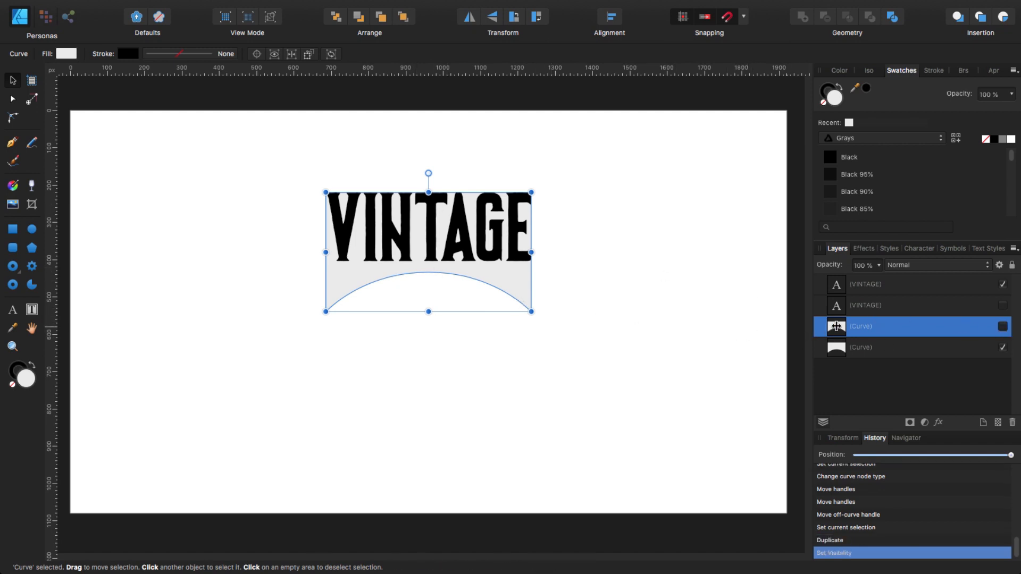
left_click_drag(836, 365, 836, 366)
left_click_drag(845, 306, 832, 363)
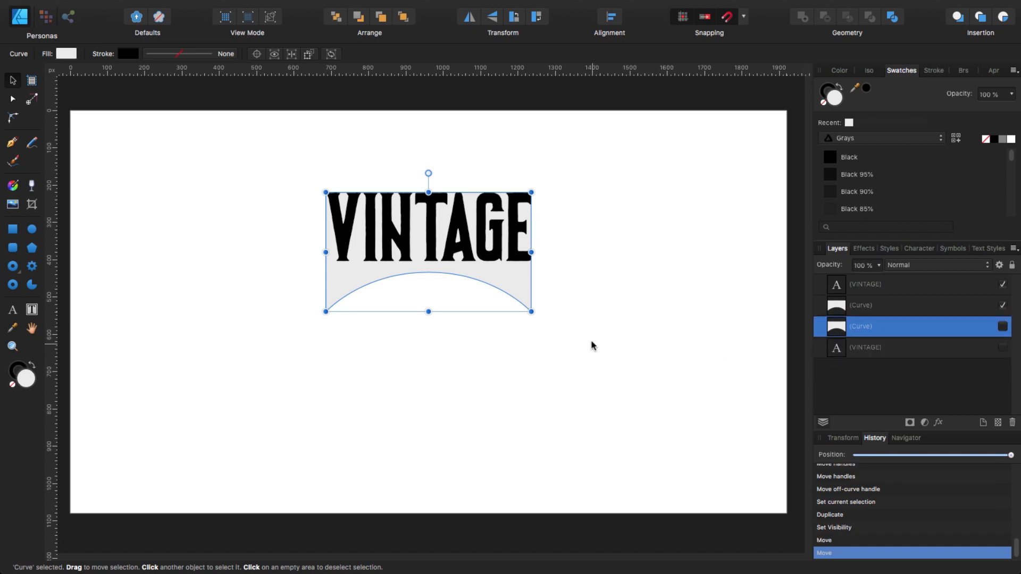
left_click(548, 327)
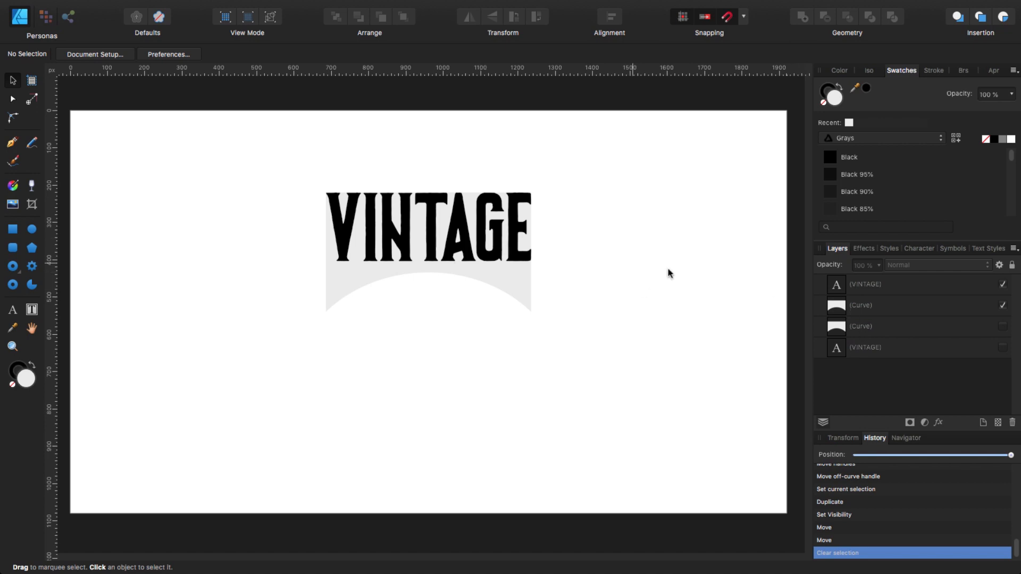
Convert the visible VINTAGE text to curves and ungroup it into separate letters.
left_click(856, 288)
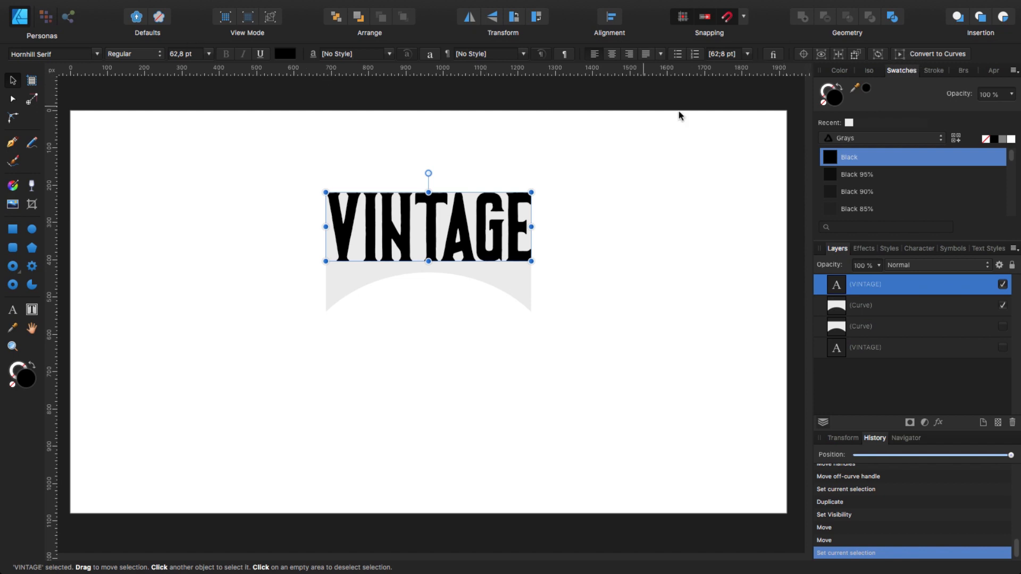
left_click(927, 57)
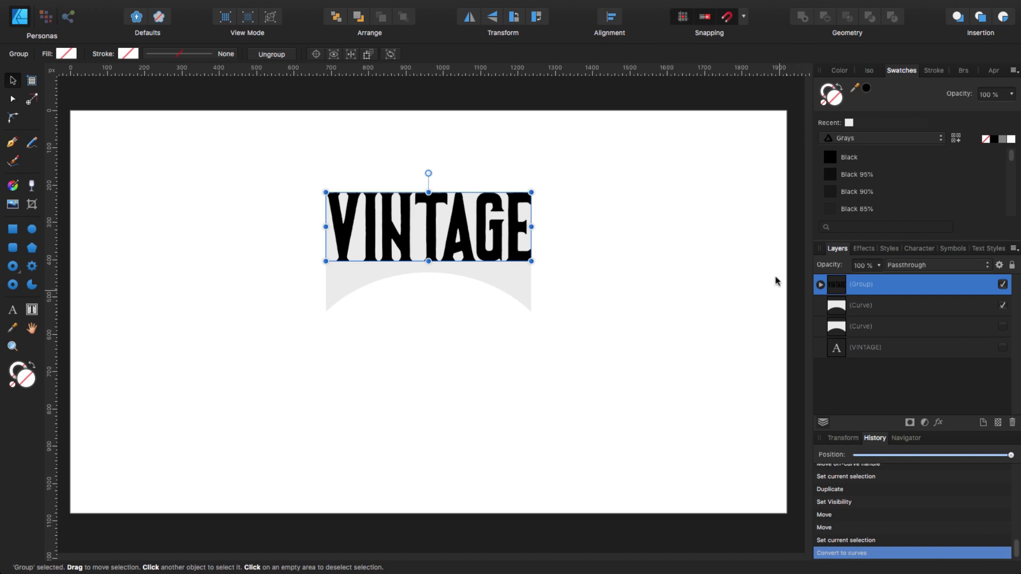
left_click(821, 285)
left_click(821, 285)
key("super+shift+g")
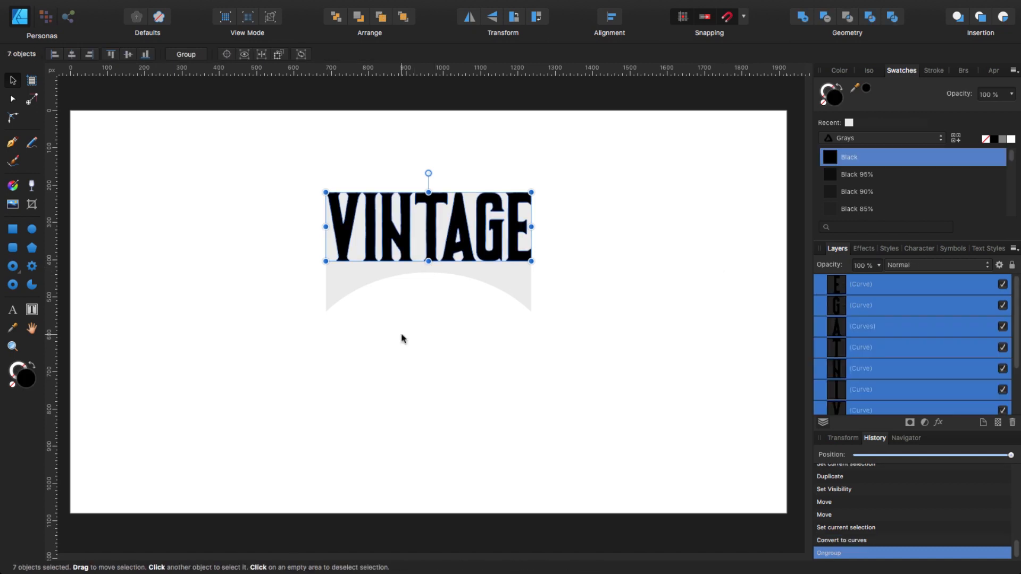
left_click(376, 298)
left_click(348, 251)
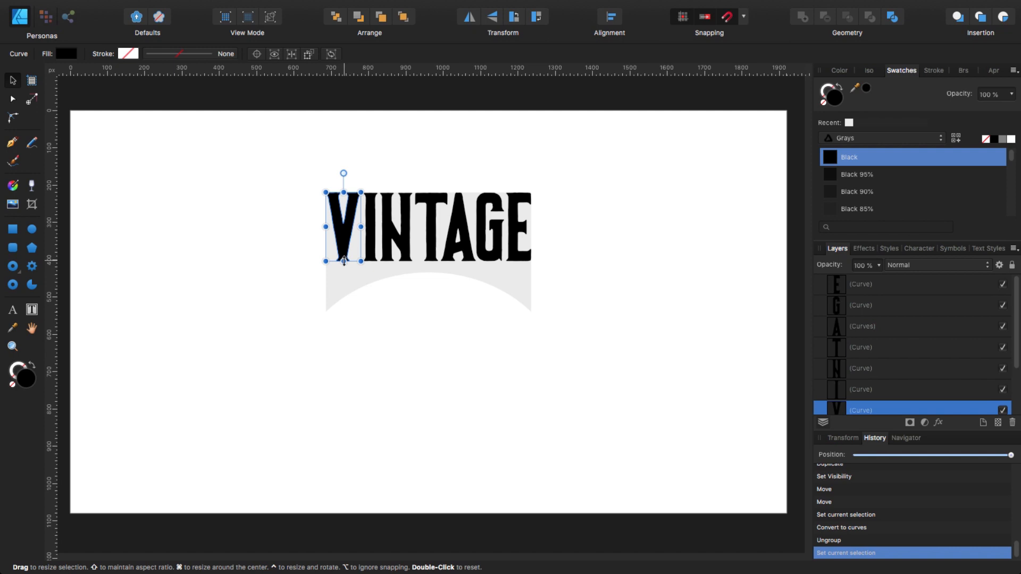
key("super+equal")
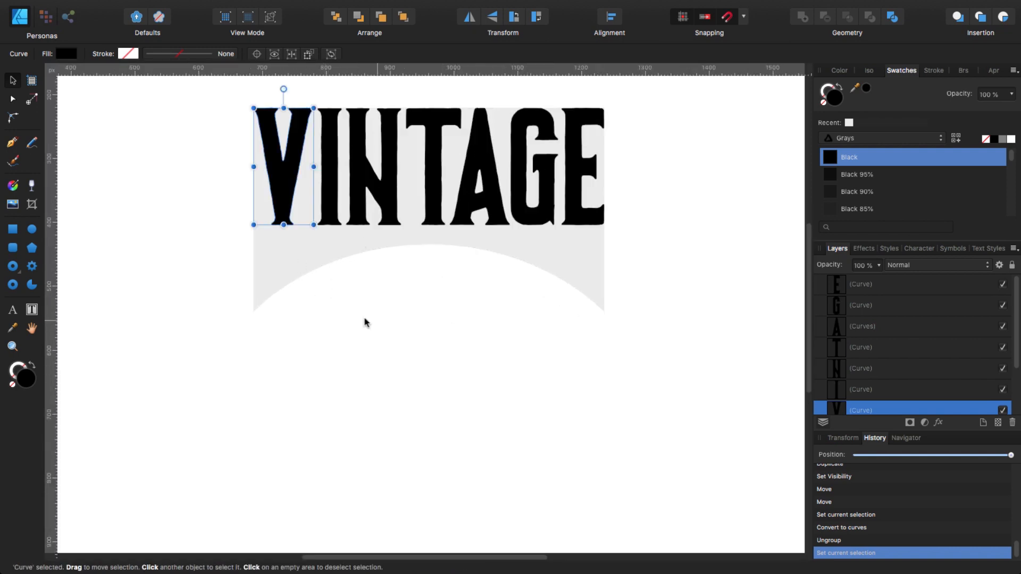
Break the visible arched shape's outline at its upper-left corner node and pull the two loose ends apart.
left_click(562, 269)
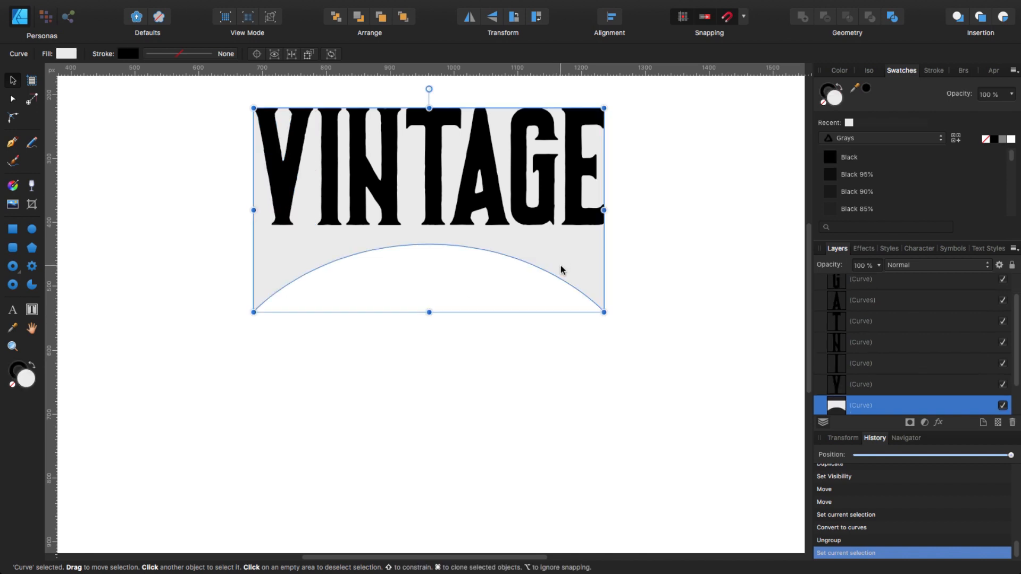
left_click_drag(1018, 365, 1018, 399)
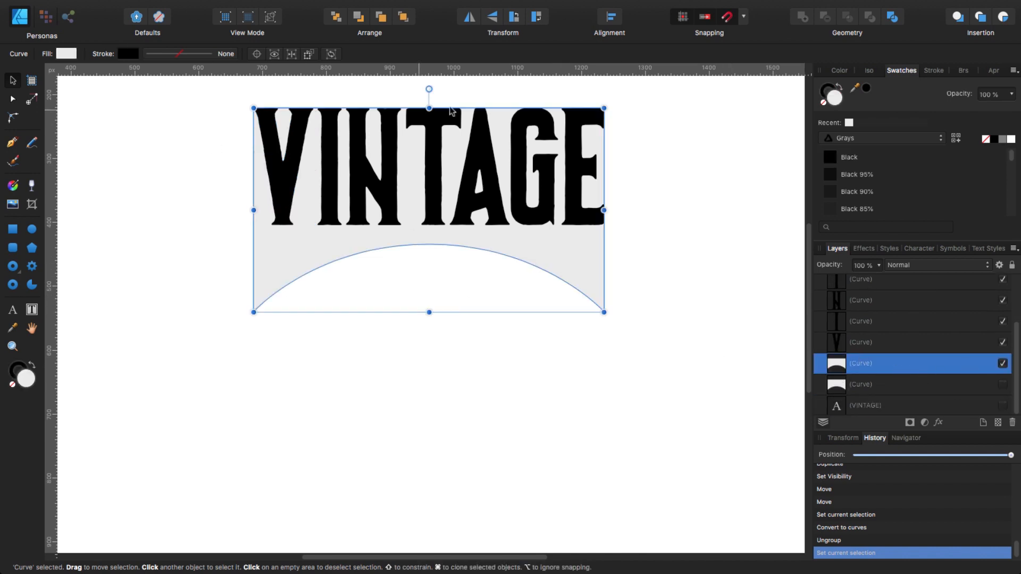
left_click(14, 100)
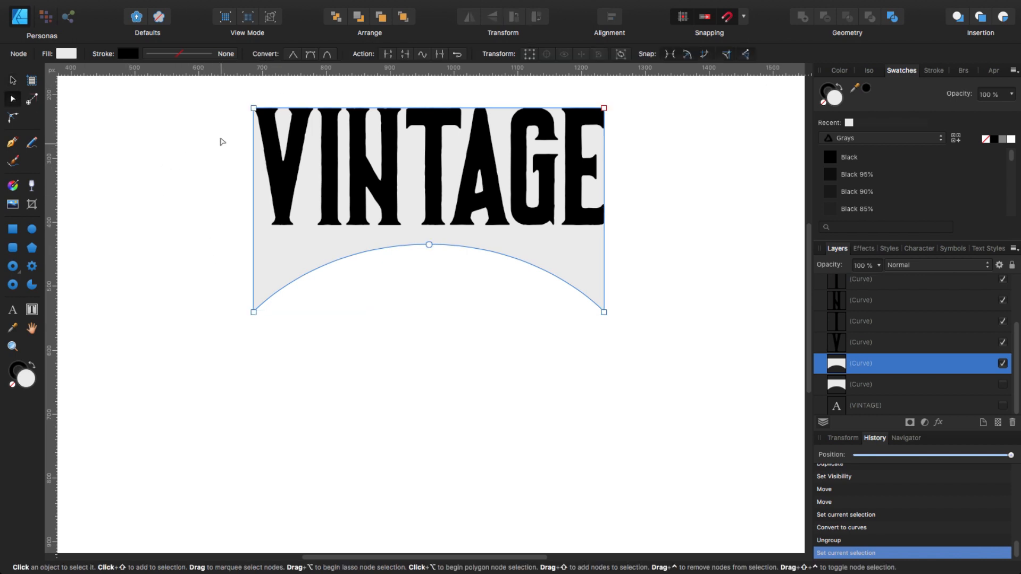
left_click(254, 108)
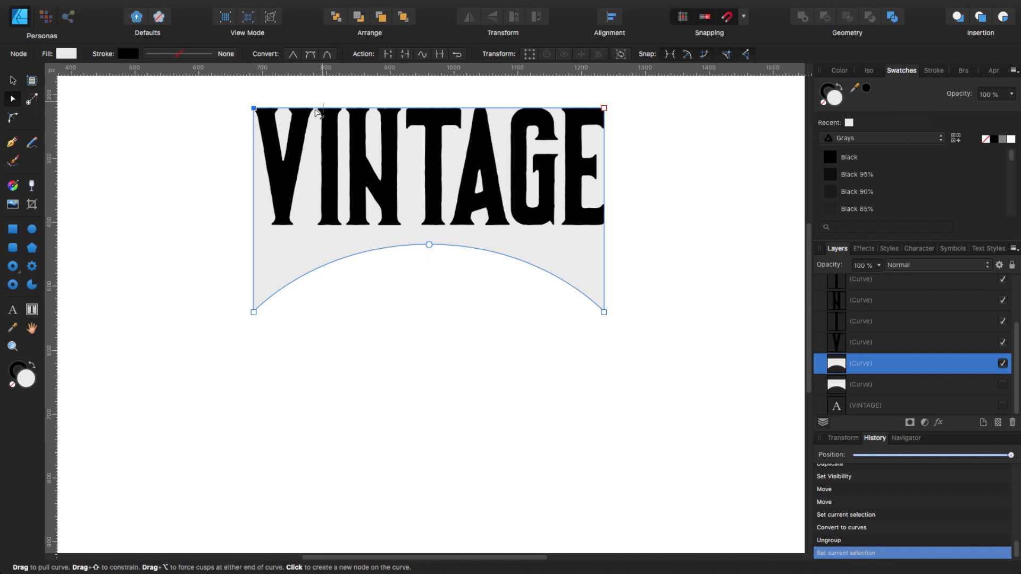
left_click_drag(254, 108, 228, 144)
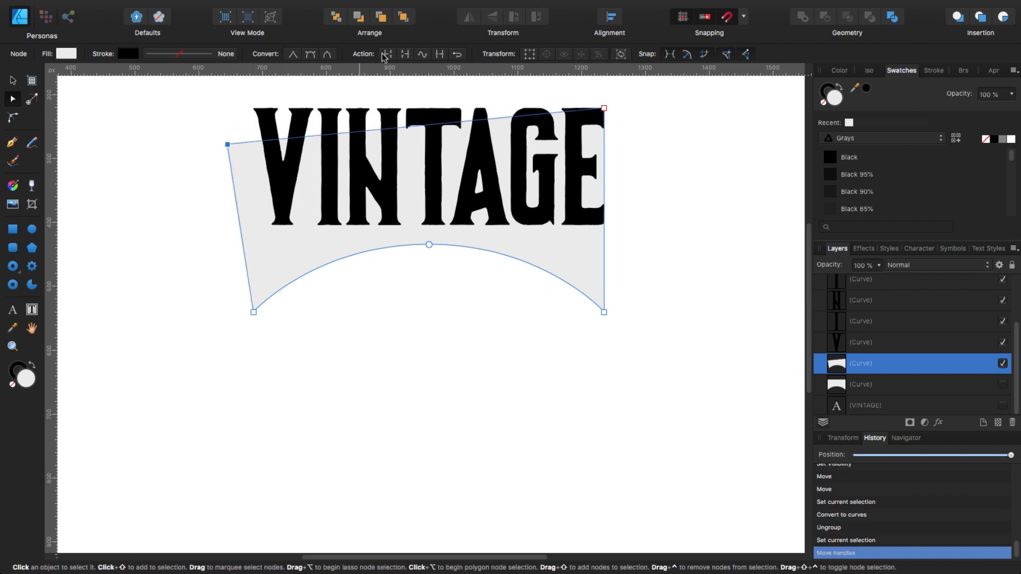
left_click(229, 148)
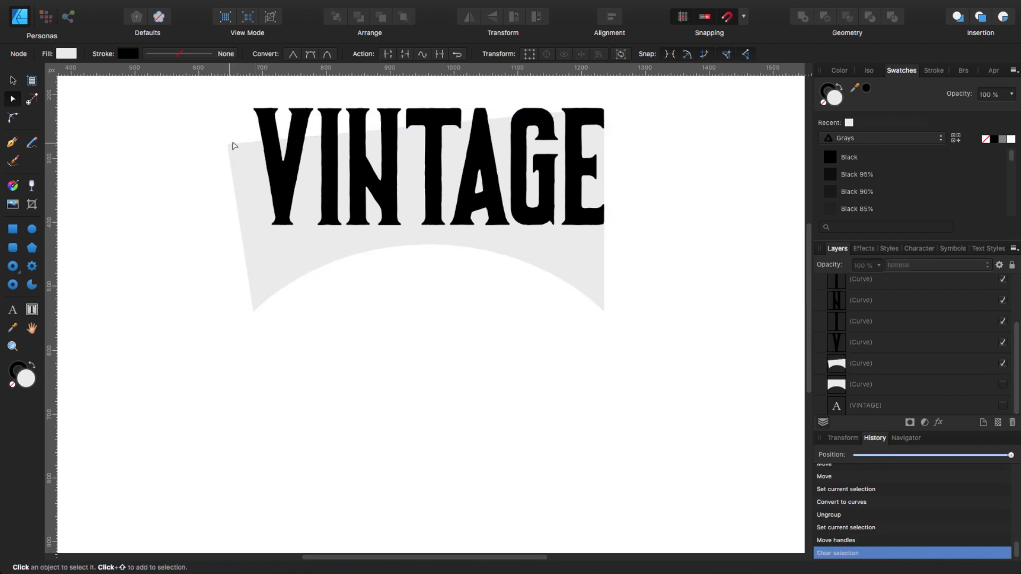
left_click(230, 145)
mouse_move(228, 144)
left_mouse_down()
mouse_move(242, 108)
mouse_move(273, 91)
mouse_move(224, 139)
left_mouse_up()
left_click(389, 55)
left_click(242, 108)
left_click(273, 88)
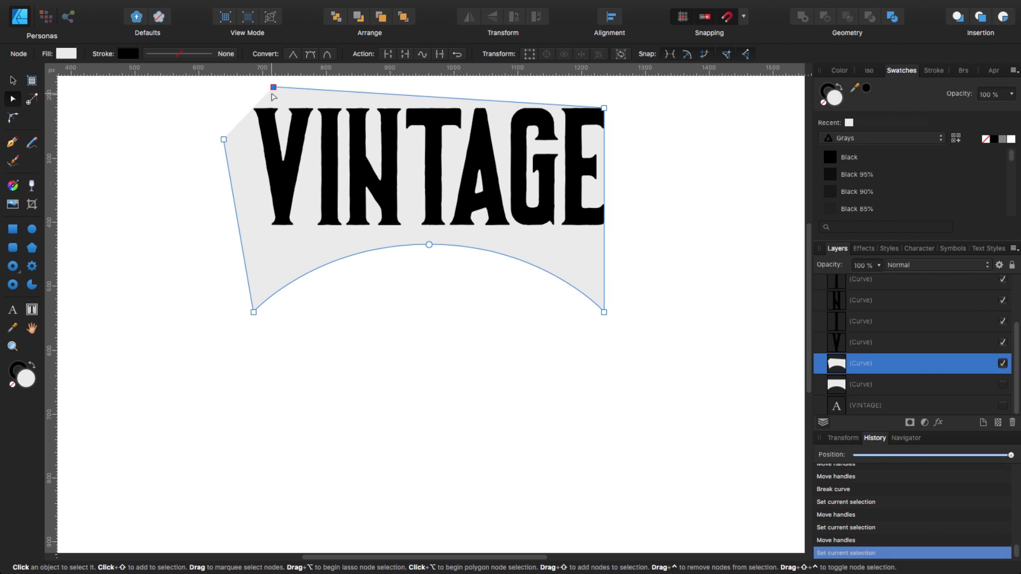
Delete the shape's upper nodes so that only its arched bottom edge remains as an open curve.
key("Delete")
left_click(224, 139)
key("Delete")
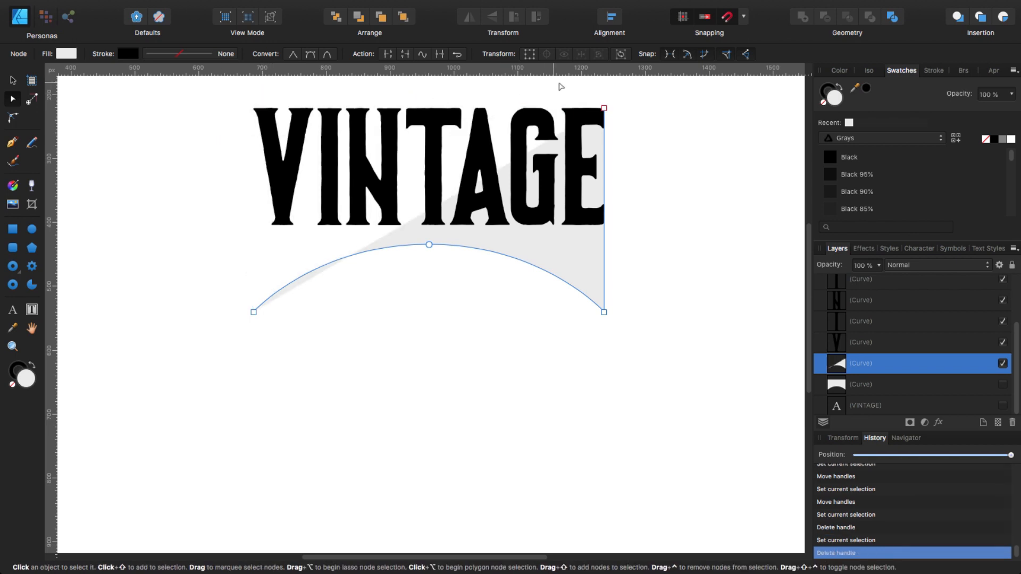
left_click(604, 108)
key("Delete")
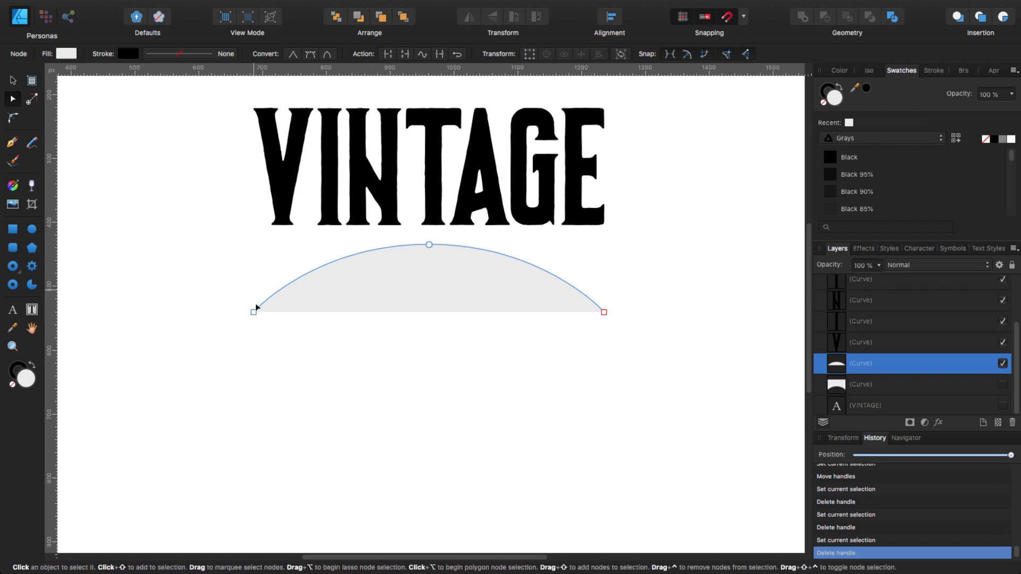
left_click(13, 81)
left_click(242, 362)
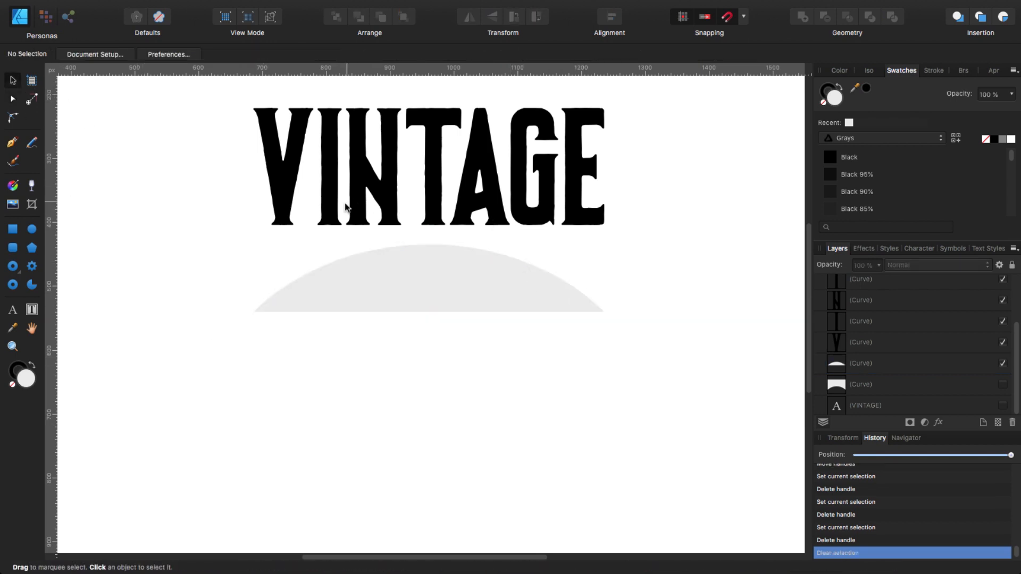
Remove the fill from the arch curve below the letters.
left_click(283, 202)
left_click(374, 293)
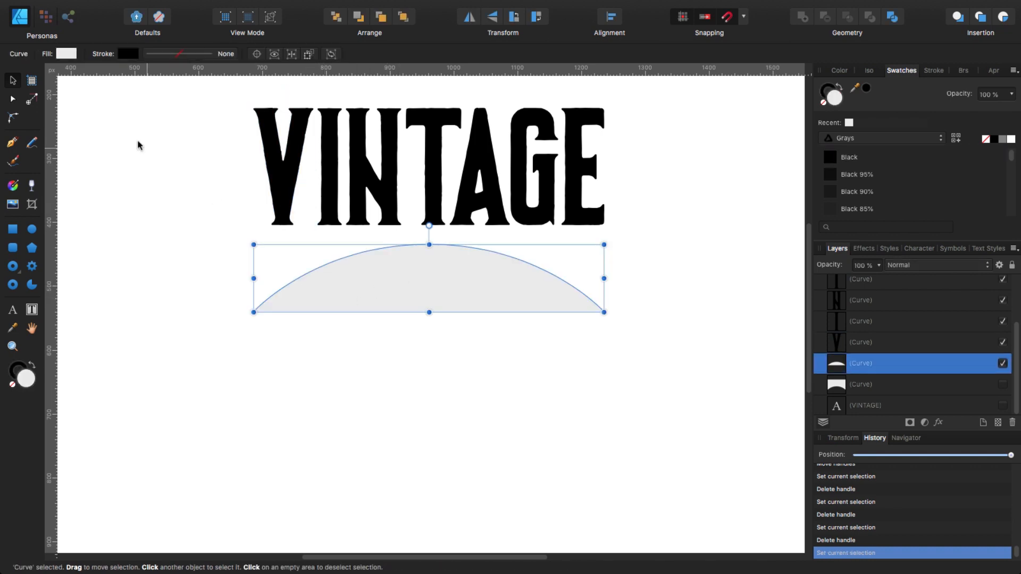
left_click(67, 53)
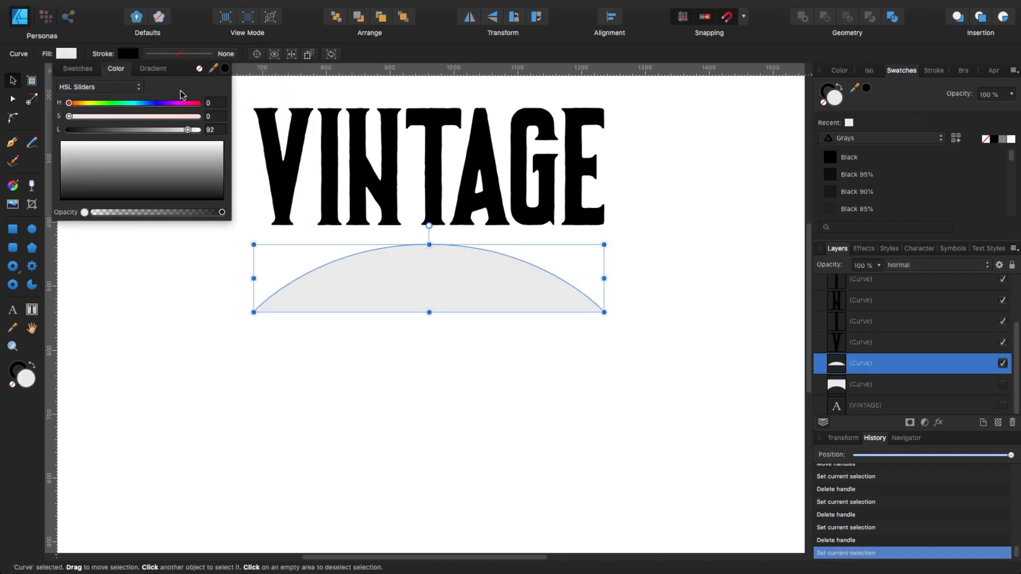
left_click(202, 75)
left_click(250, 391)
left_click(285, 200)
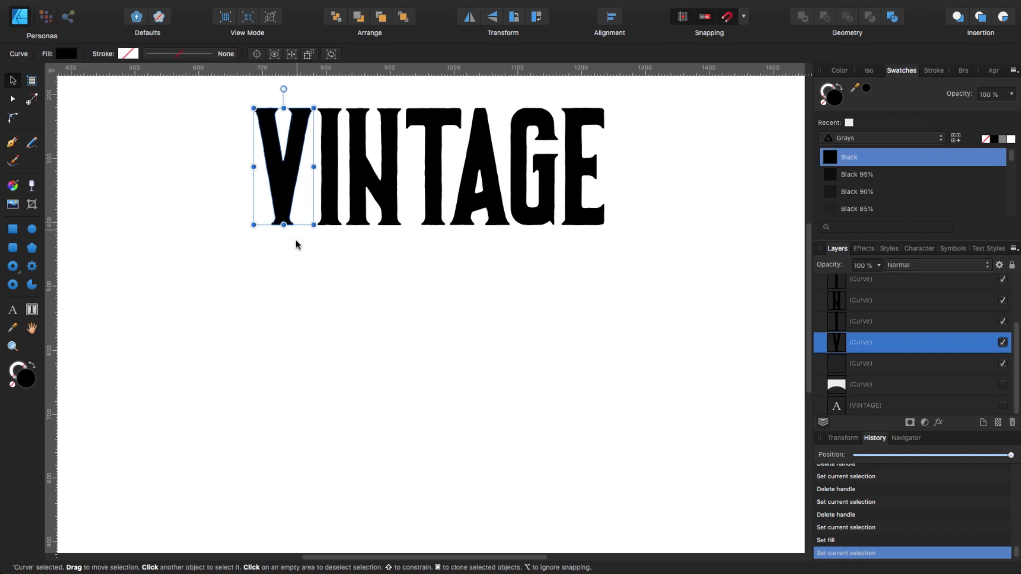
left_click(308, 285)
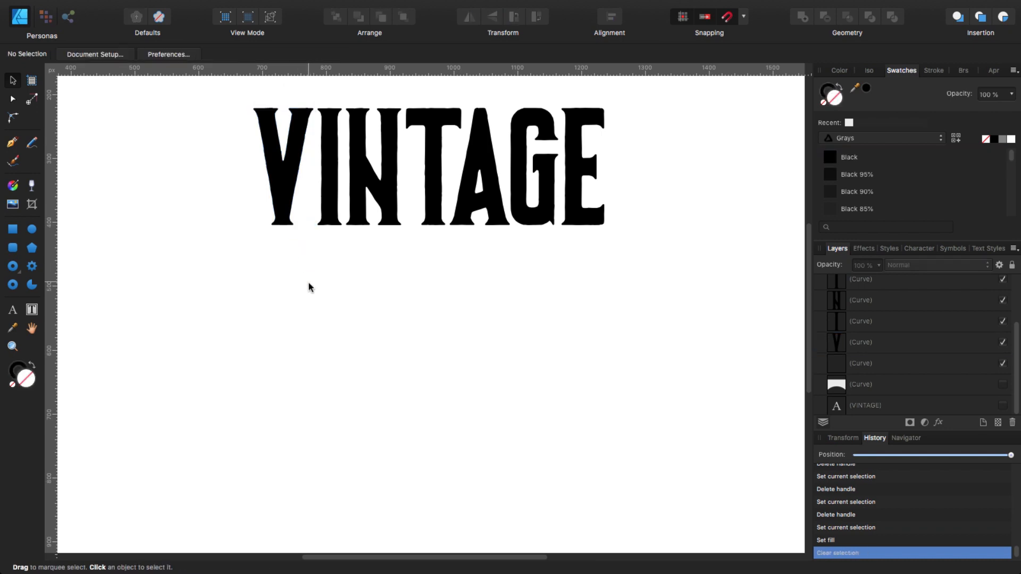
Give the unfilled arch curve a 1 px black stroke.
left_click(871, 367)
left_click(207, 53)
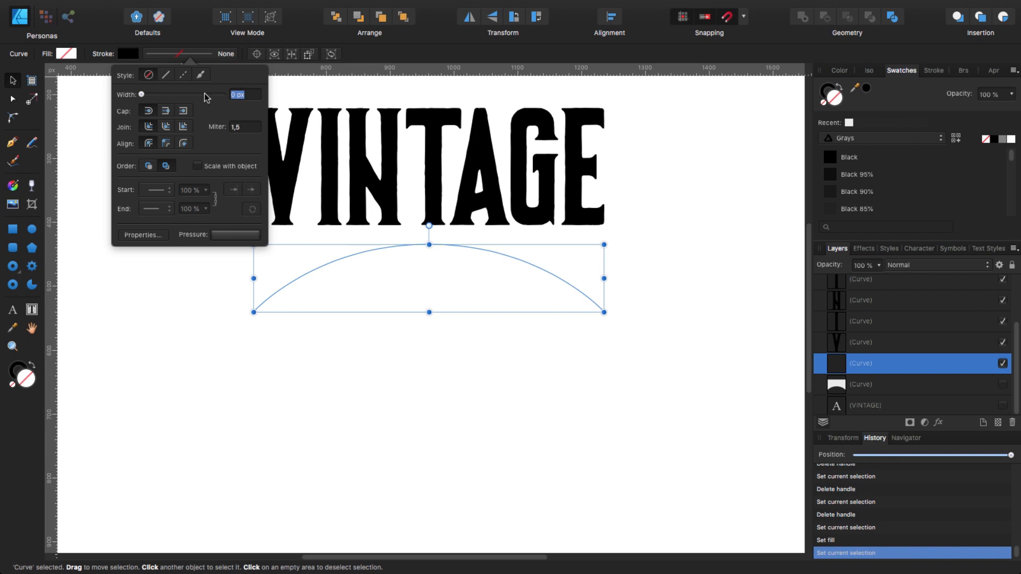
type("1")
key("Return")
left_click(349, 379)
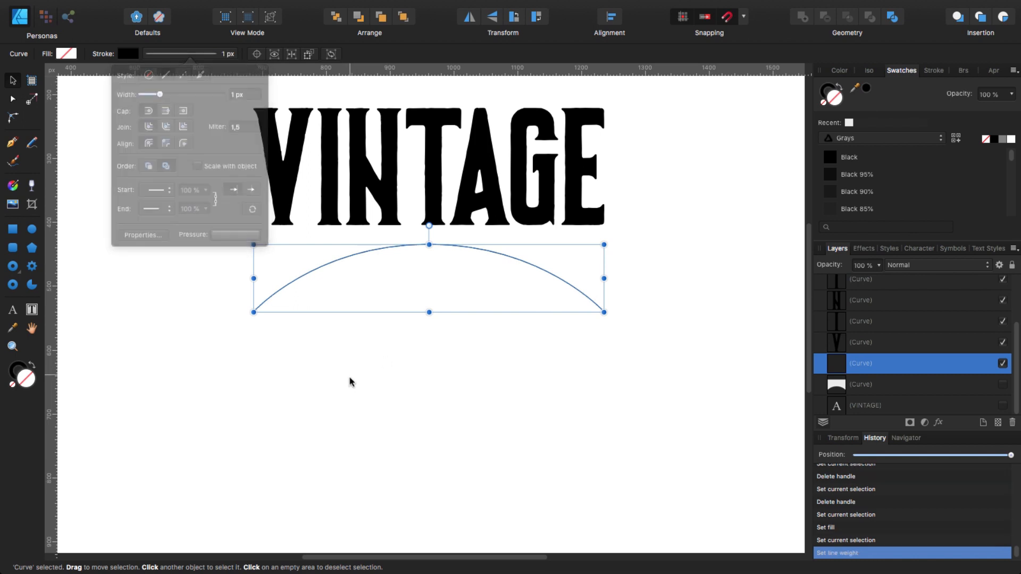
Stretch the letters V, I and the neighbouring N downward, keeping their tops fixed, so their bases reach the arch line.
left_click(284, 207)
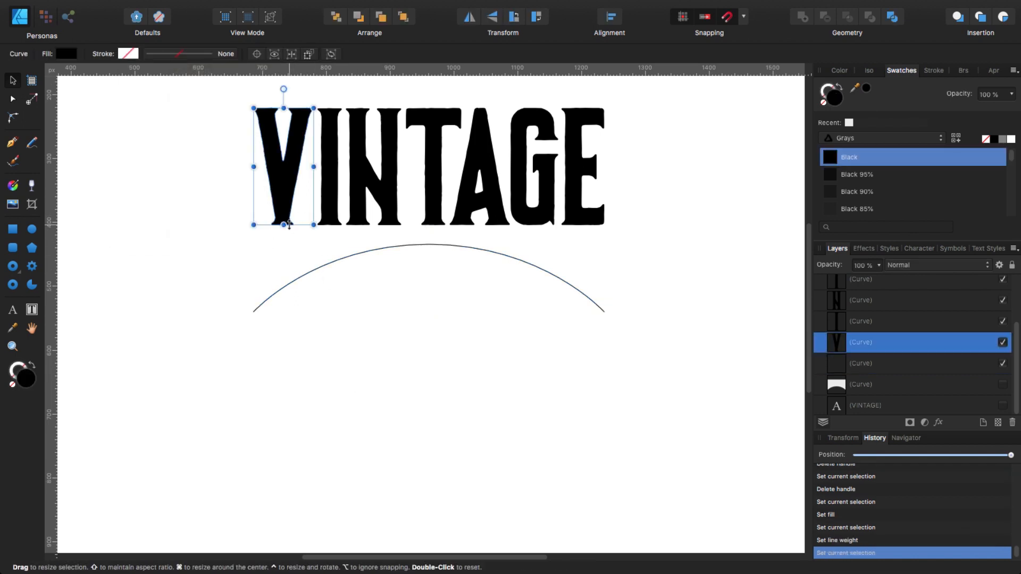
left_click_drag(284, 225, 283, 287)
left_click(331, 212)
left_click_drag(329, 225, 330, 263)
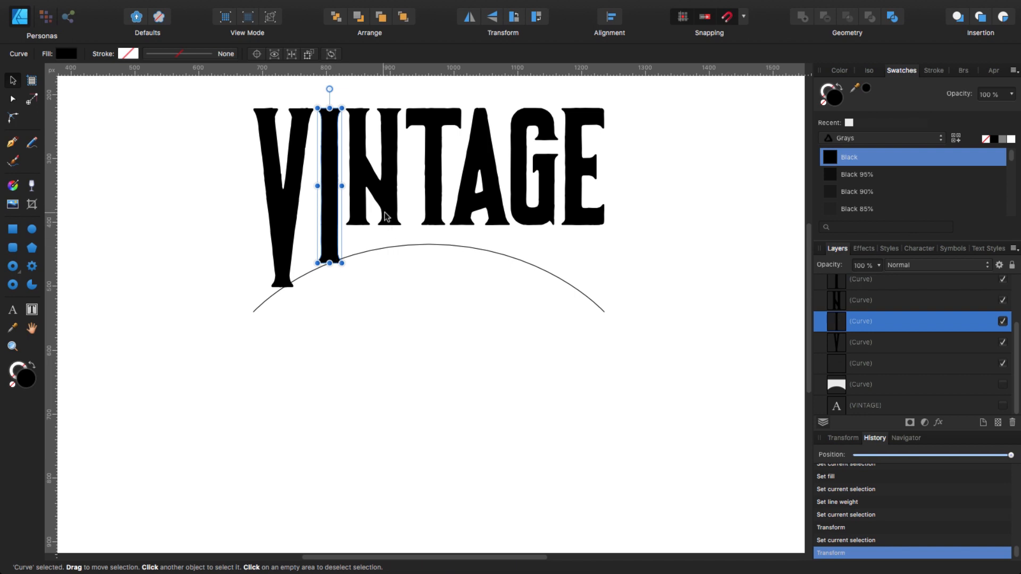
left_click(374, 223)
left_click_drag(374, 226, 375, 254)
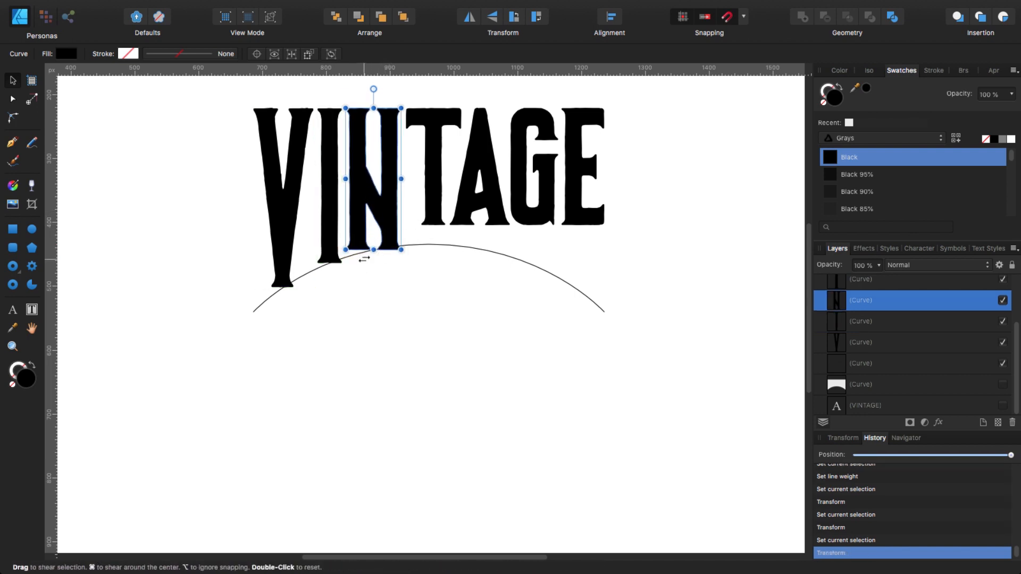
Stretch the letters T, A, G and E downward, keeping their tops fixed, so their bases reach the arch line.
left_click(436, 211)
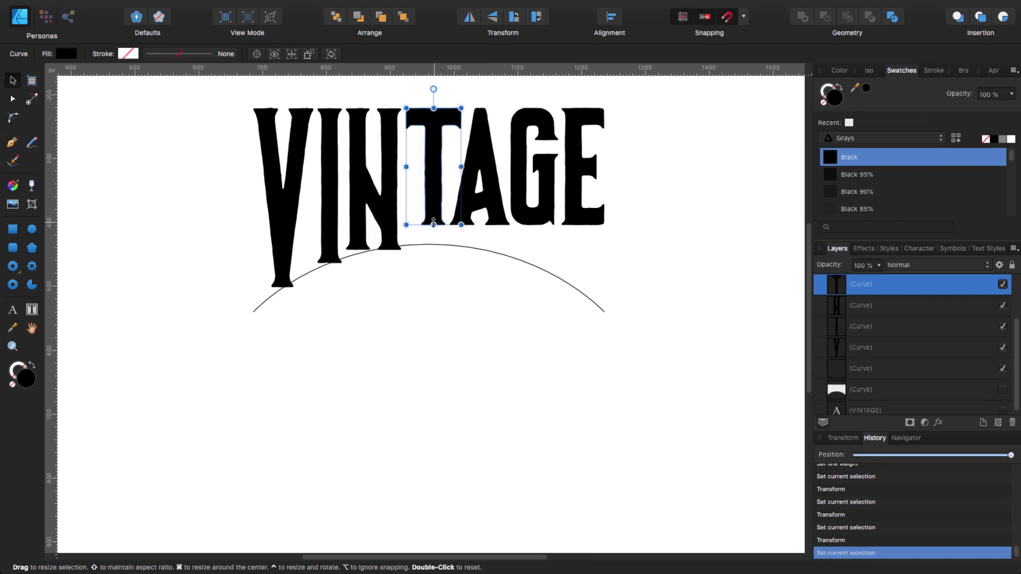
left_click_drag(434, 227, 476, 250)
left_click(474, 218)
left_click(543, 221)
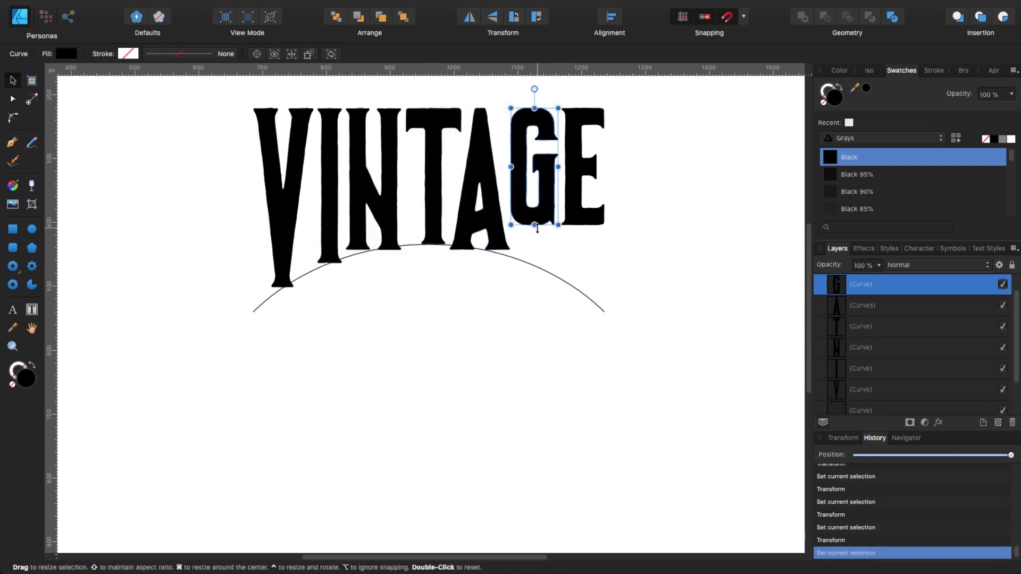
left_click_drag(534, 224, 534, 265)
left_click(584, 218)
left_click_drag(583, 225, 568, 294)
left_click(552, 364)
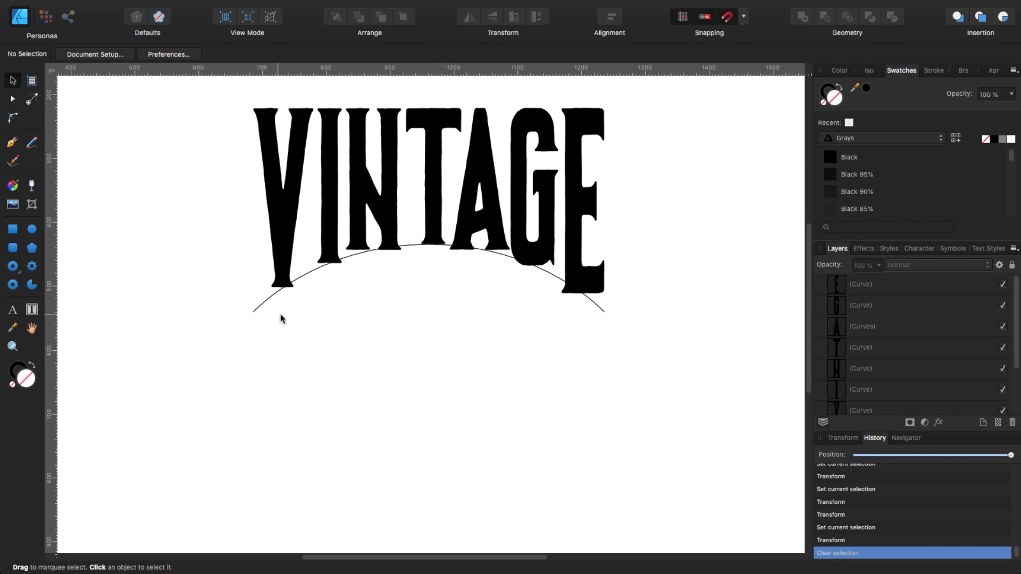
Shear the lower nodes of the V in node Transform Mode and move them down so the base slants onto the arch line.
left_click(14, 99)
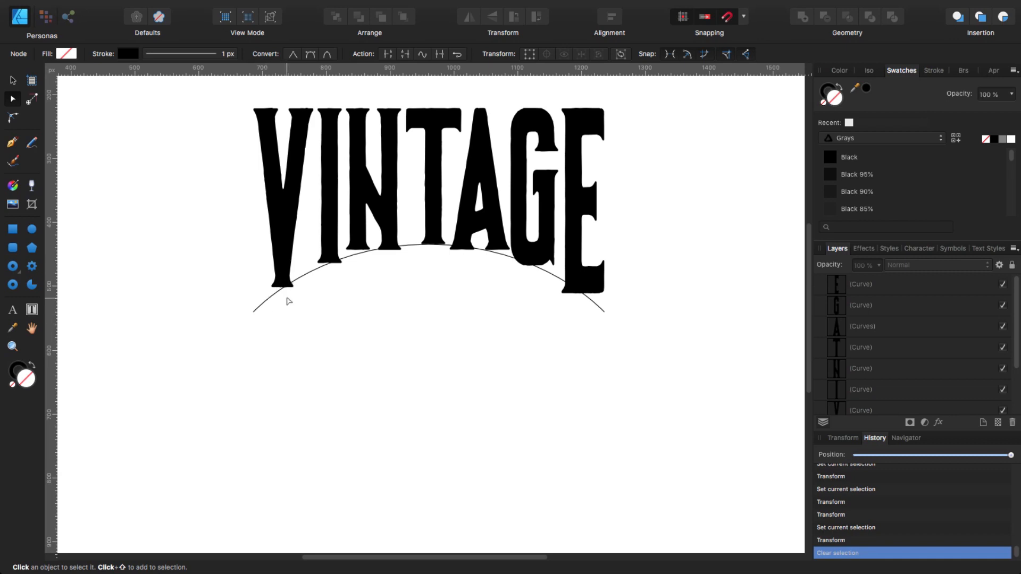
scroll(290, 296, "up", 5)
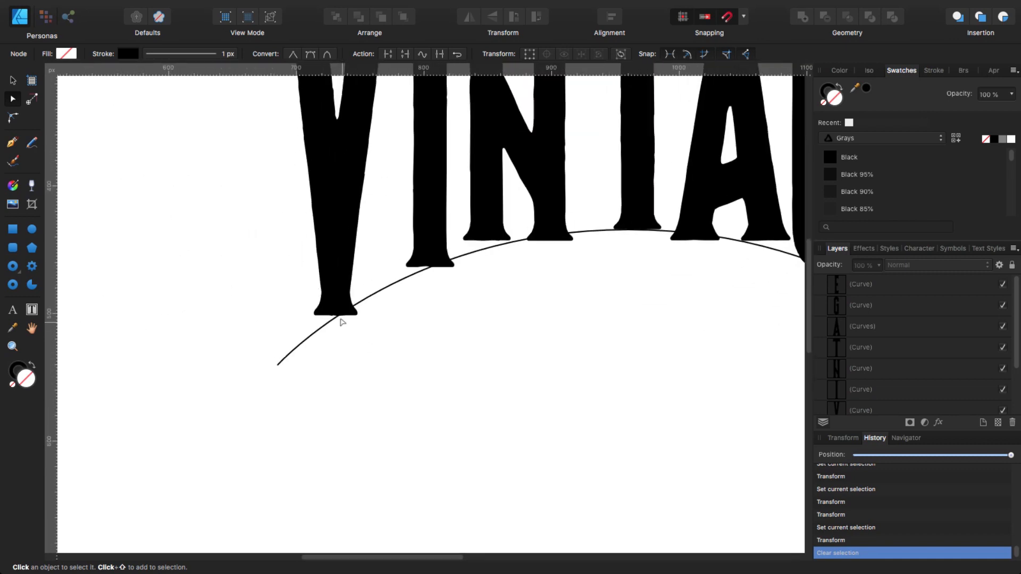
left_click(325, 272)
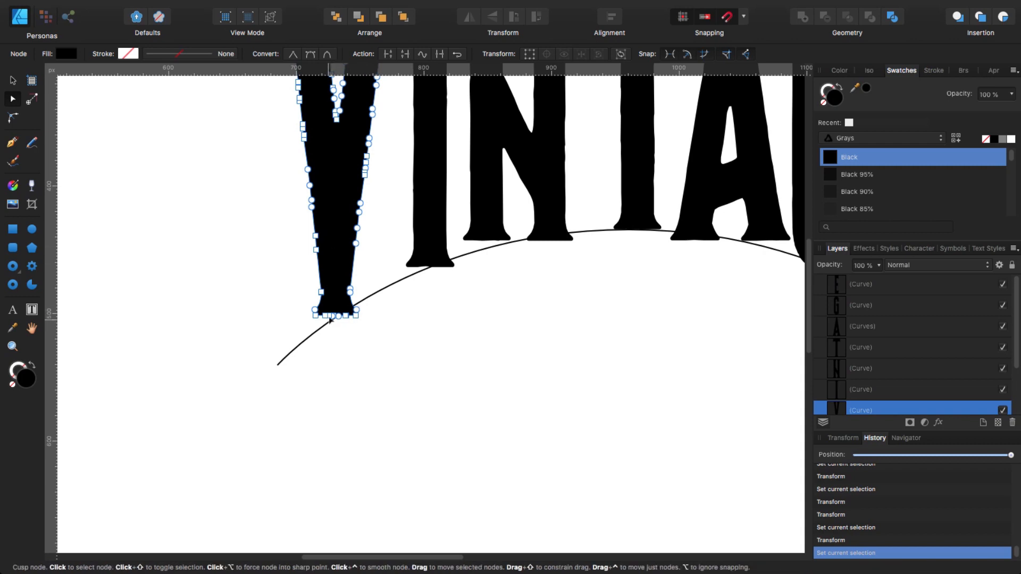
scroll(331, 318, "up", 2)
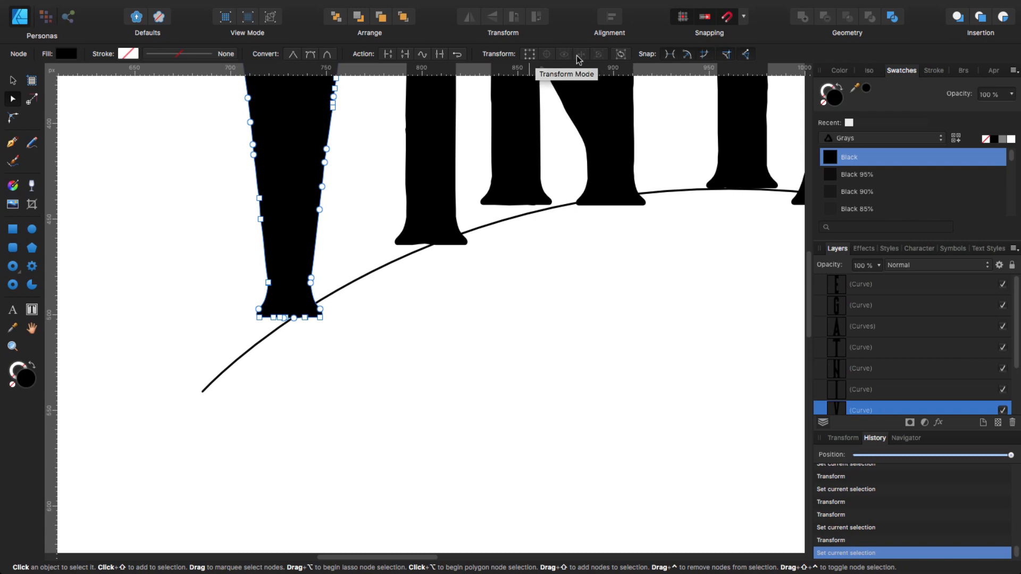
left_click(534, 56)
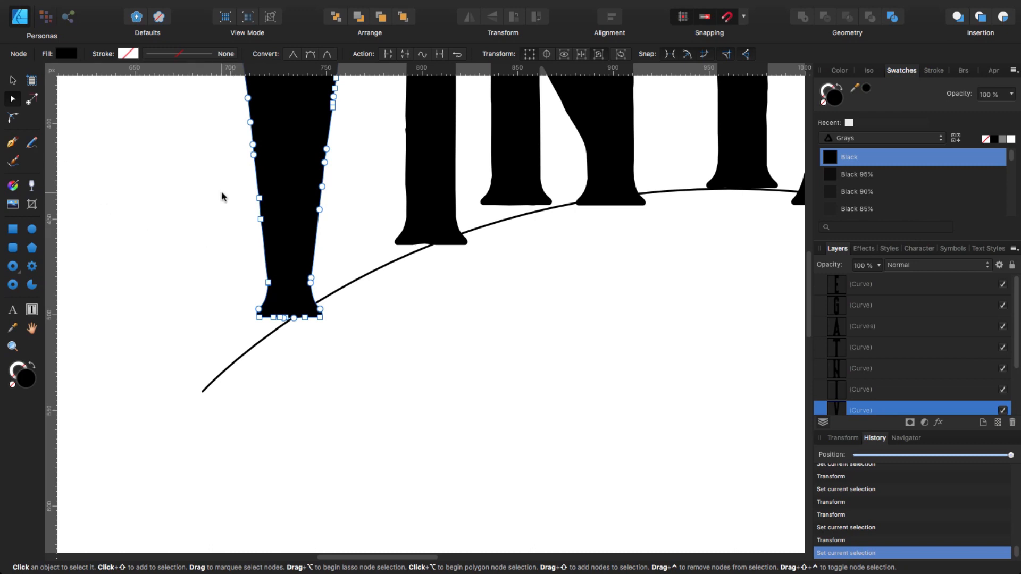
left_click_drag(211, 194, 368, 367)
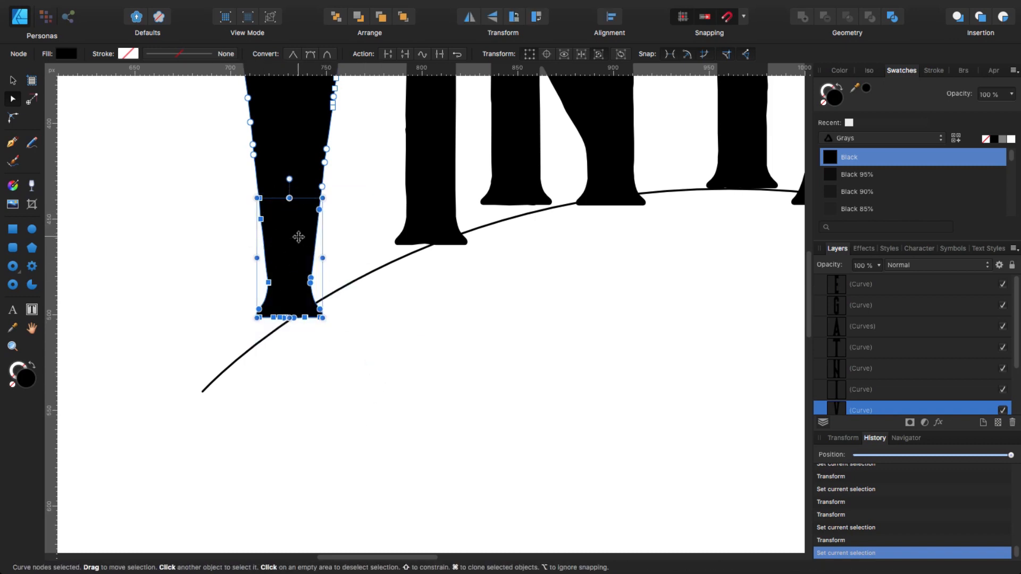
left_click_drag(290, 233, 306, 256)
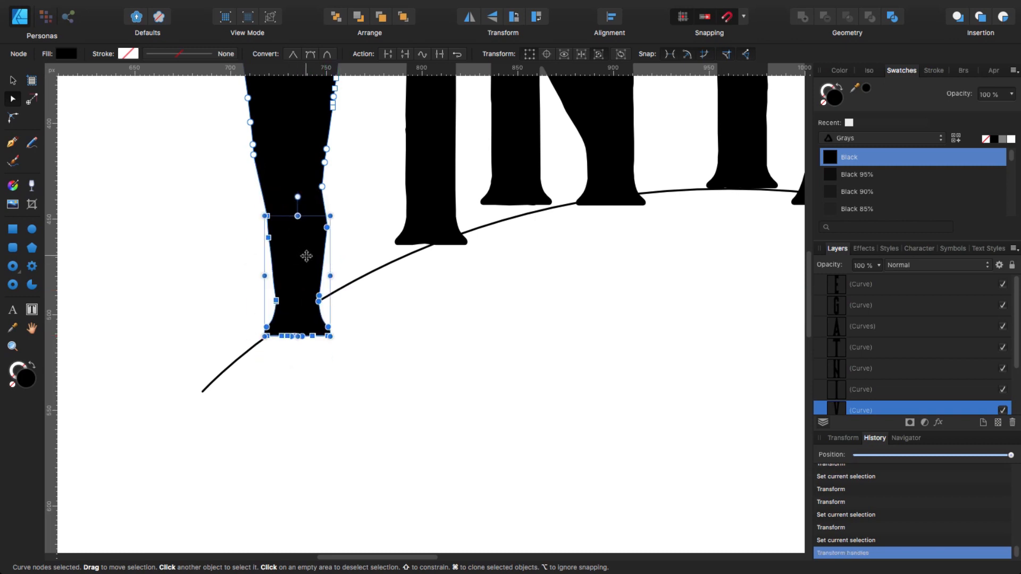
key("super+z")
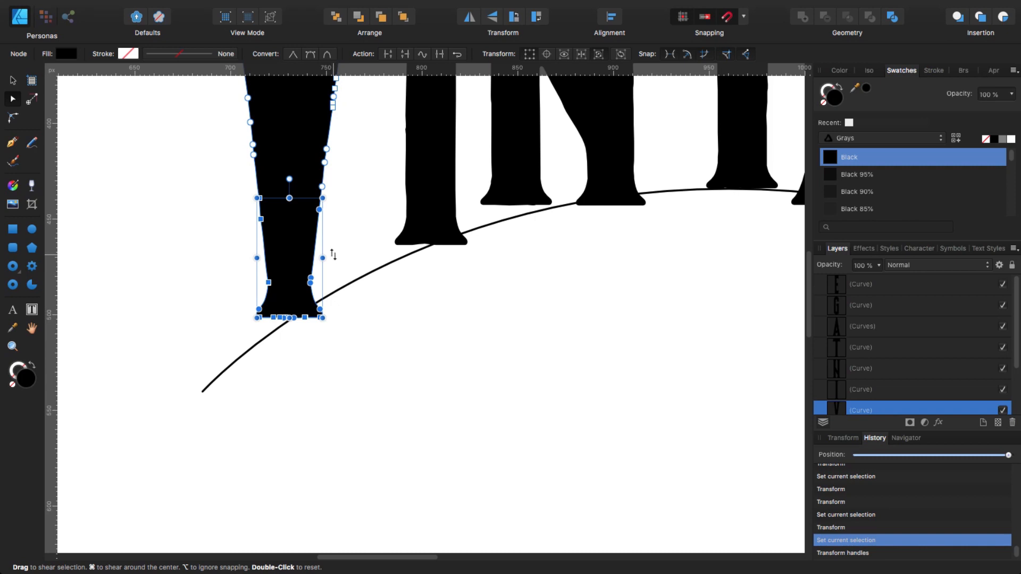
left_click_drag(334, 254, 290, 251)
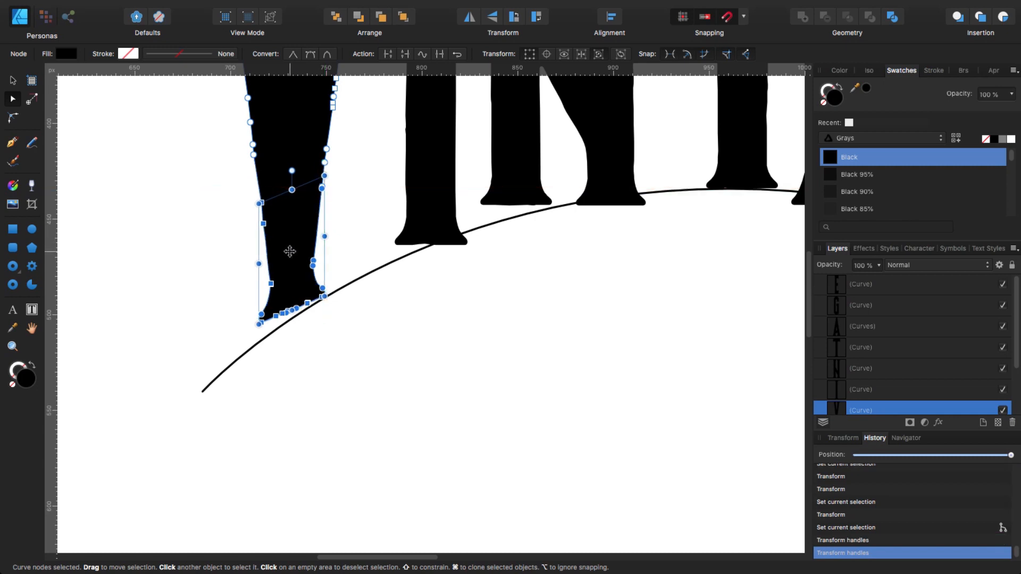
key("super+z")
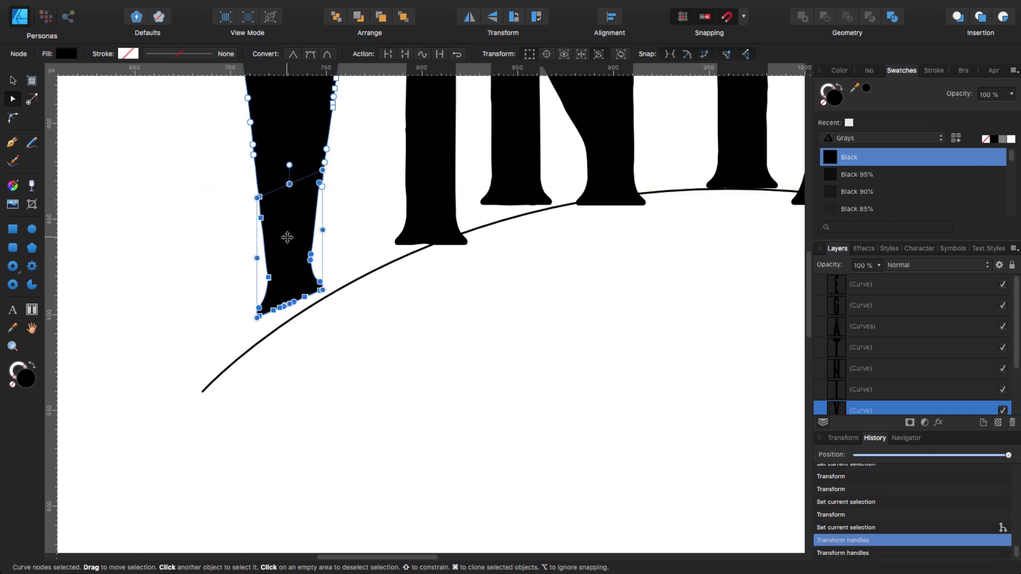
left_click_drag(287, 242, 286, 250)
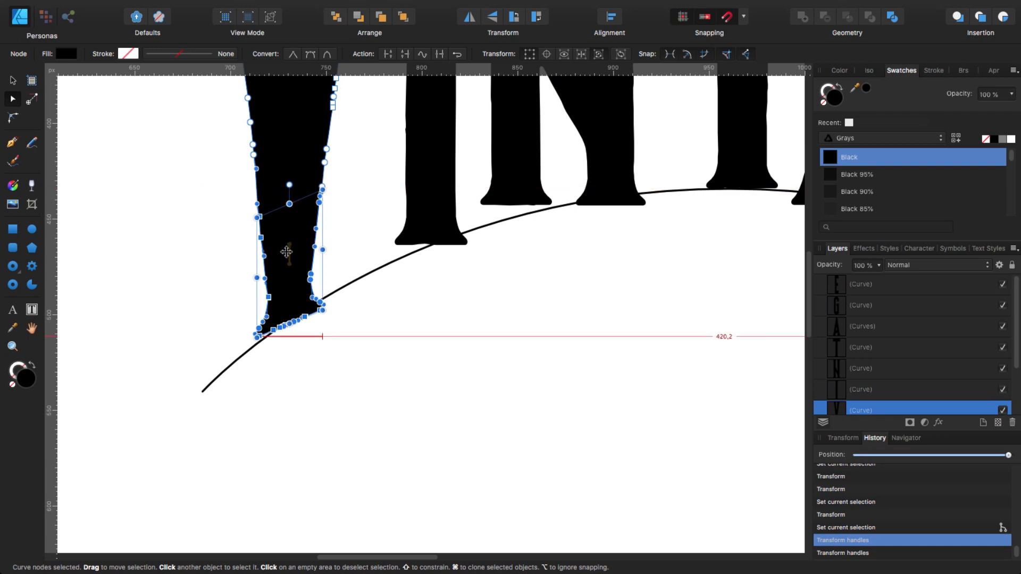
left_click_drag(286, 256, 286, 259)
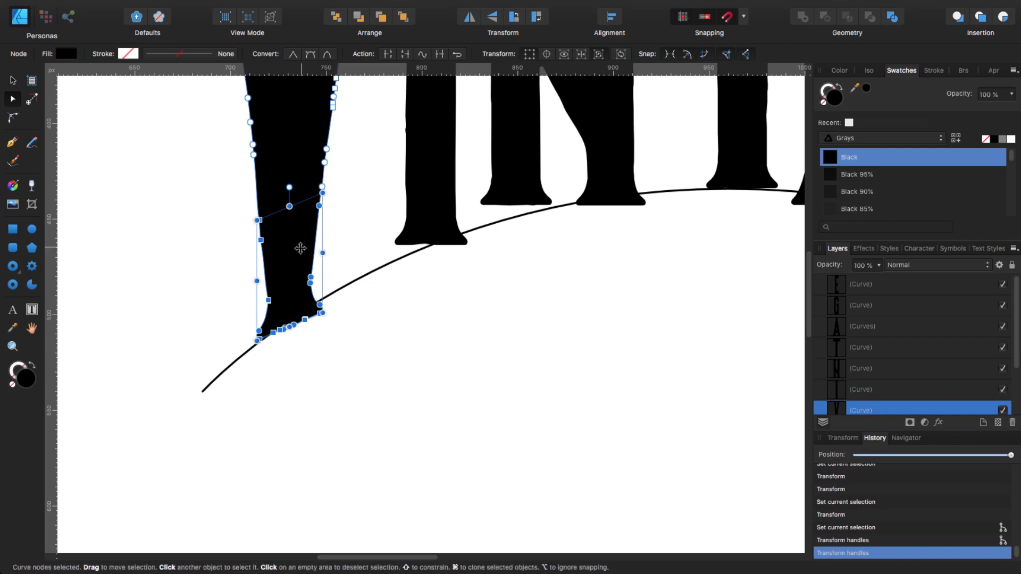
Shear only the V's foot nodes further so the bottom edge follows the slope of the arch.
key("super+equal")
left_click_drag(304, 324, 433, 330)
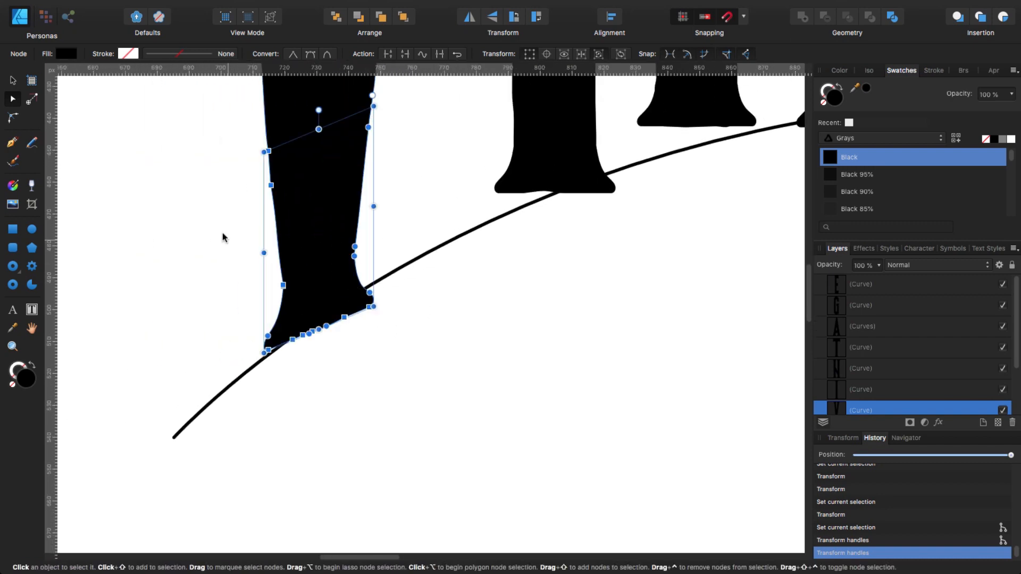
left_click_drag(216, 224, 412, 400)
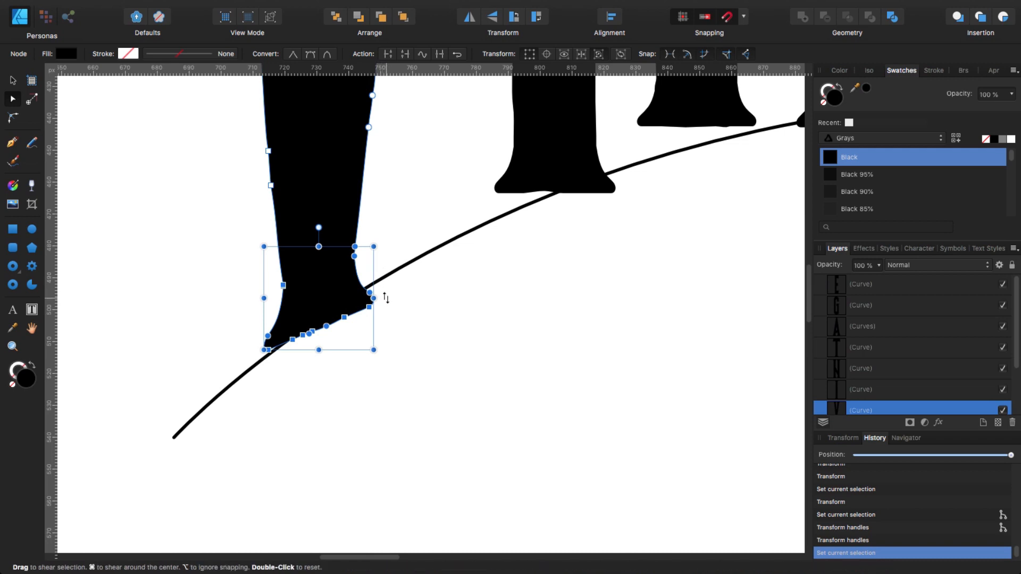
left_click_drag(387, 301, 386, 276)
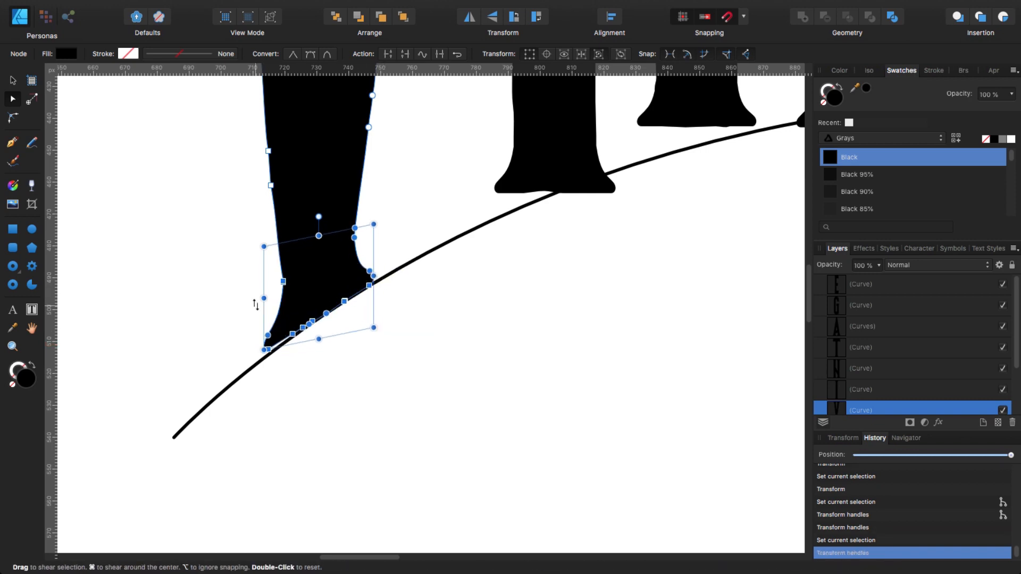
left_click_drag(252, 301, 252, 309)
left_click(327, 398)
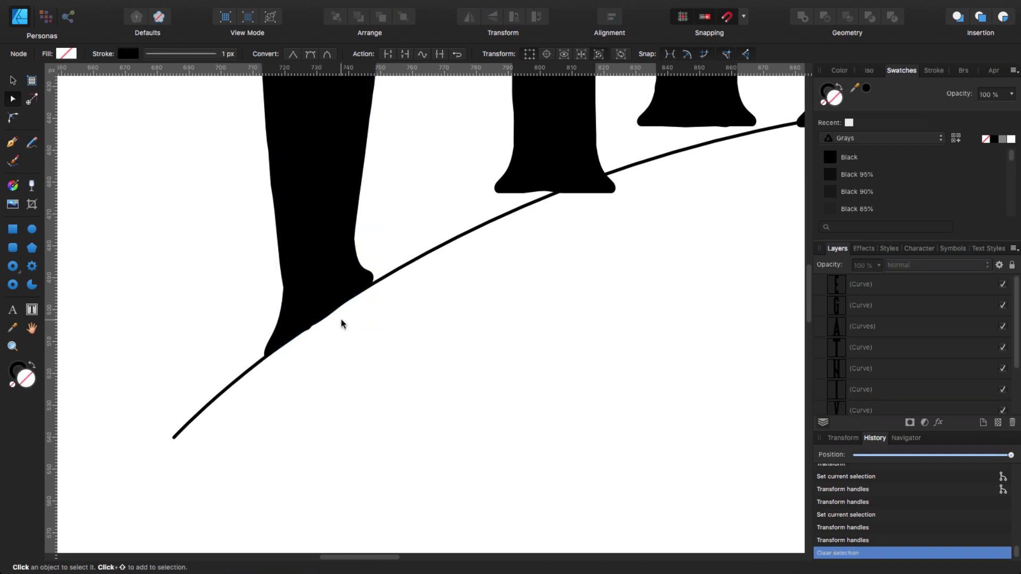
Fine-tune the height of the letter I so the middle of its base sits on the arch line.
key("super+0")
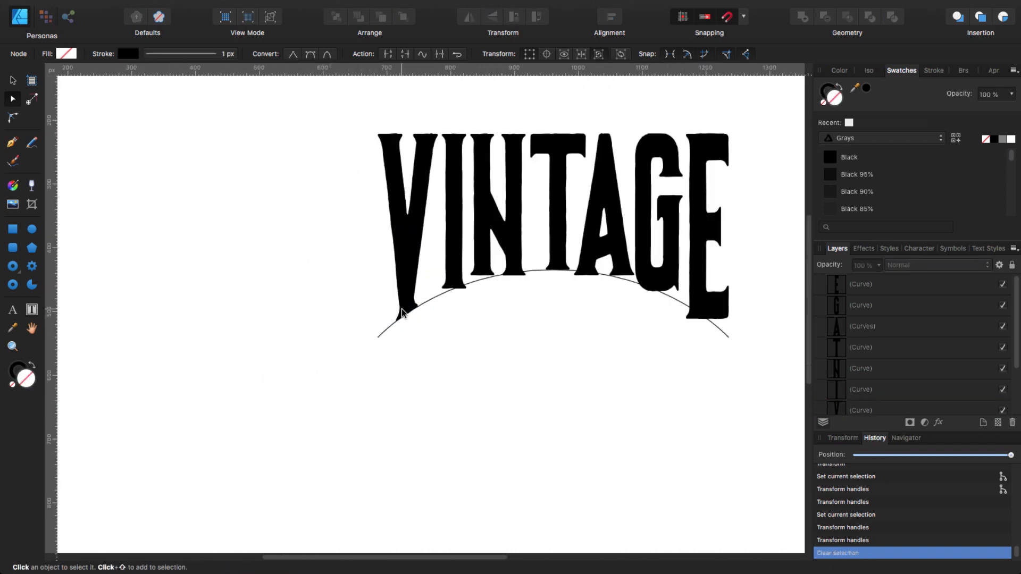
key("super+equal")
key("super+equal")
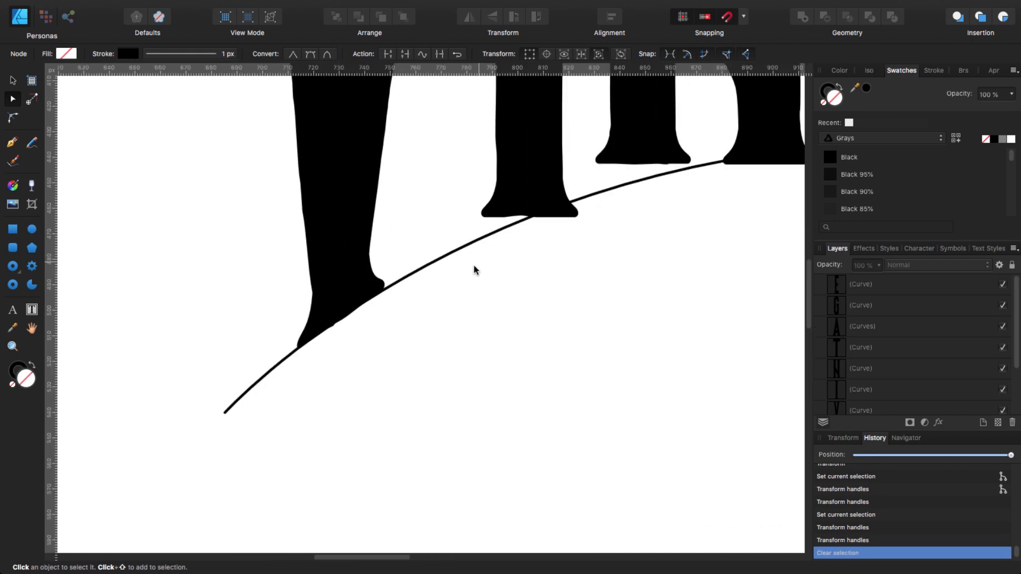
left_click_drag(476, 270, 341, 413)
left_click(390, 336)
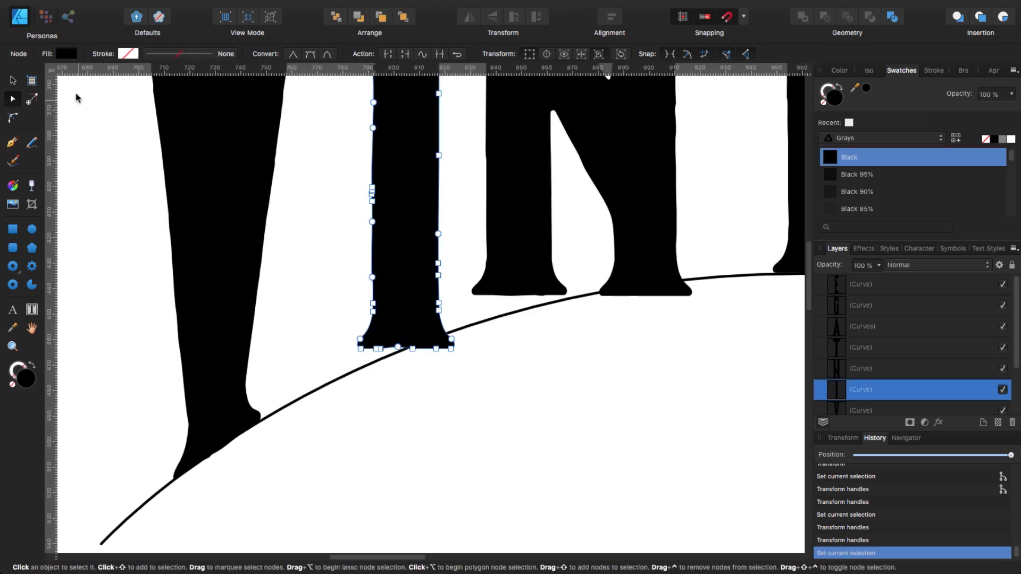
left_click(11, 81)
left_click_drag(406, 349, 404, 349)
left_click(408, 379)
left_click(398, 330)
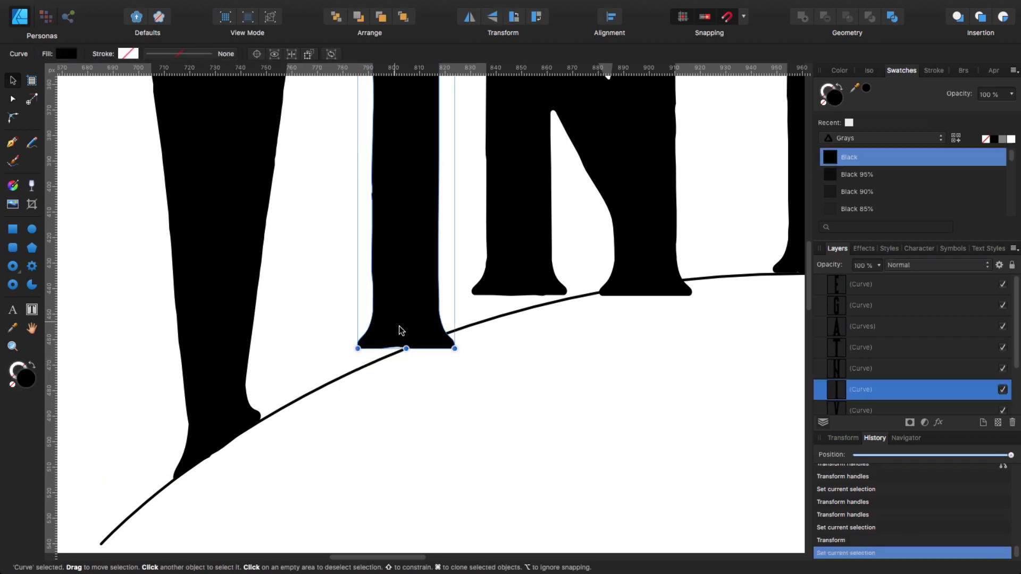
Shear the lower nodes of the I in node Transform Mode so both corners of its base meet the arch.
left_click(13, 102)
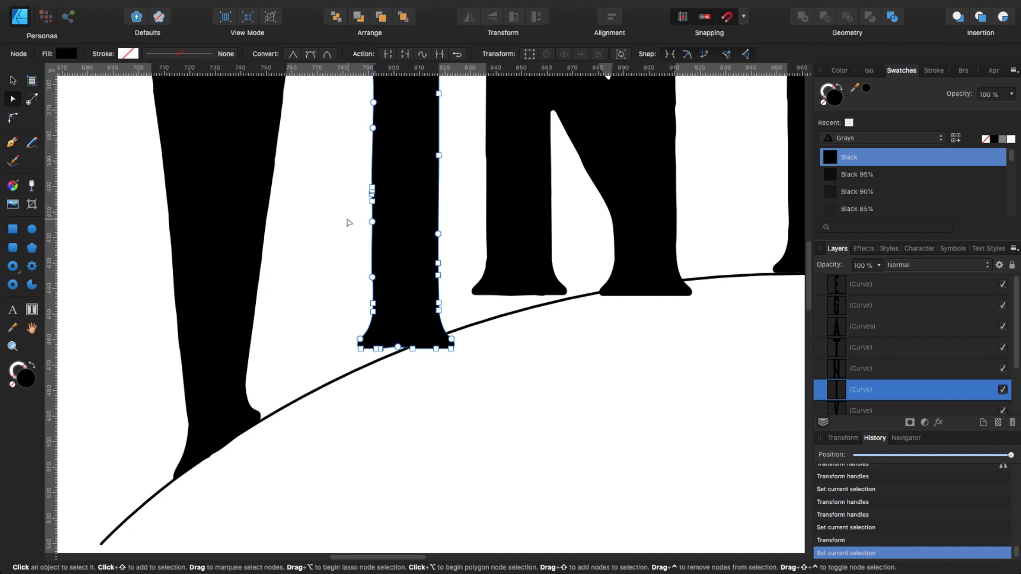
left_click_drag(330, 222, 475, 415)
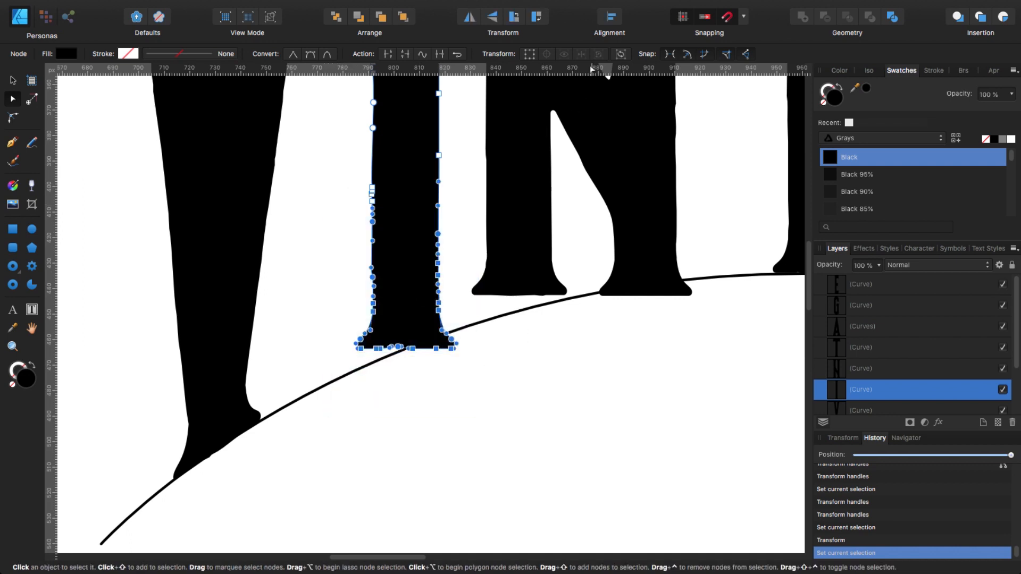
left_click(530, 55)
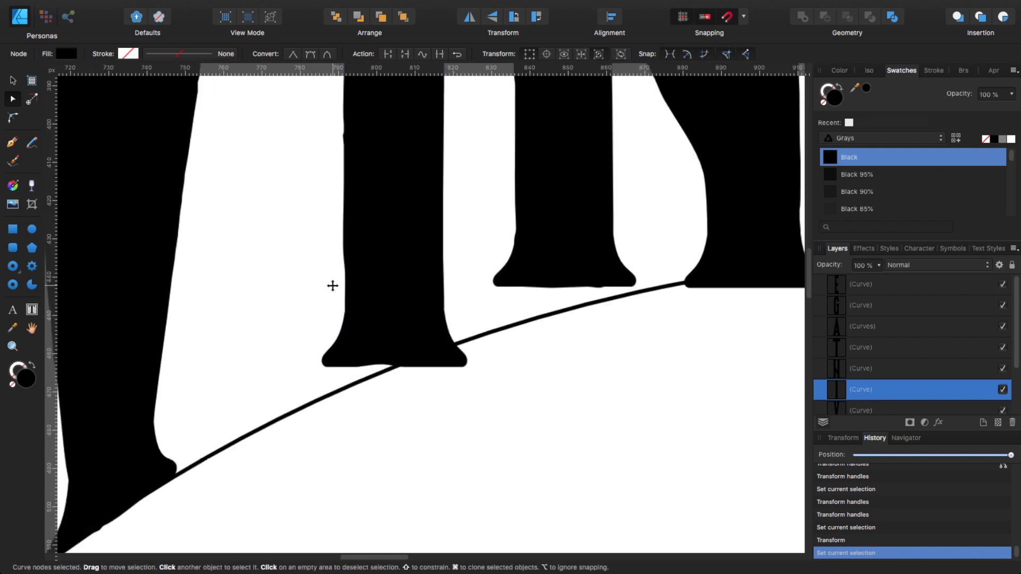
key("super+equal")
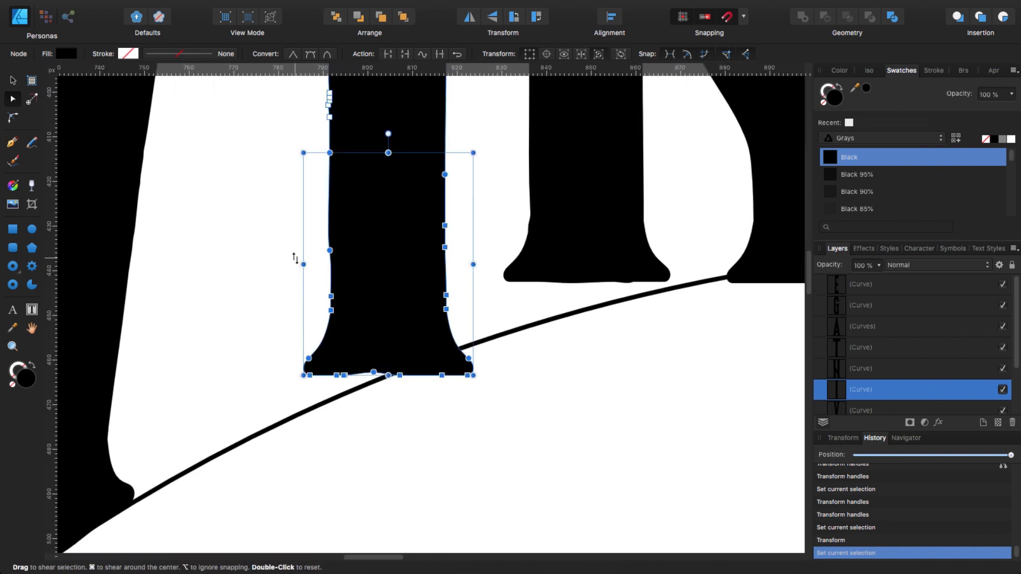
left_click_drag(296, 259, 289, 292)
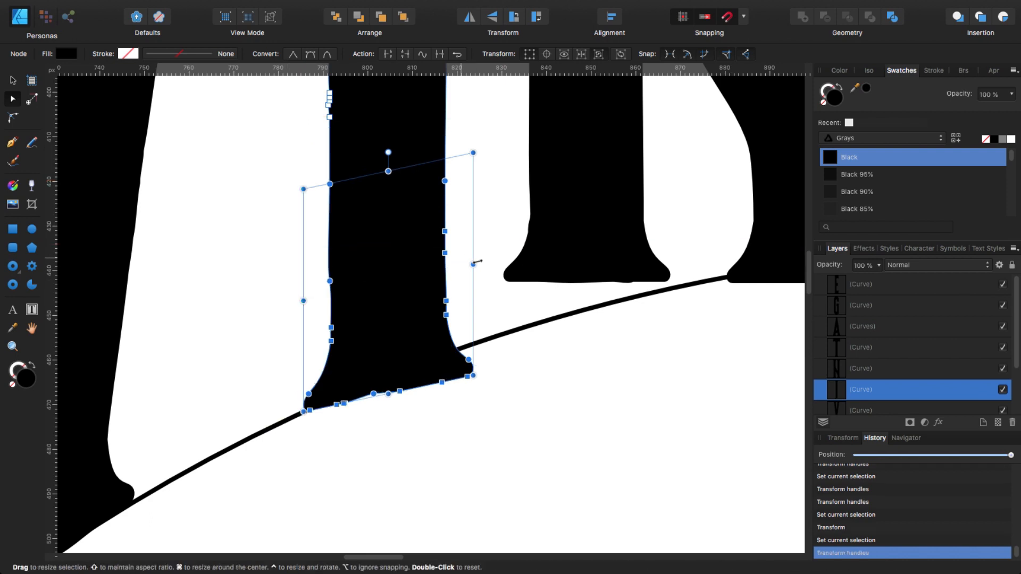
left_click_drag(483, 262, 481, 230)
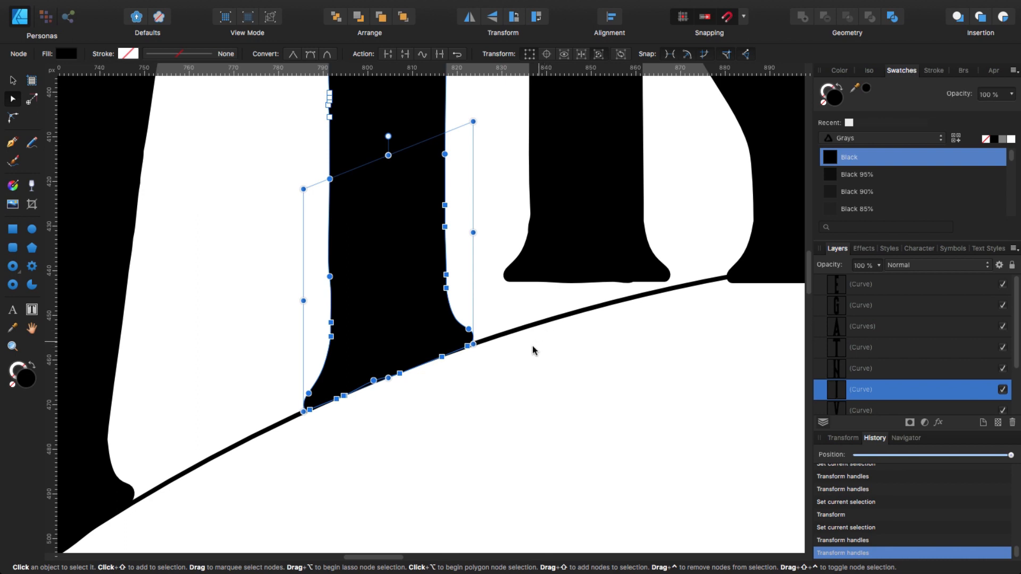
left_click(548, 371)
Shear the foot nodes of the N's left stem so its bottom edge slants along the arch line.
scroll(579, 343, "right", 5)
scroll(580, 343, "up", 3)
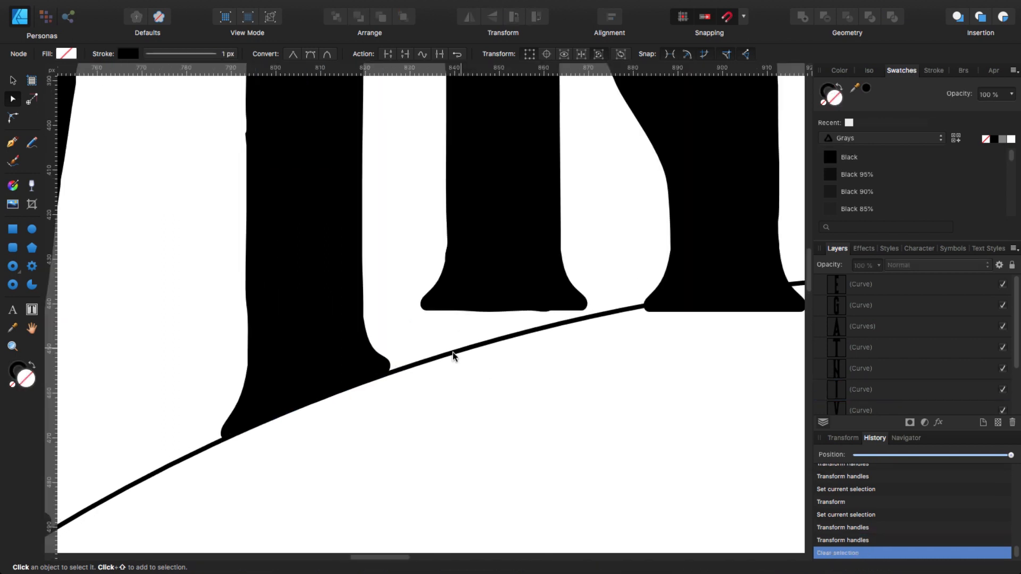
left_click(459, 317)
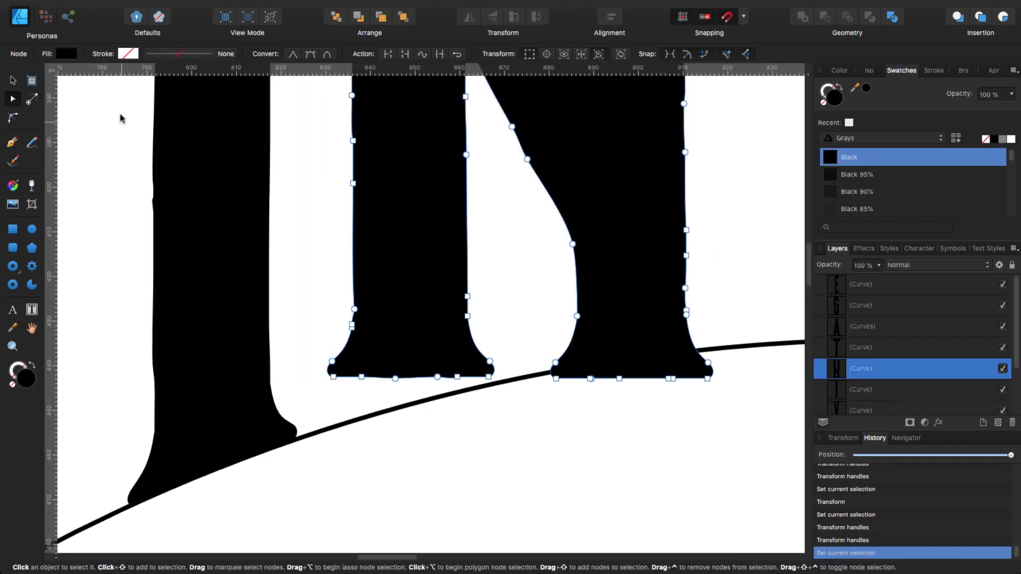
left_click_drag(313, 236, 517, 391)
left_click_drag(413, 322, 410, 351)
left_click_drag(502, 355, 503, 315)
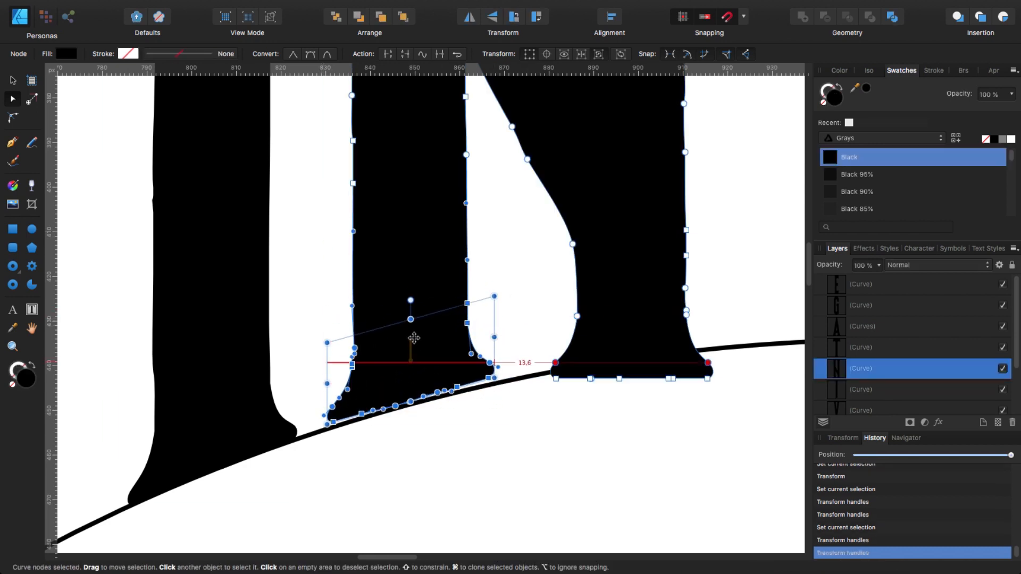
Shear the foot nodes of the N's right stem to match the slope of the arch beneath it.
scroll(474, 468, "right", 5)
left_click_drag(586, 410, 380, 250)
left_click_drag(478, 325, 478, 330)
left_click_drag(561, 330, 563, 308)
left_click(434, 440)
Adjust the foot nodes of the T so its base sits on the crest of the arch.
scroll(435, 439, "right", 11)
left_click(442, 328)
left_click_drag(315, 310, 548, 382)
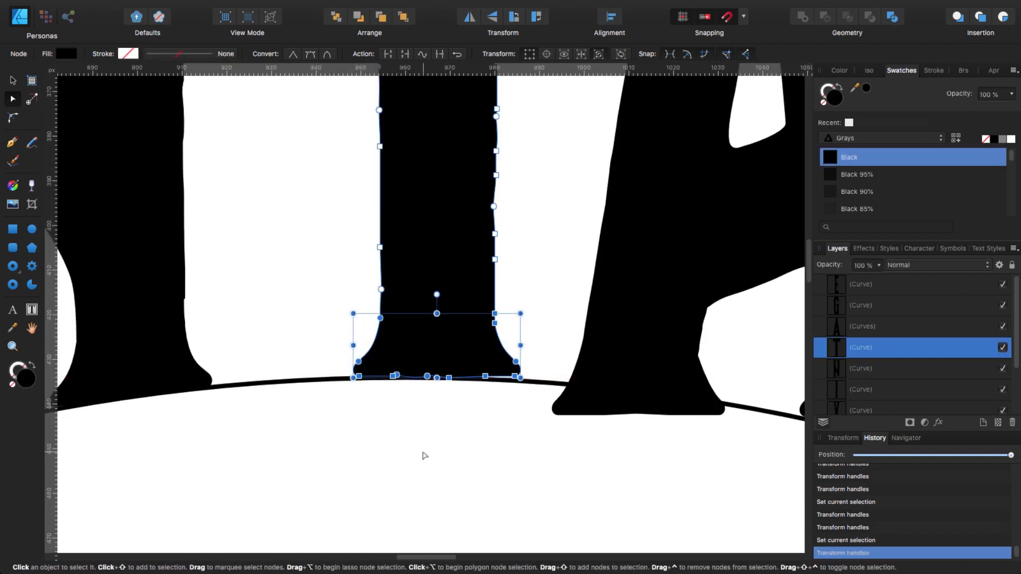
Shear the lower nodes of the A across both legs so its base slopes down along the arch.
scroll(422, 456, "right", 10)
scroll(422, 455, "down", 2)
left_click(380, 318)
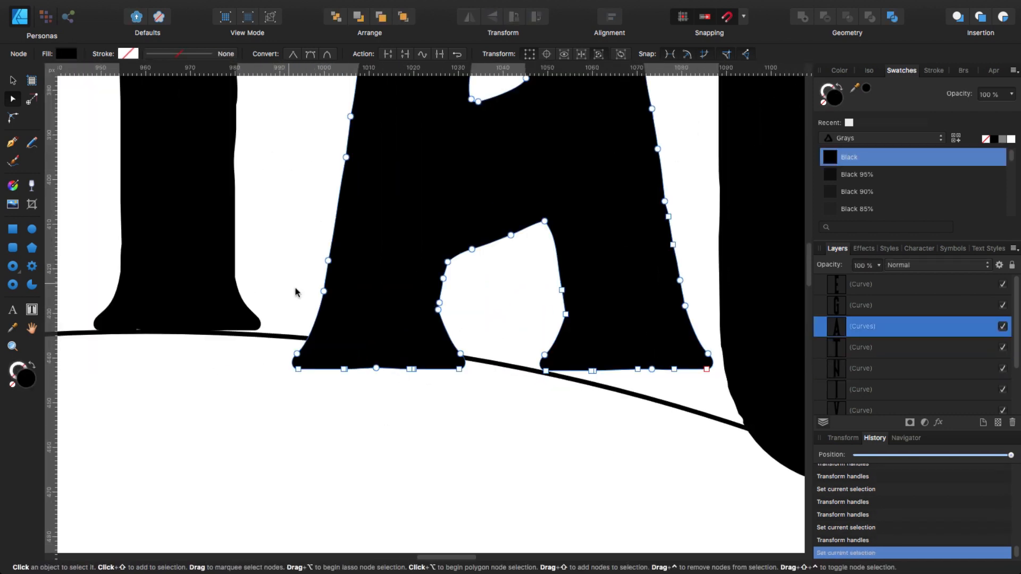
mouse_move(273, 206)
left_mouse_down()
mouse_move(342, 139)
mouse_move(634, 137)
mouse_move(346, 452)
mouse_move(332, 283)
mouse_move(288, 227)
left_mouse_up()
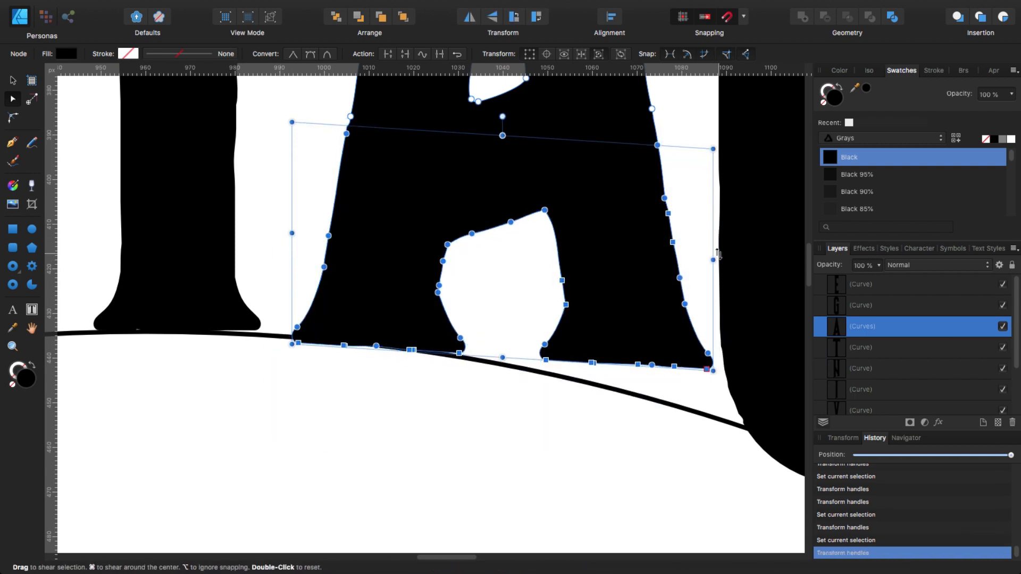
left_click_drag(713, 250, 736, 290)
Shear the foot nodes of the A's right leg so its inner corner meets the arch line.
left_click(545, 401)
left_click(576, 349)
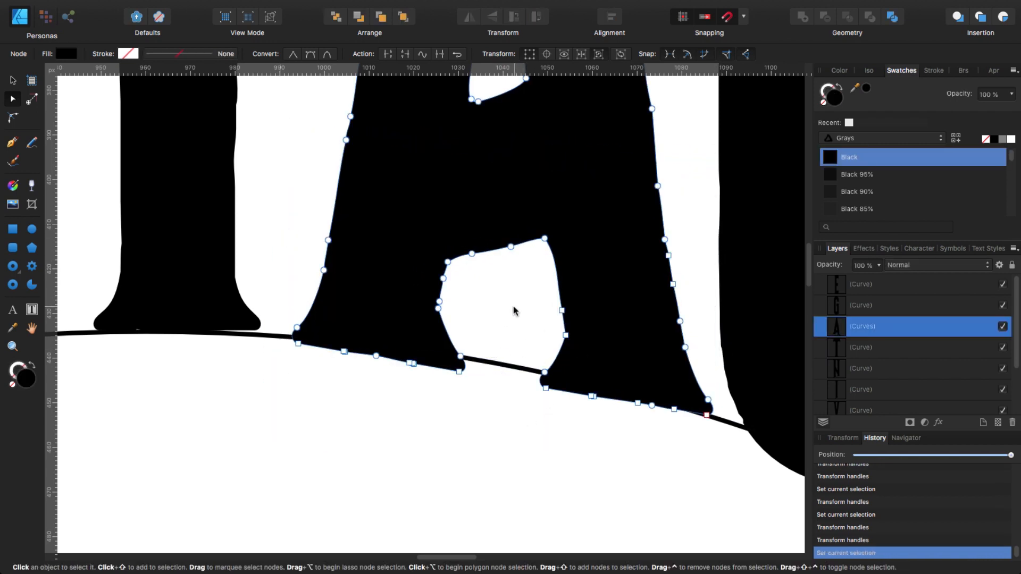
mouse_move(513, 308)
left_mouse_down()
mouse_move(710, 341)
mouse_move(501, 347)
mouse_move(533, 348)
left_mouse_up()
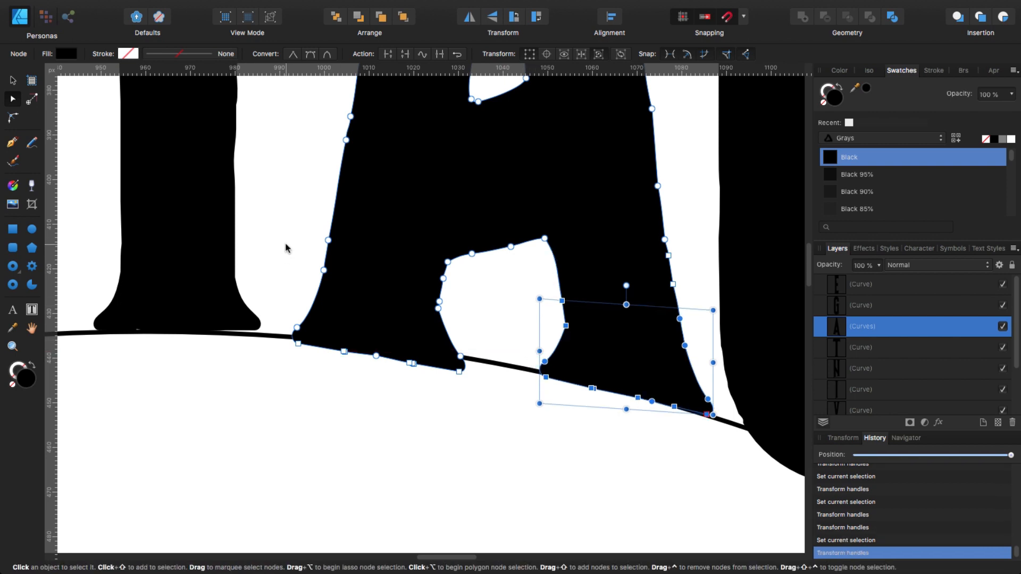
Try to shear only the foot nodes of the A's left leg toward the arch line.
left_click(289, 253)
left_click(342, 289)
left_click_drag(282, 229, 404, 430)
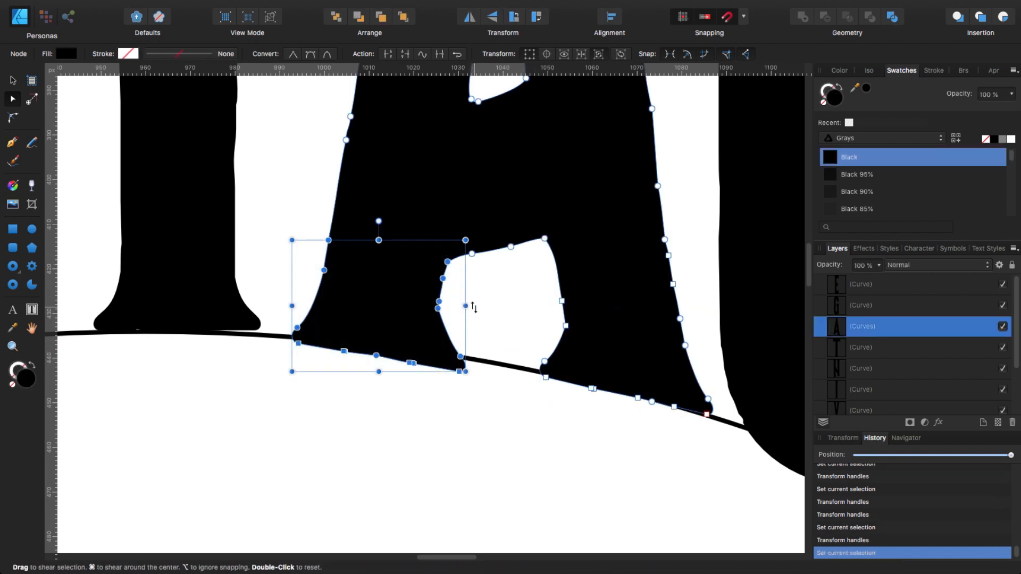
left_click_drag(467, 319, 467, 307)
left_click(435, 246)
key("super+z")
key("super+z")
Shear the nodes of the A's left leg and lower opening to match the slope of the arch.
left_click(290, 239)
left_click(348, 266)
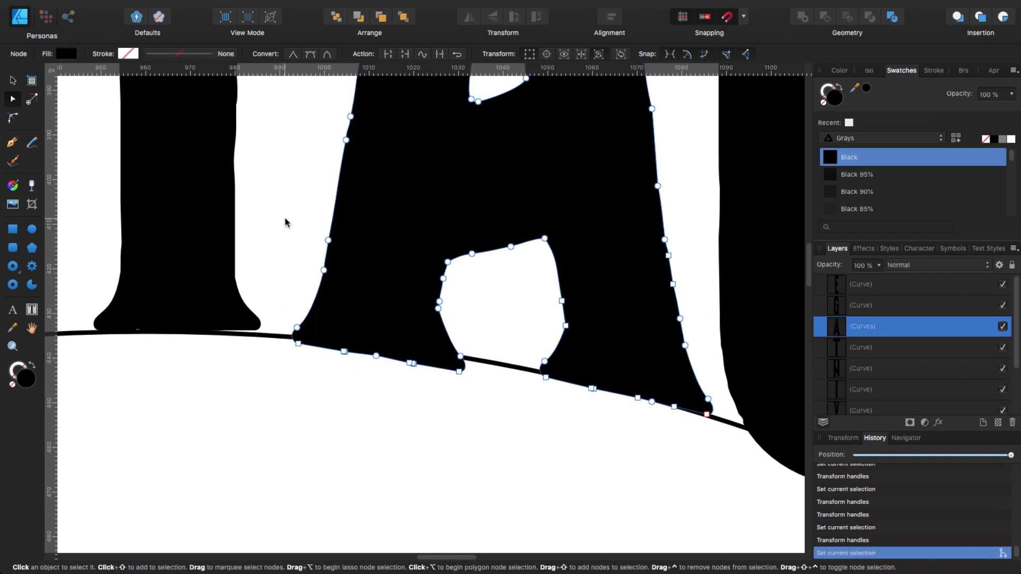
mouse_move(288, 223)
left_mouse_down()
mouse_move(506, 298)
mouse_move(278, 310)
mouse_move(282, 330)
left_mouse_up()
left_click_drag(548, 303, 548, 283)
left_click(505, 274)
Shear the top nodes of the A's lower opening so its upper edge runs level.
left_click(469, 228)
left_click_drag(468, 226, 466, 212)
left_click_drag(561, 234, 553, 266)
left_click(471, 398)
Try to shear the bottom nodes of the G's bowl so they follow the arch.
scroll(449, 387, "down", 5)
scroll(527, 406, "up", 5)
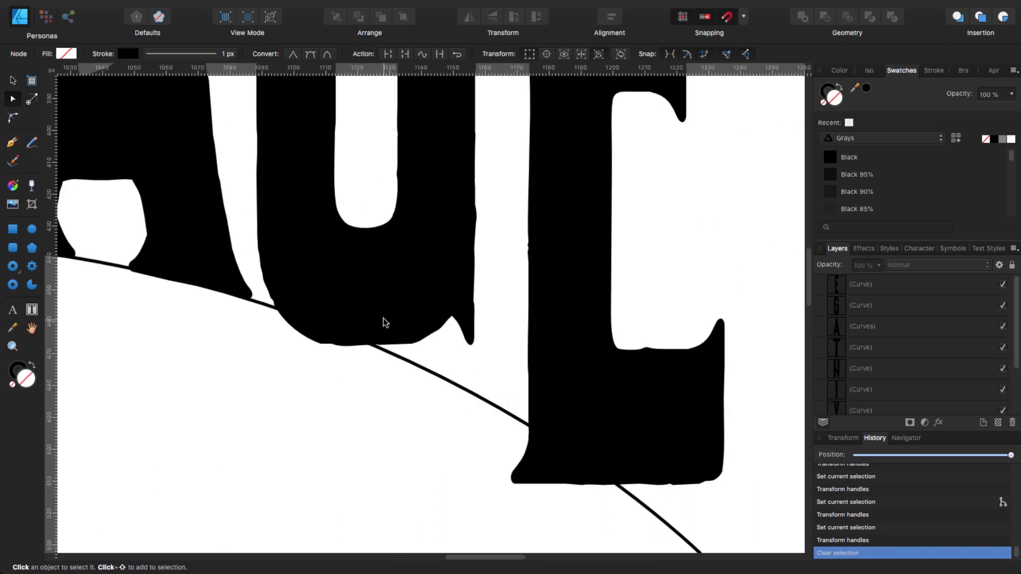
scroll(383, 372, "up", 2)
left_click(356, 319)
left_click_drag(303, 284, 269, 358)
left_click_drag(303, 310, 304, 288)
left_click_drag(534, 330, 534, 371)
left_click_drag(300, 307, 306, 288)
left_click(353, 429)
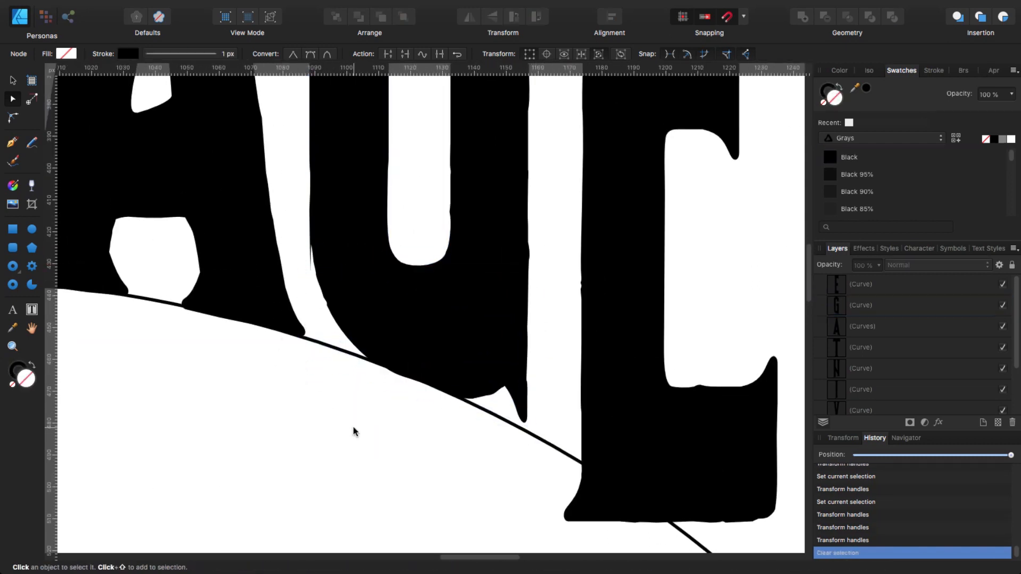
Undo the shearing of the G's bottom nodes.
key("super+z")
key("super+z")
left_click(286, 390)
key("super+z")
key("super+z")
key("super+z")
Shear the G's lower nodes, including the bottom of its inner opening, so the bowl follows the arch.
left_click(304, 234)
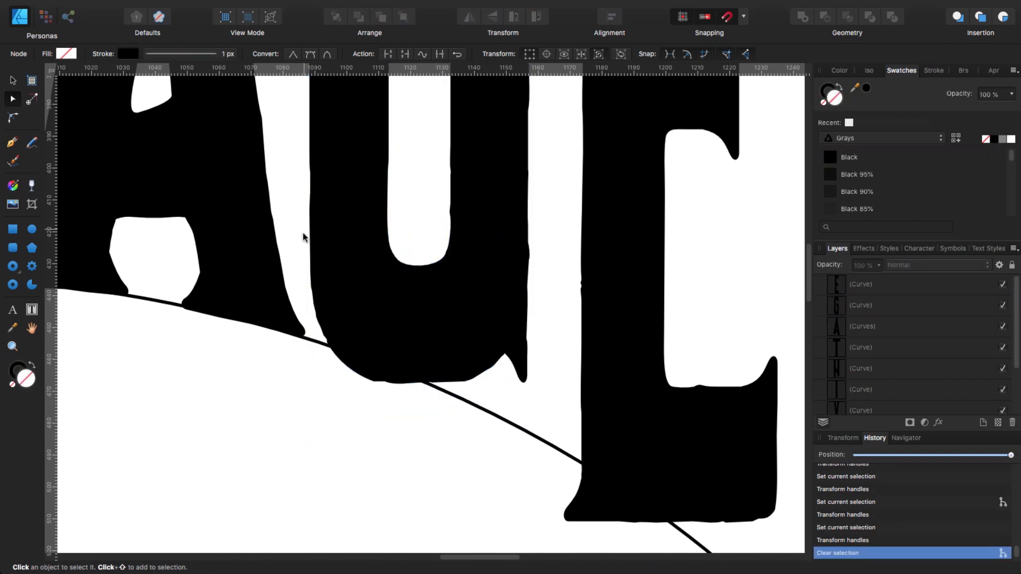
left_click(313, 288)
mouse_move(293, 234)
left_mouse_down()
mouse_move(475, 223)
mouse_move(290, 373)
left_mouse_up()
left_click_drag(534, 306, 535, 348)
left_click_drag(310, 305, 306, 251)
left_click(471, 432)
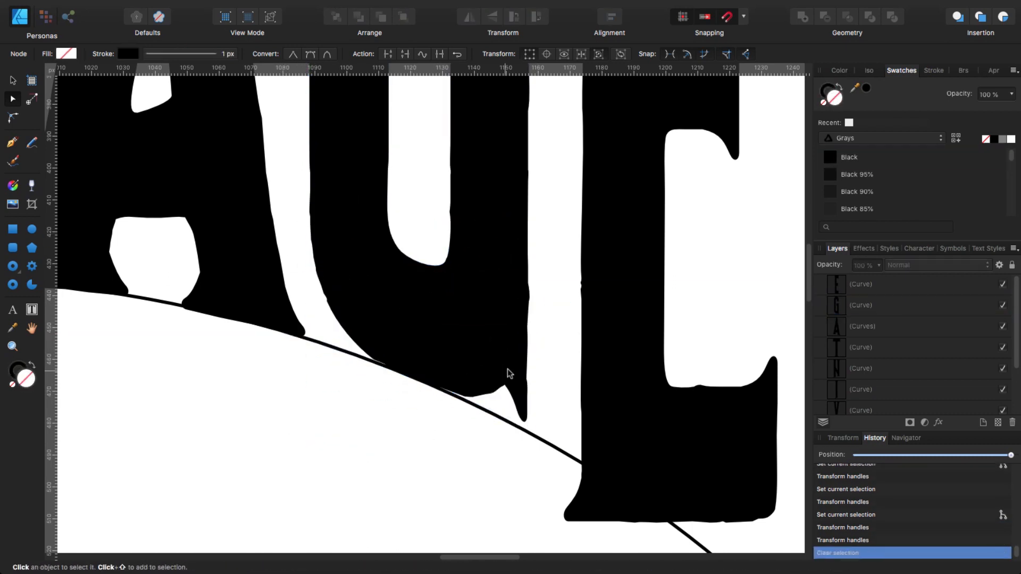
Shear the nodes of the G's lower spur to bring its tip closer to the arch line.
left_click(507, 369)
left_click_drag(550, 280, 556, 387)
left_click_drag(534, 340, 343, 304)
left_click(427, 470)
Shear the lower nodes of the E so its bottom arm slants down along the end of the arch.
key("super+minus")
key("super+minus")
key("super+plus")
left_click(349, 304)
left_click_drag(331, 192, 567, 415)
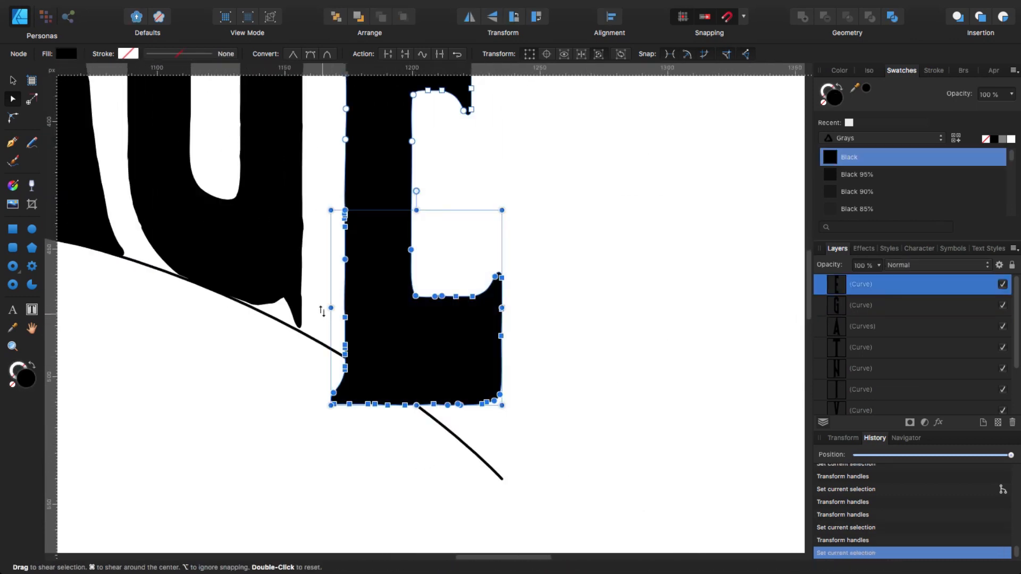
left_click_drag(503, 321, 513, 389)
left_click_drag(329, 259, 322, 247)
left_click(321, 299)
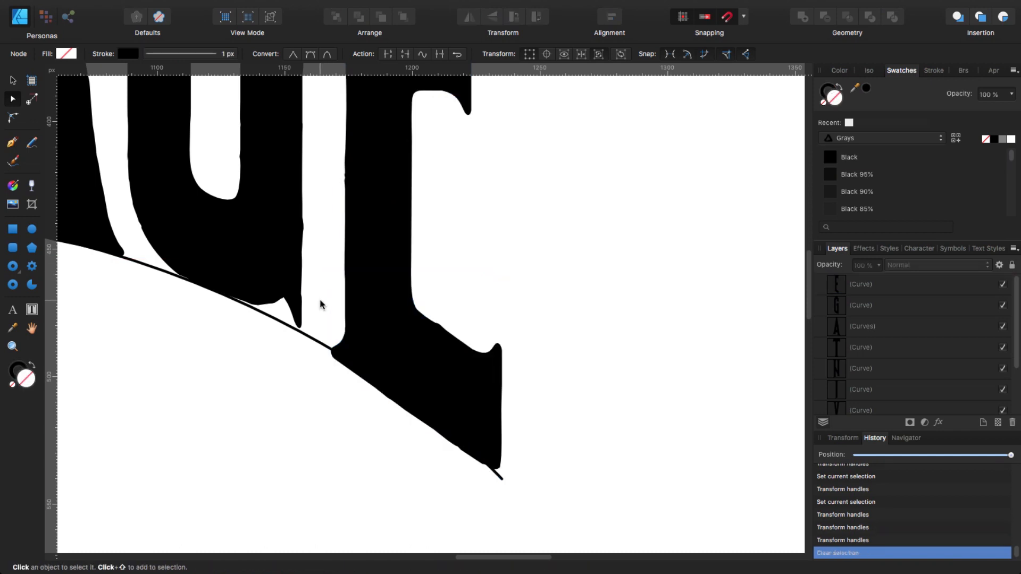
Fine-tune the sheared foot nodes of the E against the arch line.
key("super+z")
left_click_drag(320, 318, 445, 345)
left_click(571, 261)
Set the stroke width of the arched guide curve to 5 px.
key("super+minus")
key("super+minus")
key("super+minus")
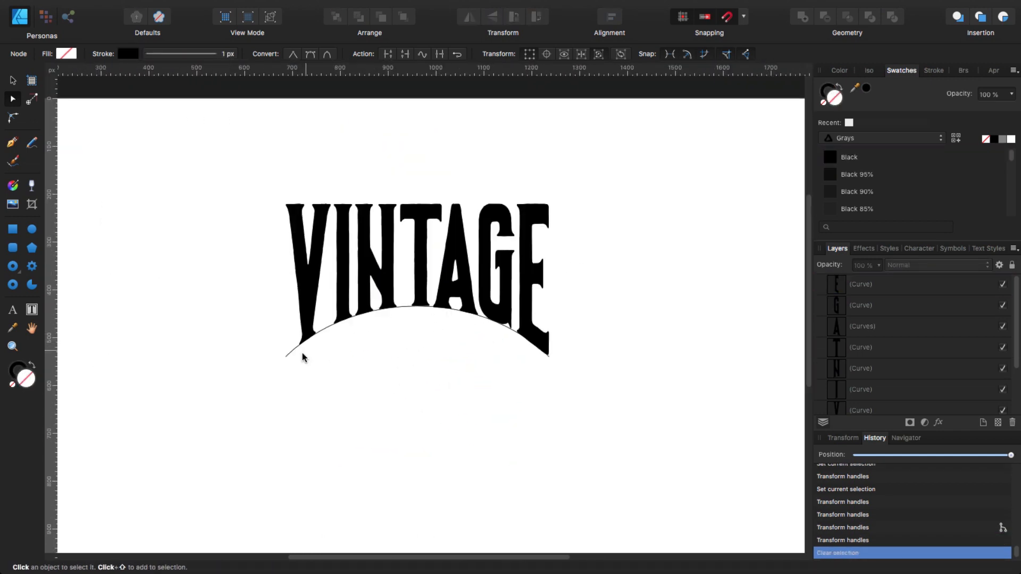
scroll(488, 327, "up", 5)
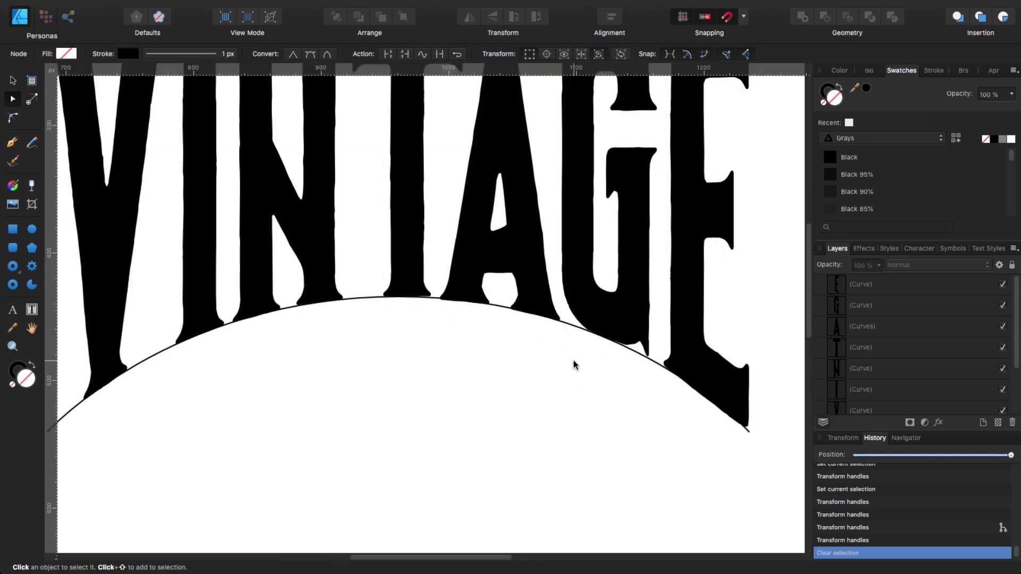
scroll(564, 365, "right", 5)
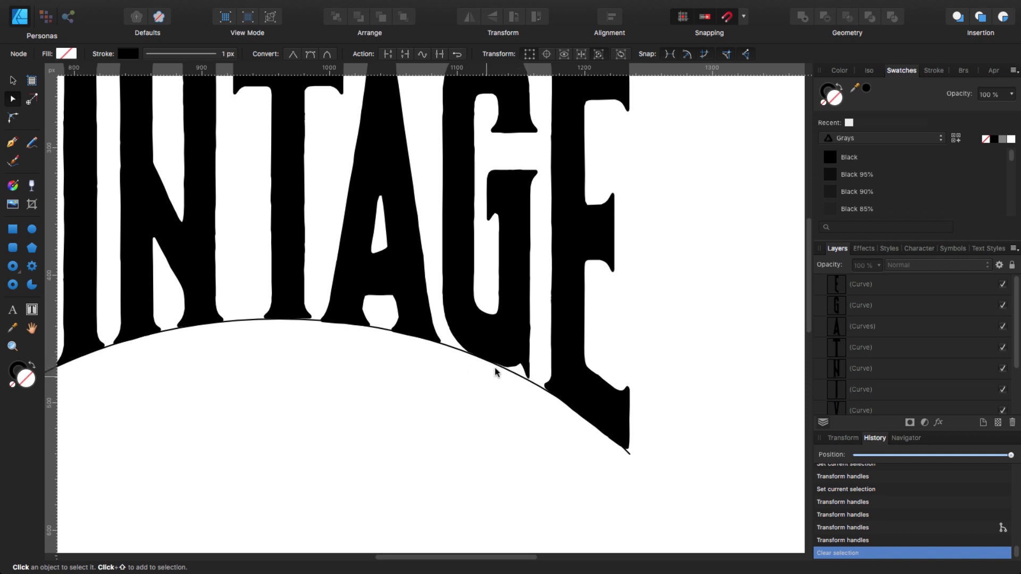
scroll(522, 404, "left", 5)
scroll(522, 404, "down", 3)
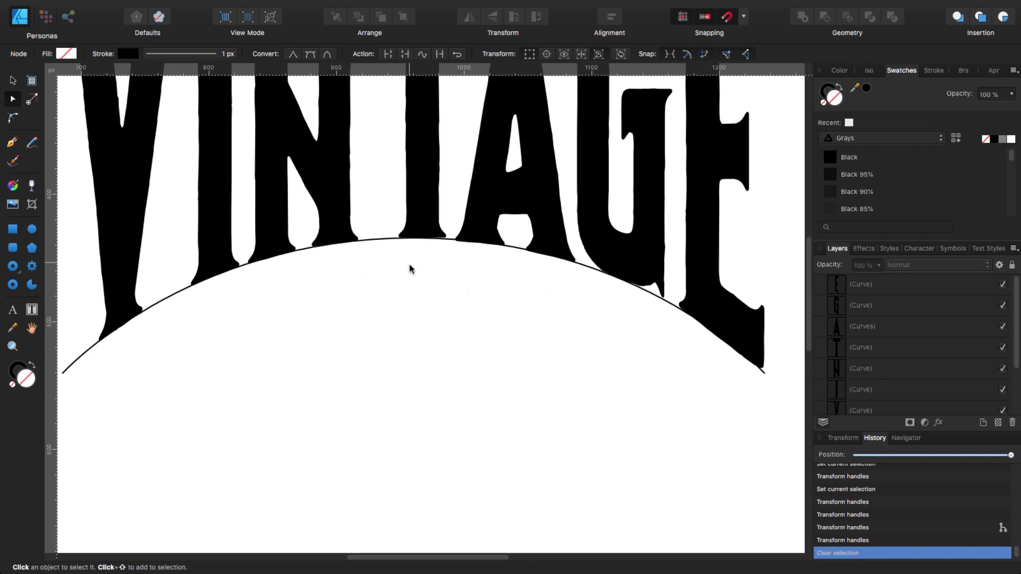
left_click(380, 245)
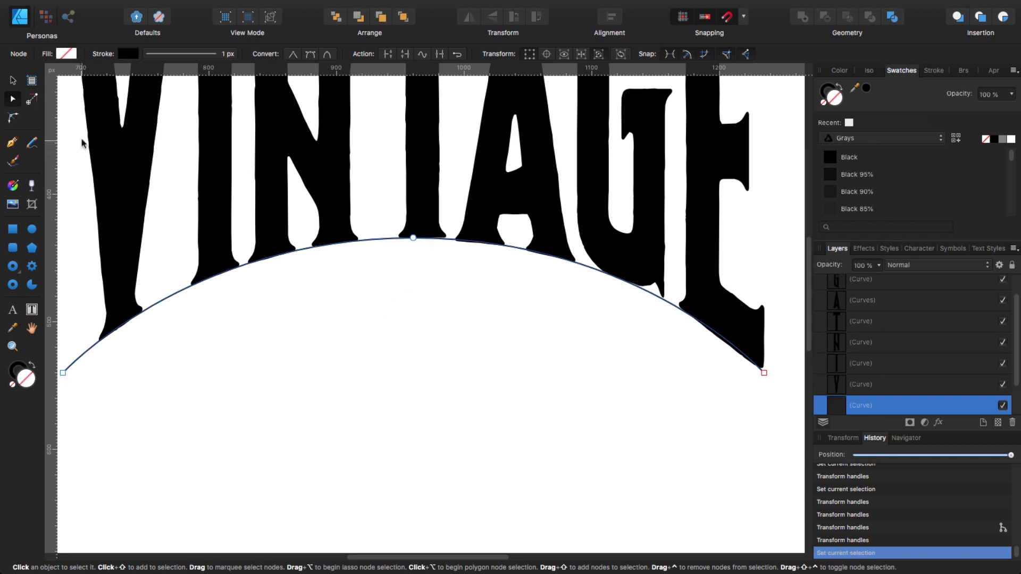
left_click(187, 54)
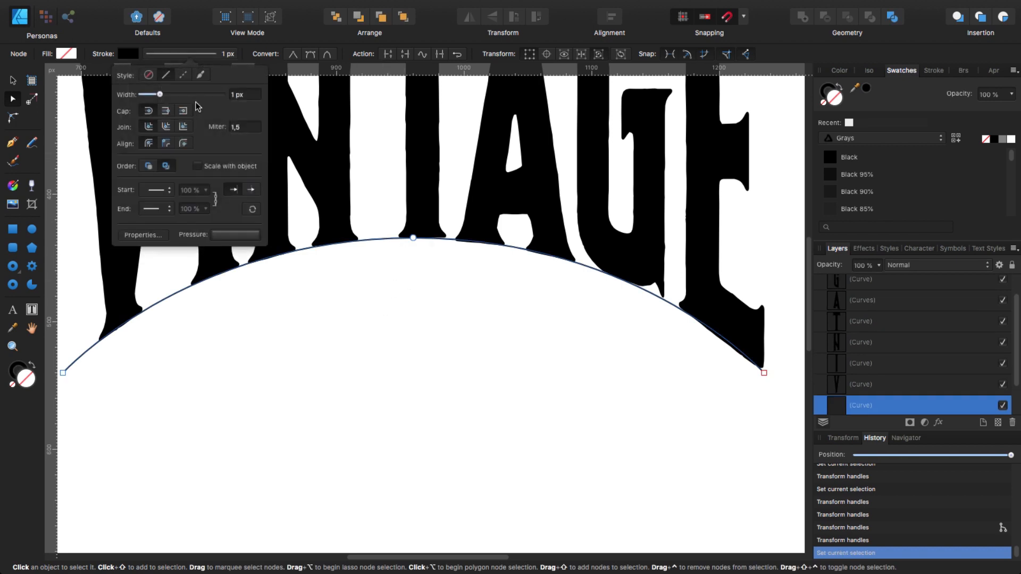
left_click(256, 95)
type("5")
key("Return")
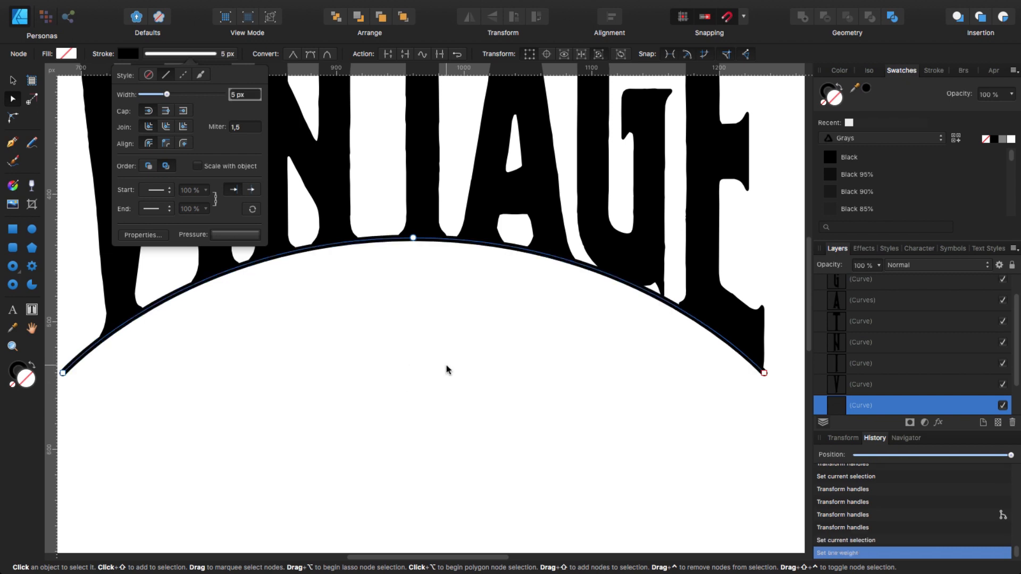
Shorten the G slightly by raising its bottom edge so the spur stays within the thick arch line.
left_click(641, 267)
left_click(633, 270)
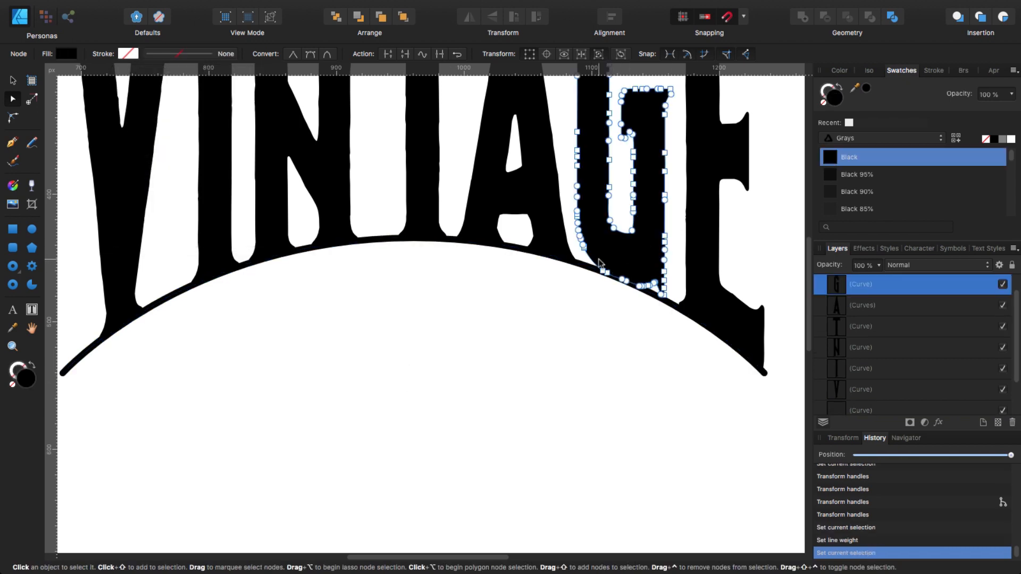
key("v")
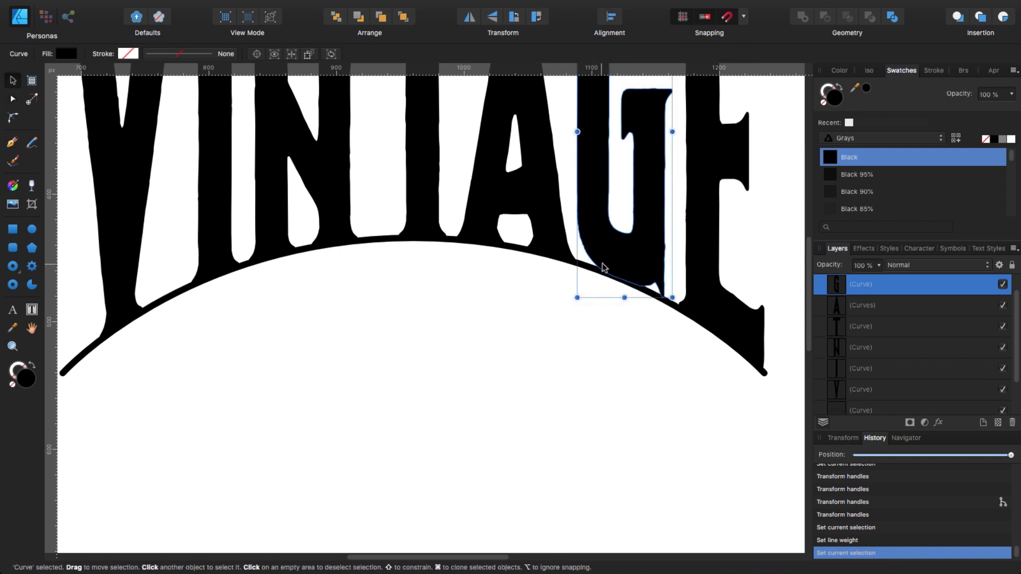
left_click_drag(626, 297, 625, 293)
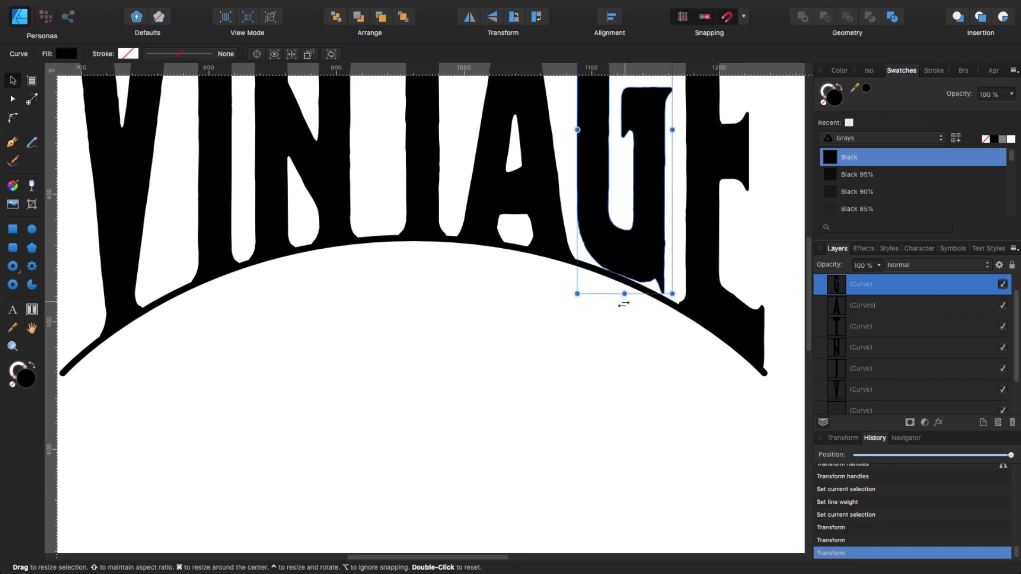
left_click(609, 339)
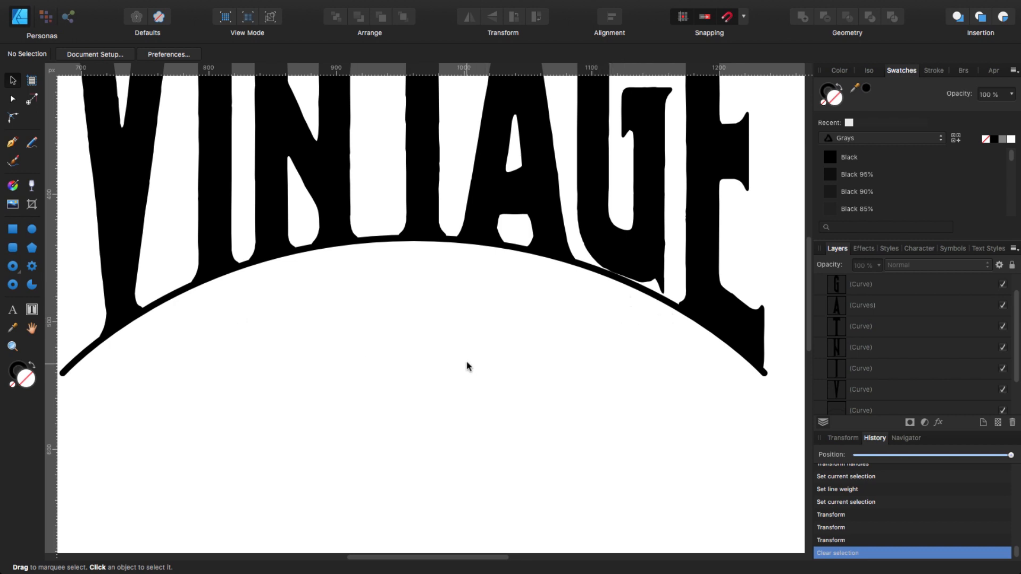
Merge all seven letters of VINTAGE into one shape with the Add operation.
key("super+0")
left_click_drag(247, 146, 594, 332)
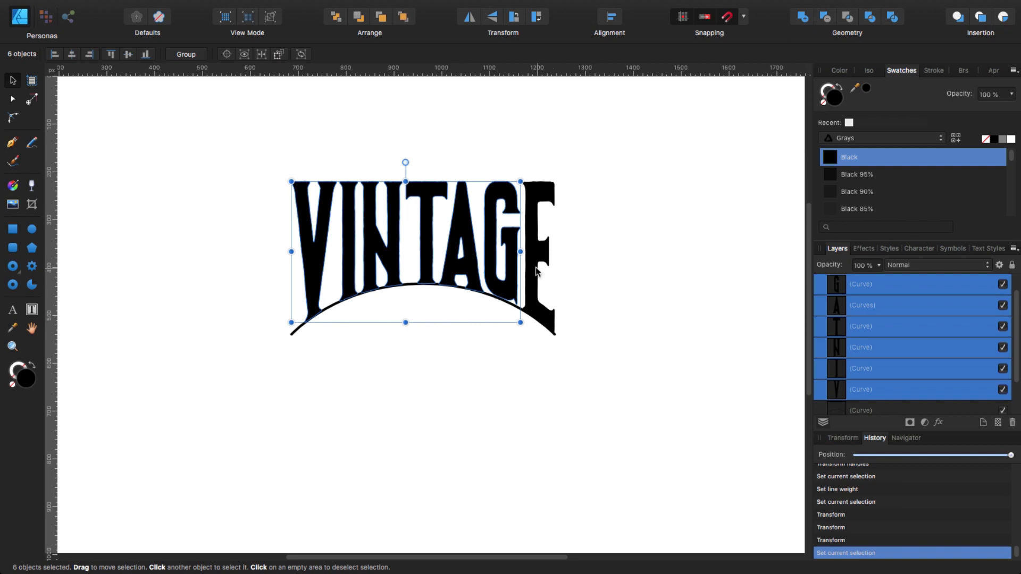
left_click(536, 271, "shift")
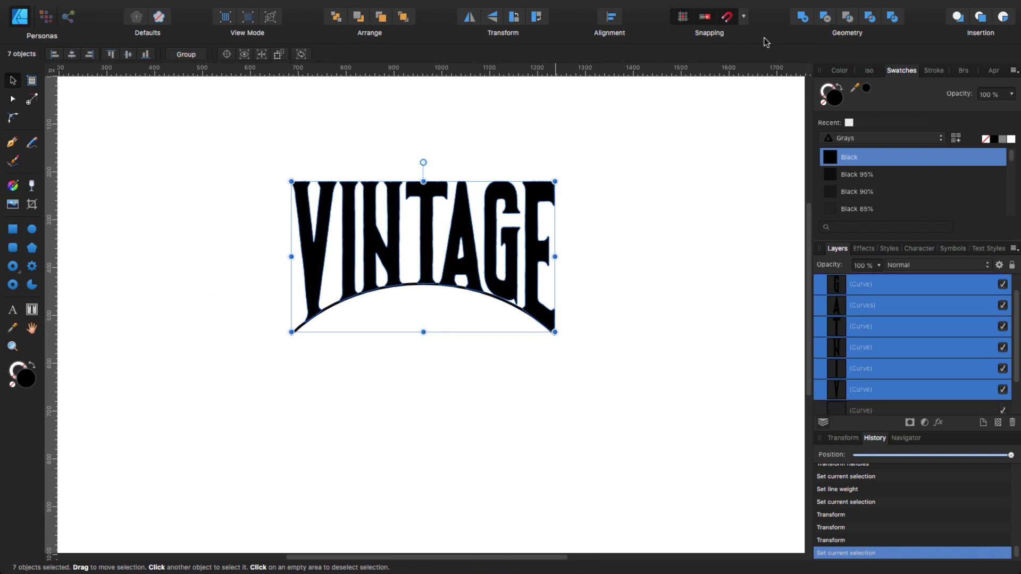
left_click(801, 18)
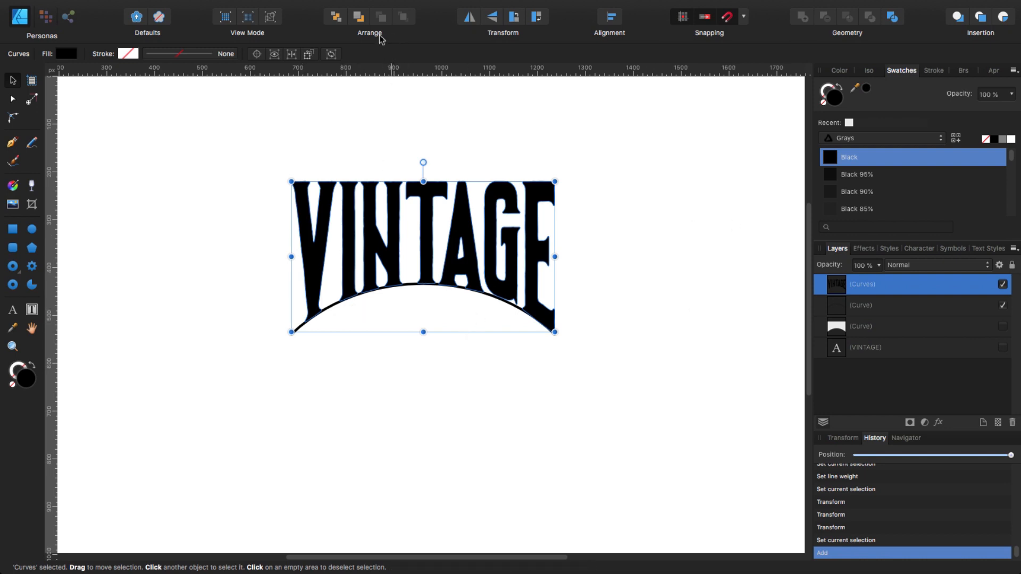
Send the merged lettering to the back and subtract the arch line from it to trim the feet.
left_click(336, 17)
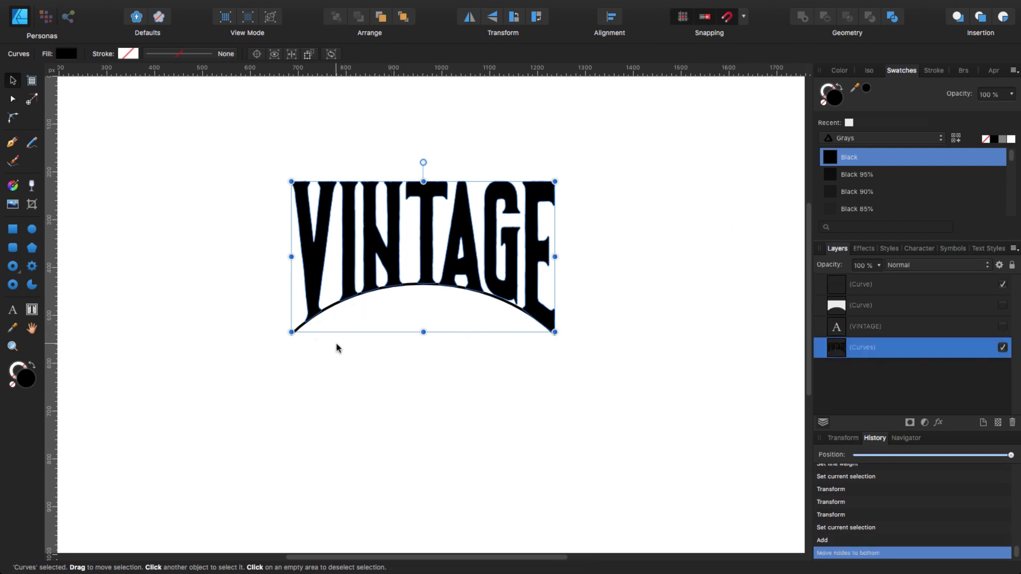
left_click_drag(203, 128, 663, 435)
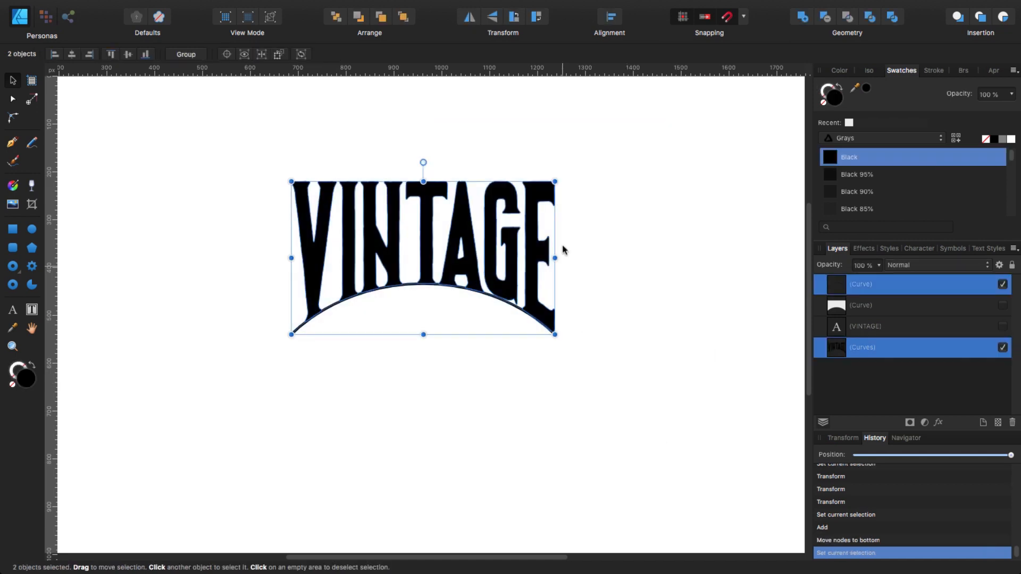
left_click(827, 19)
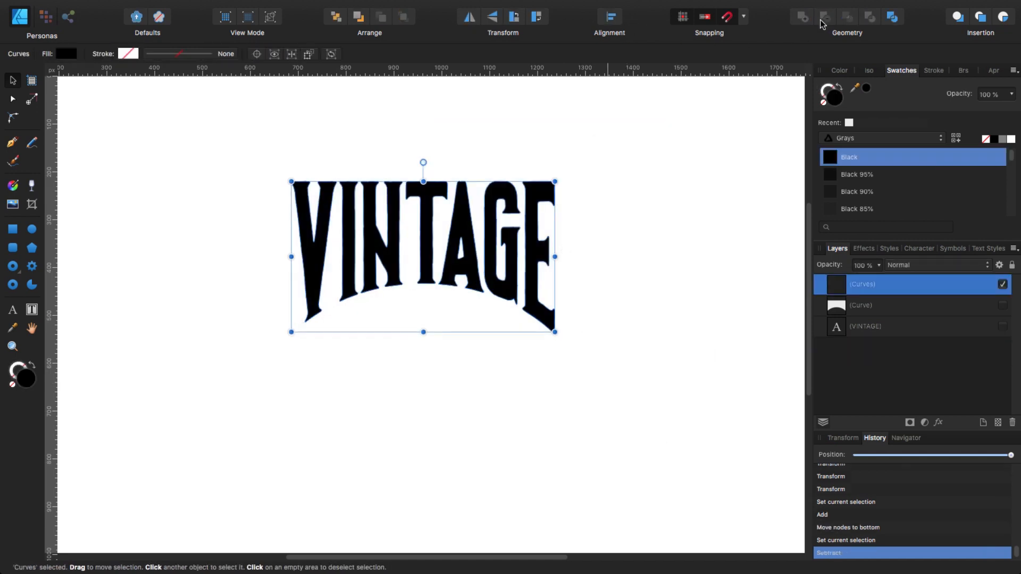
left_click(603, 301)
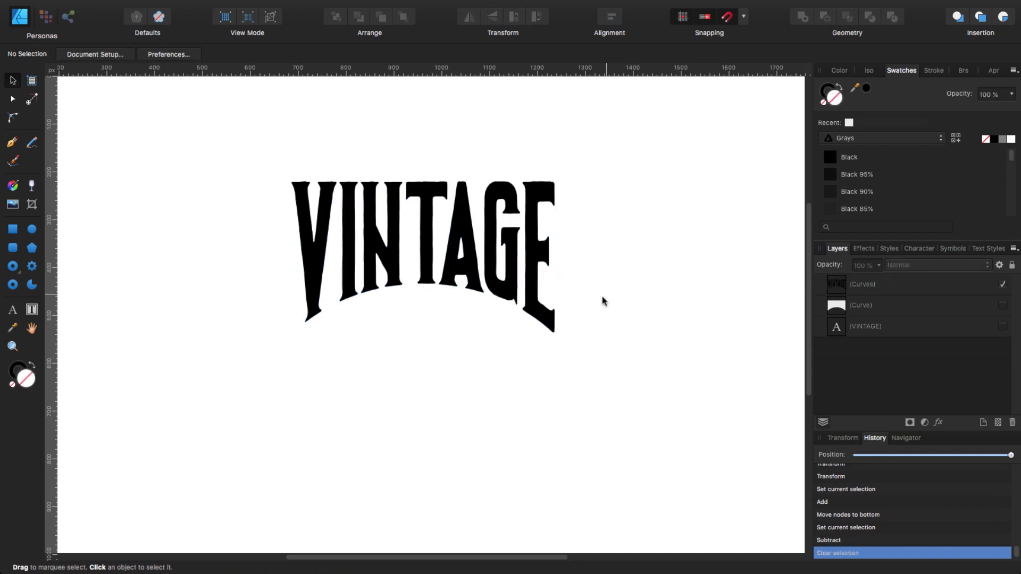
Show the light grey arched shape behind the lettering, enlarge it about its center, and stretch its lower edge below the letters.
left_click(526, 283)
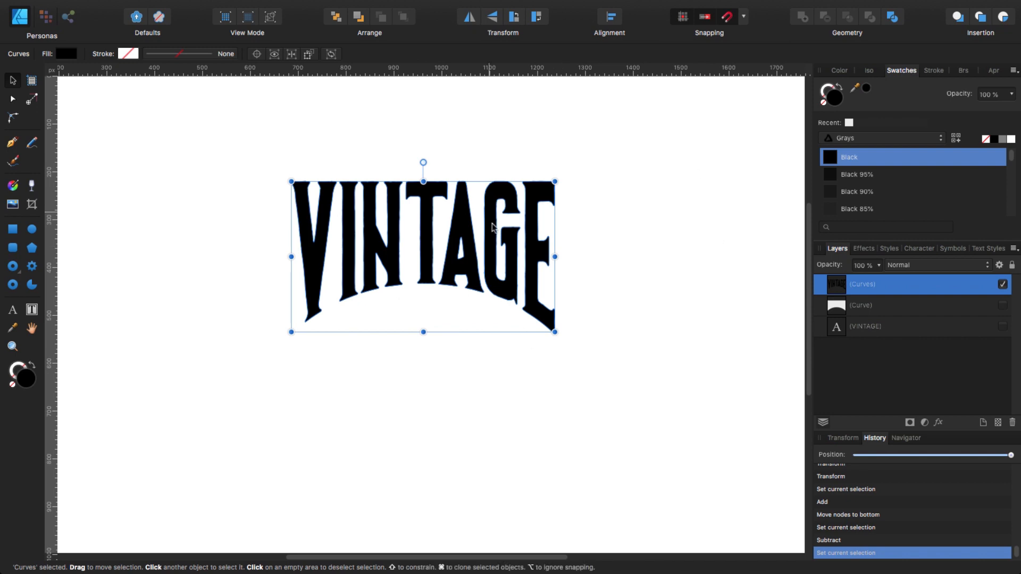
left_click(1004, 305)
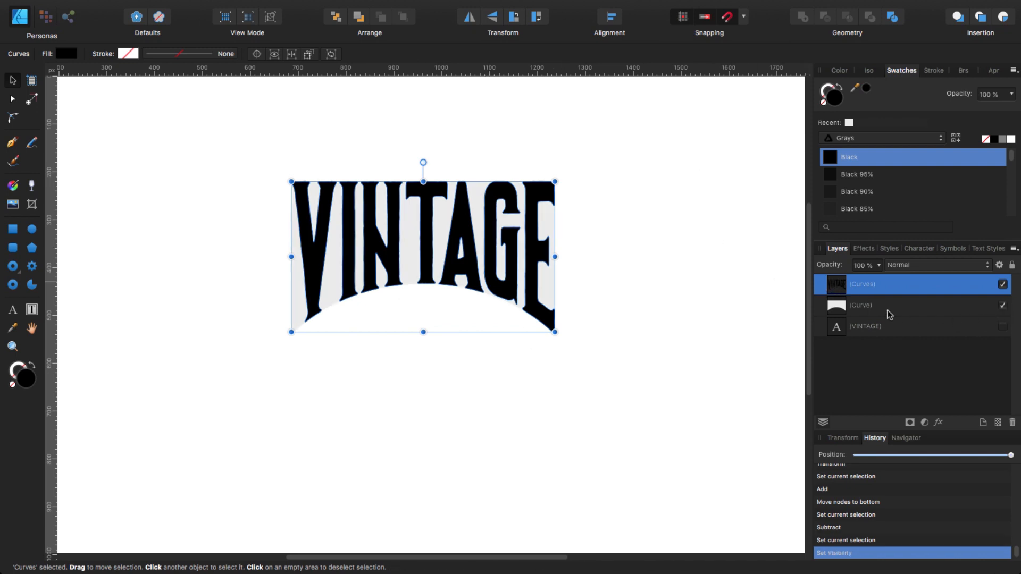
left_click(868, 307)
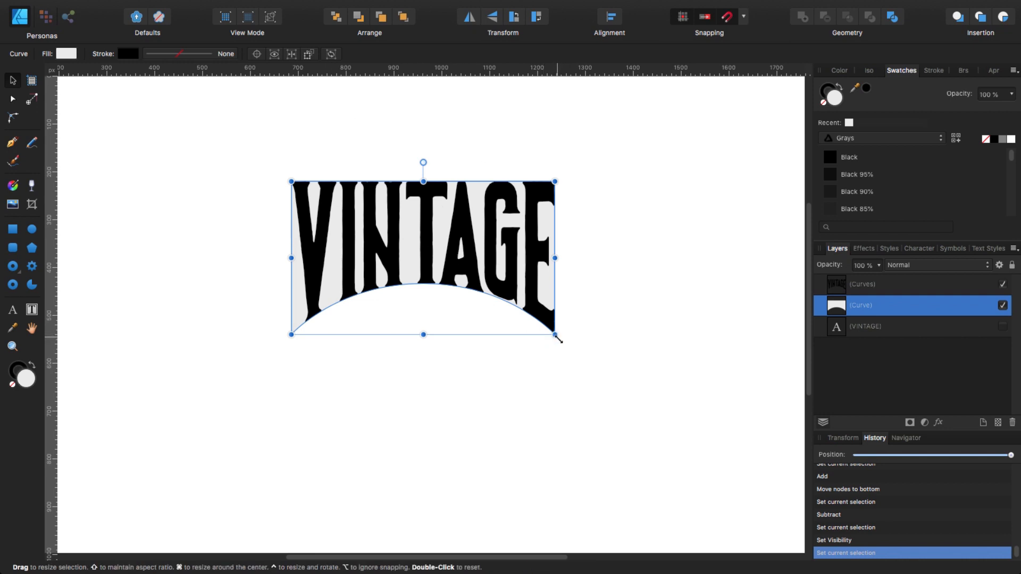
left_click_drag(557, 337, 558, 337)
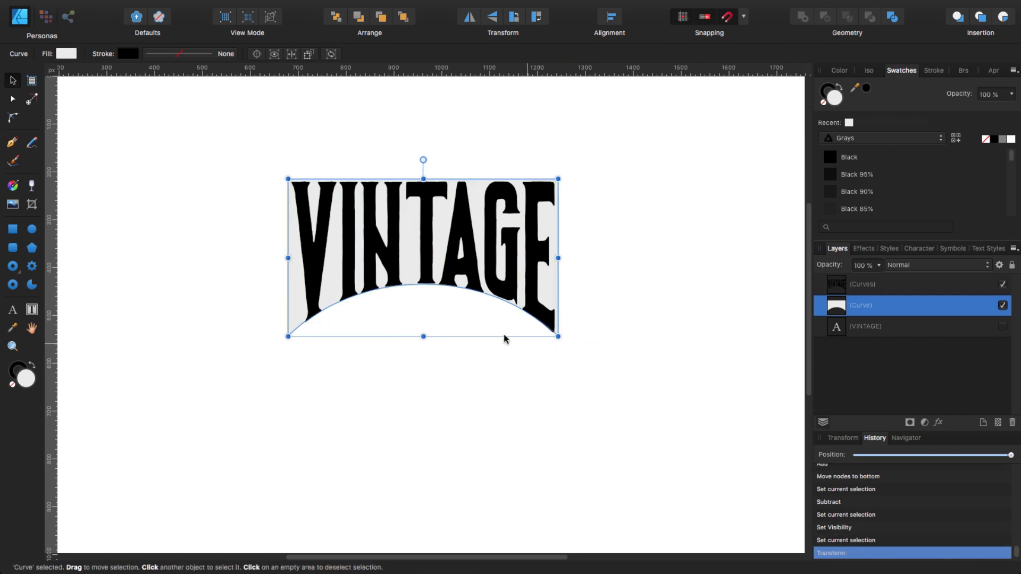
mouse_move(425, 341)
left_mouse_down()
mouse_move(425, 386)
mouse_move(430, 346)
left_mouse_up()
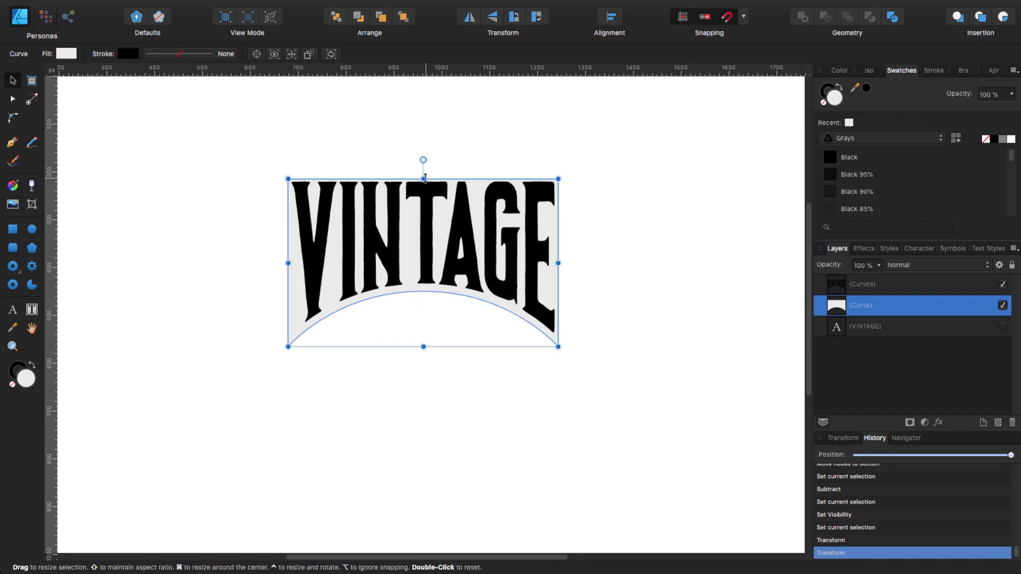
Extend the light grey backing slightly above the lettering and widen it evenly on both sides.
left_click_drag(425, 175, 425, 170)
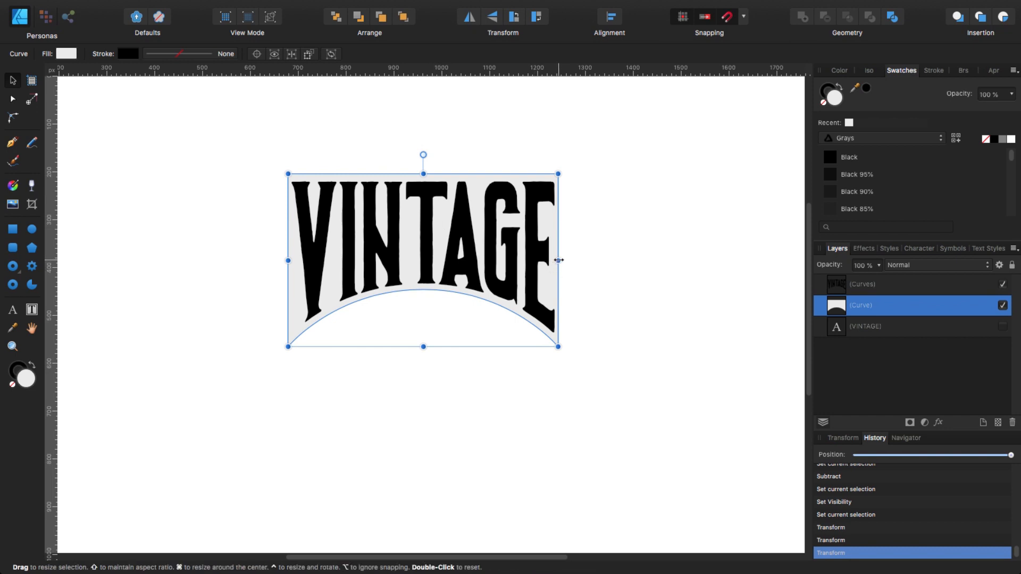
left_click_drag(560, 260, 565, 261)
left_click(481, 434)
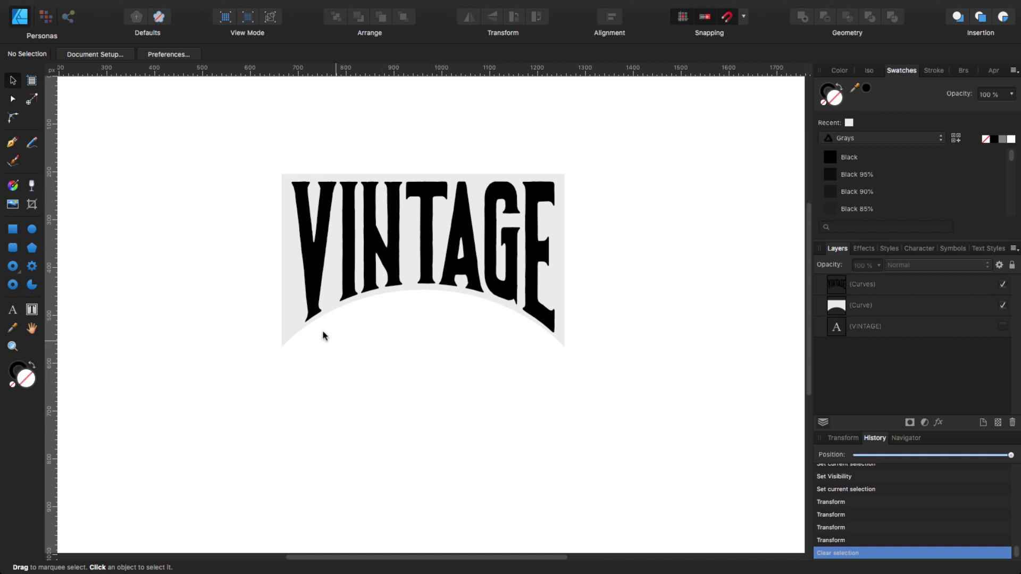
left_click(294, 325)
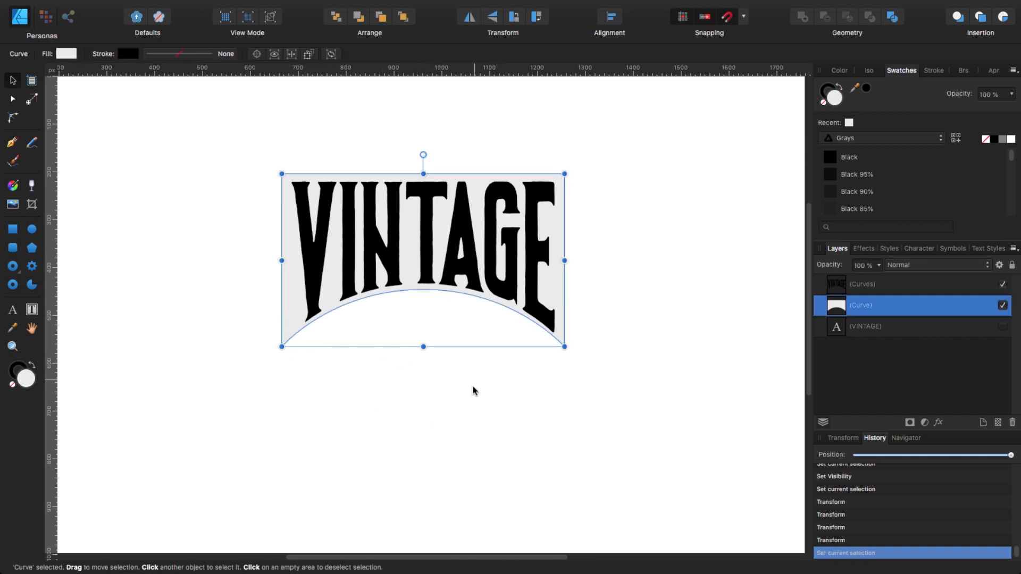
left_click(440, 399)
Group the VINTAGE lettering with its grey backing and move the group slightly down.
left_click_drag(223, 110, 637, 416)
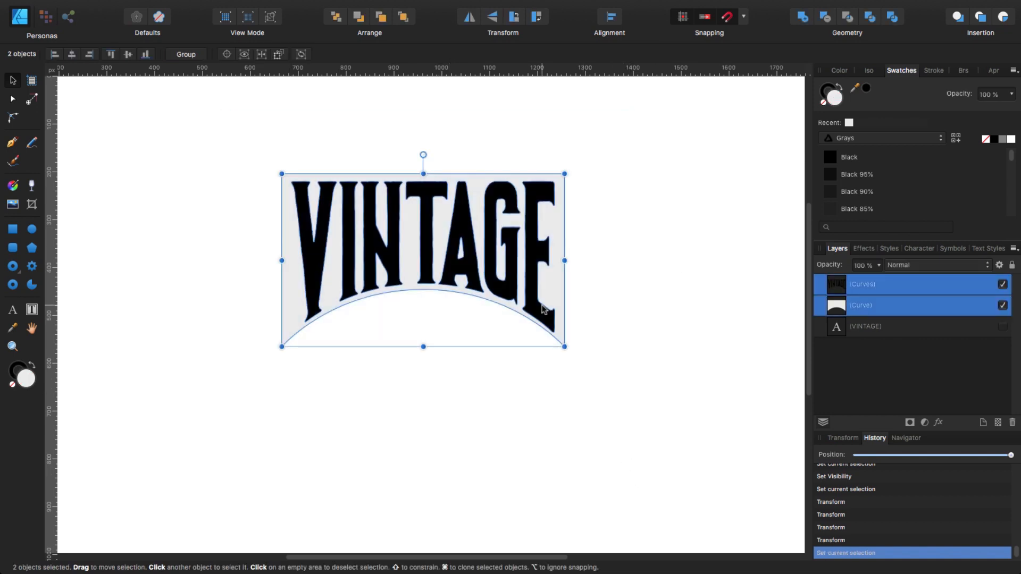
key("super+g")
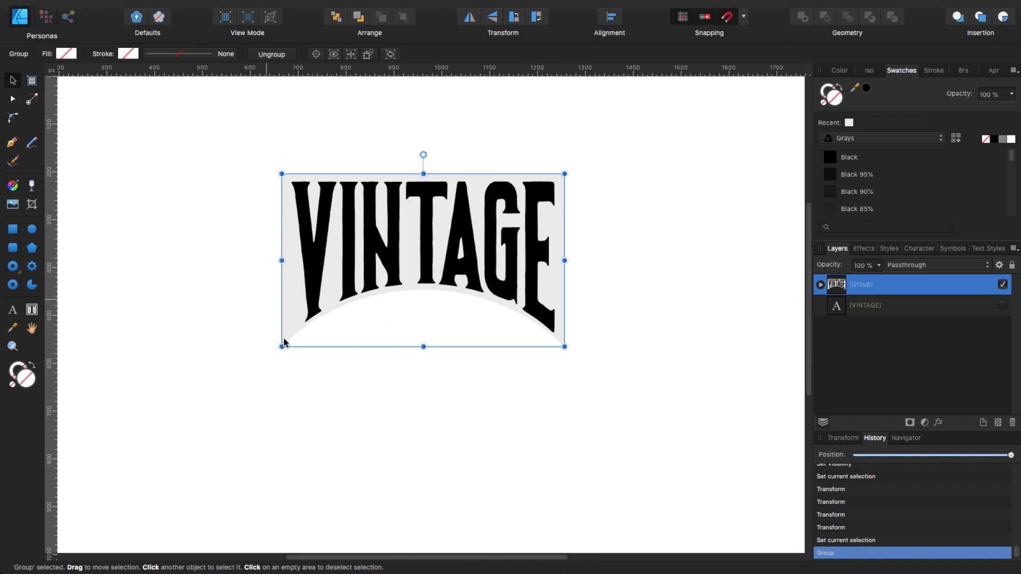
left_click(408, 396)
left_click_drag(406, 255, 418, 256)
left_click(419, 406)
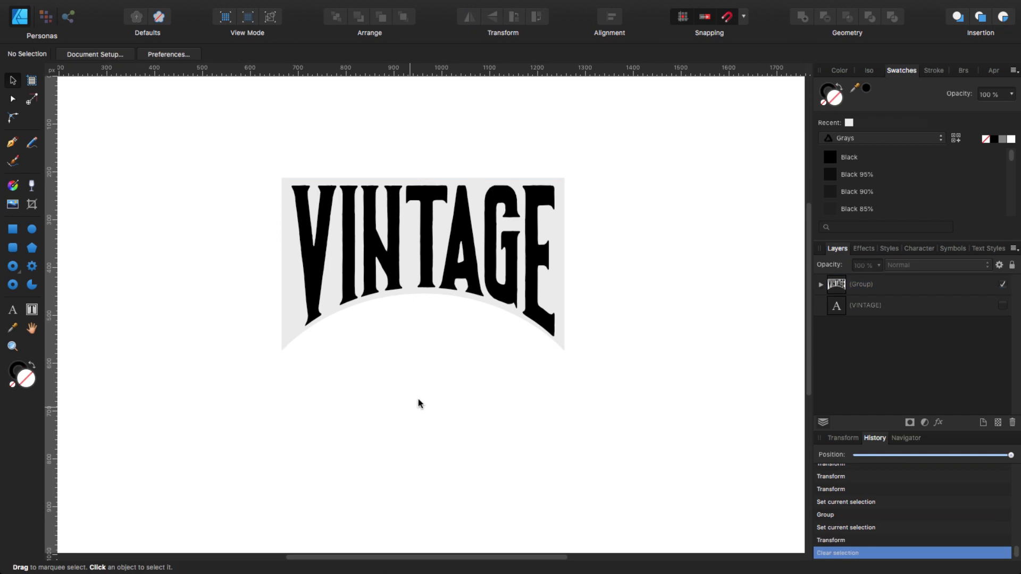
Draw an unfilled circle about 720 px in diameter, centered on the lettering group and enclosing it.
left_click(32, 229)
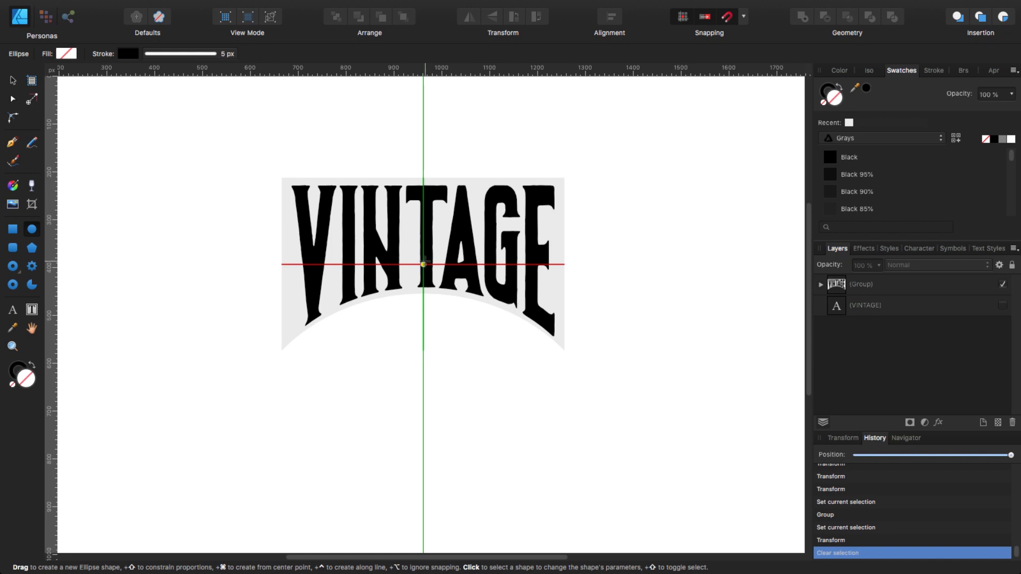
left_click_drag(423, 264, 423, 264)
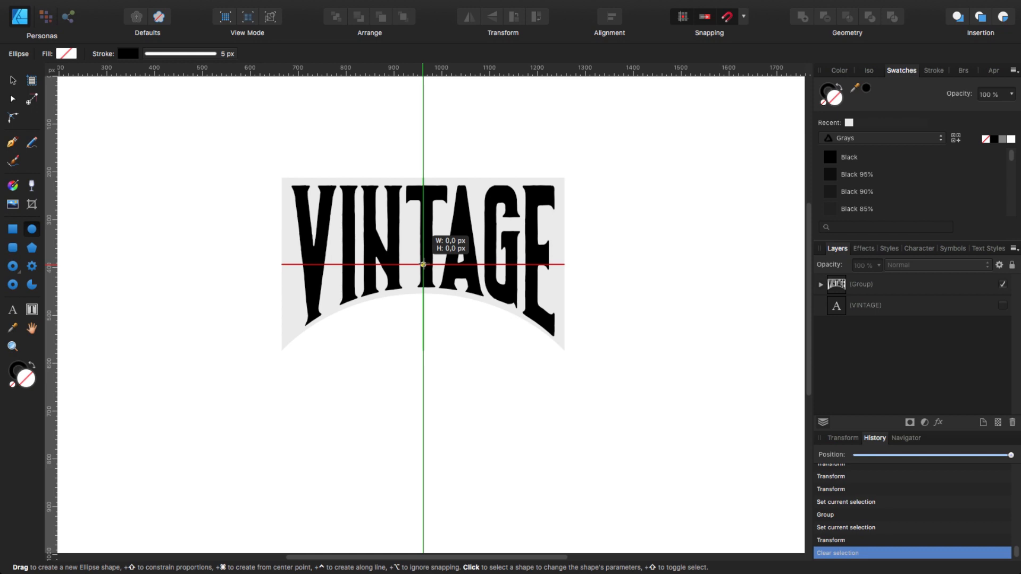
left_click_drag(424, 265, 621, 411)
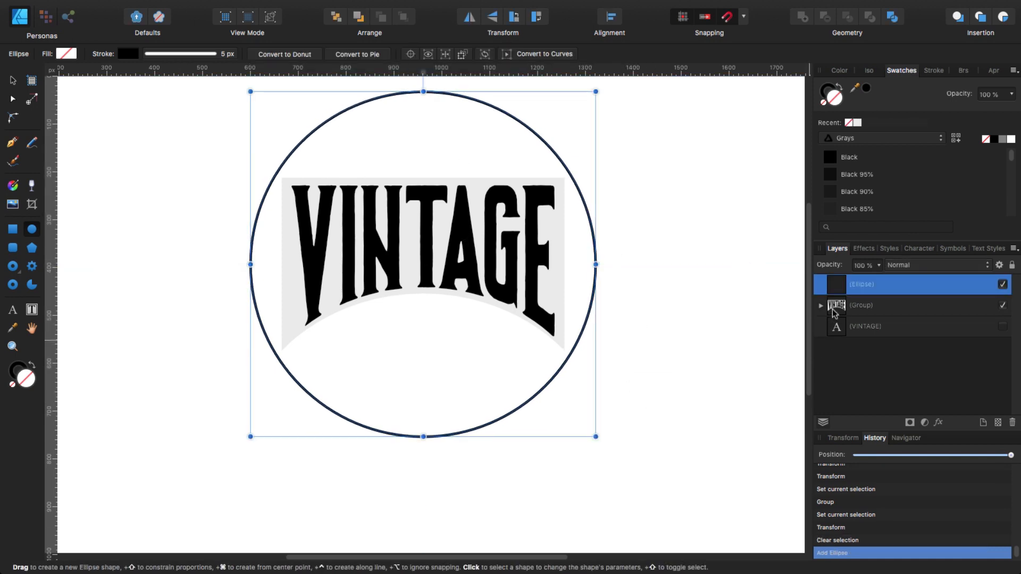
left_click(12, 80)
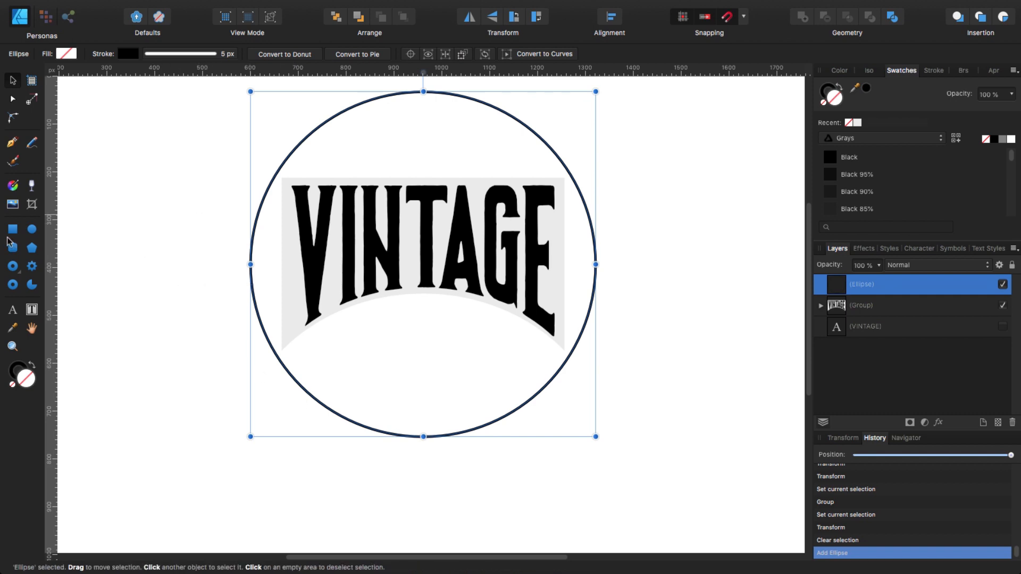
Place a rectangle about 165 by 100 px across the circle's left edge, touching the grey backing.
left_click(13, 229)
left_click_drag(133, 231, 215, 265)
key("v")
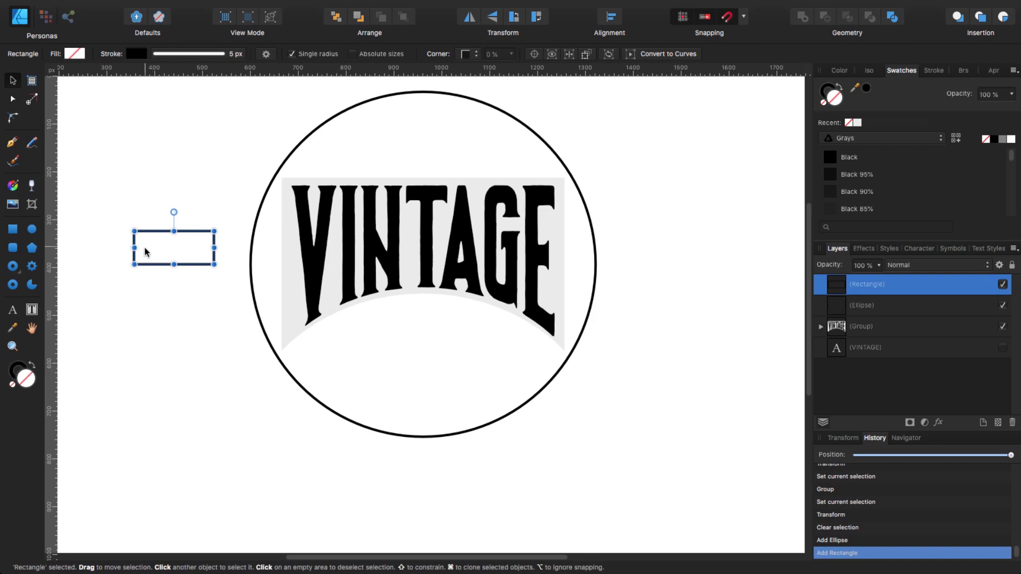
left_click_drag(144, 255, 242, 287)
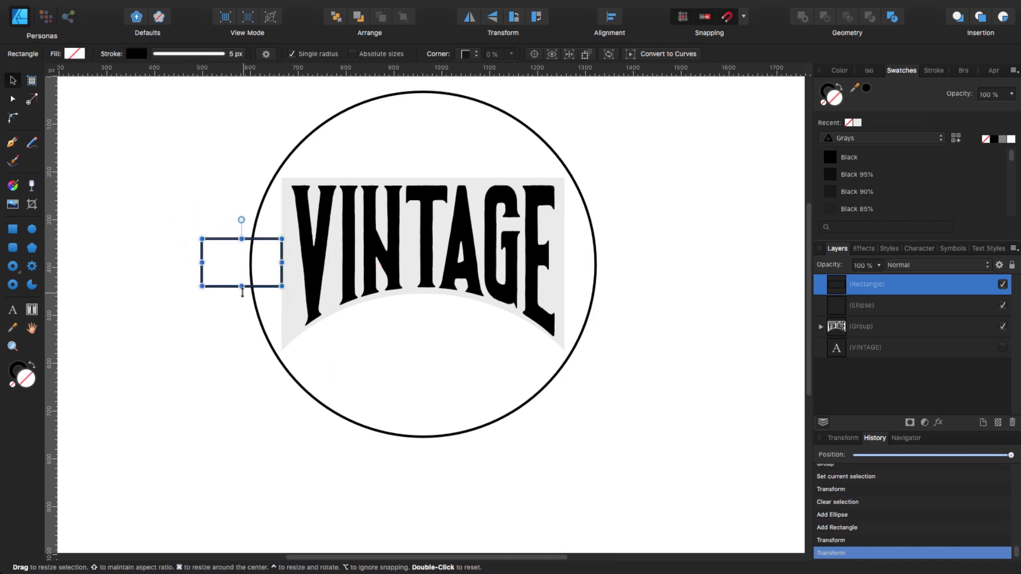
Set the rectangle's stroke width to 1 px.
left_click(192, 54)
left_click(244, 96)
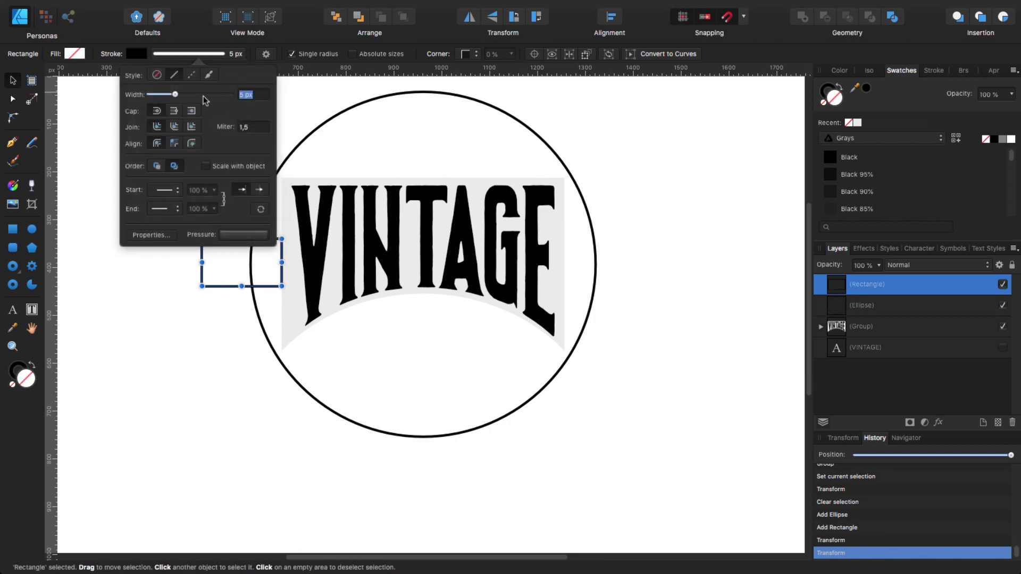
type("1")
key("Return")
left_click(246, 436)
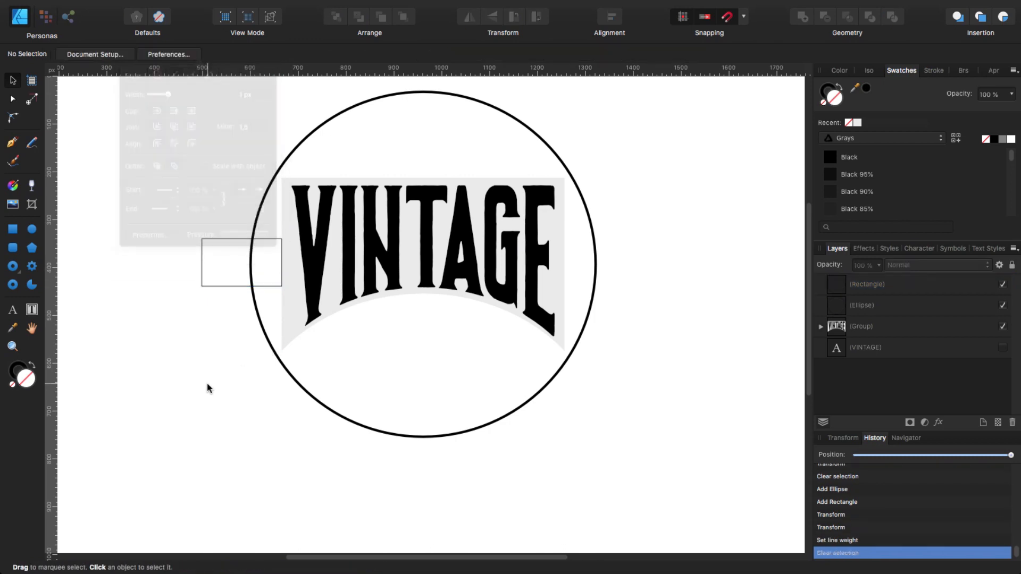
Stretch the rectangle's right side to the V and pull its left side in slightly, making it about 180 px wide.
left_click(237, 286)
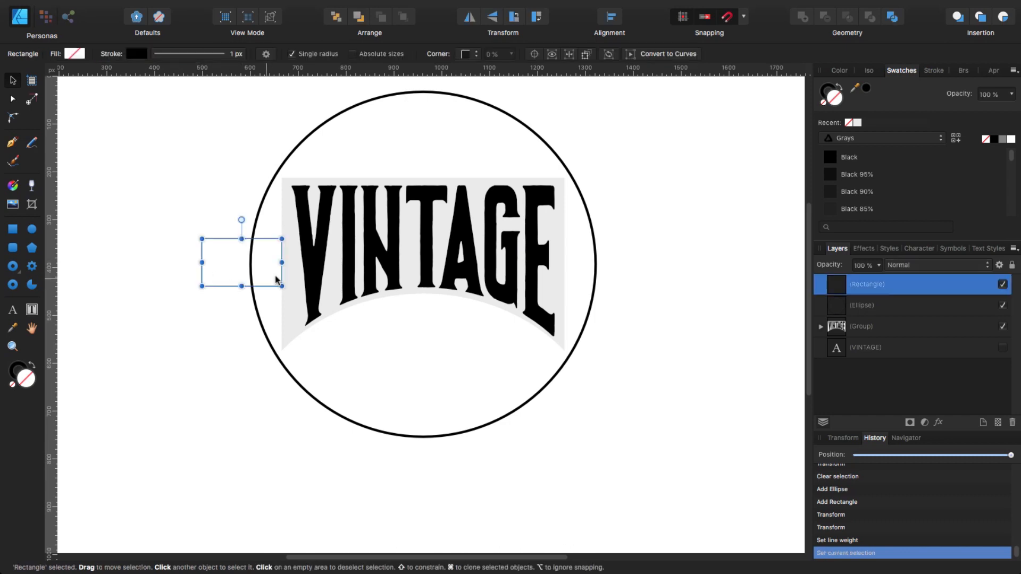
left_click_drag(281, 262, 300, 262)
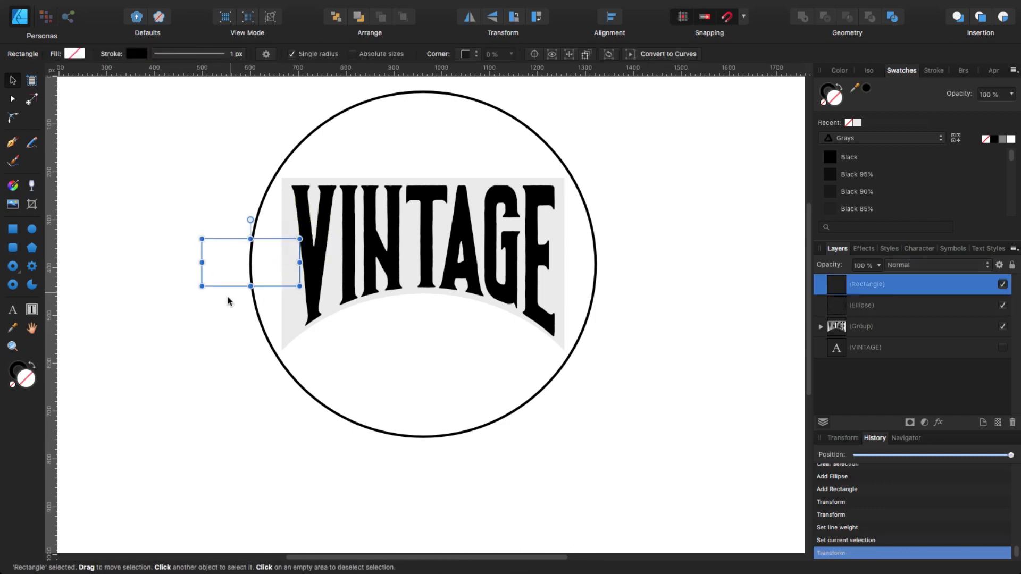
left_click_drag(202, 262, 213, 267)
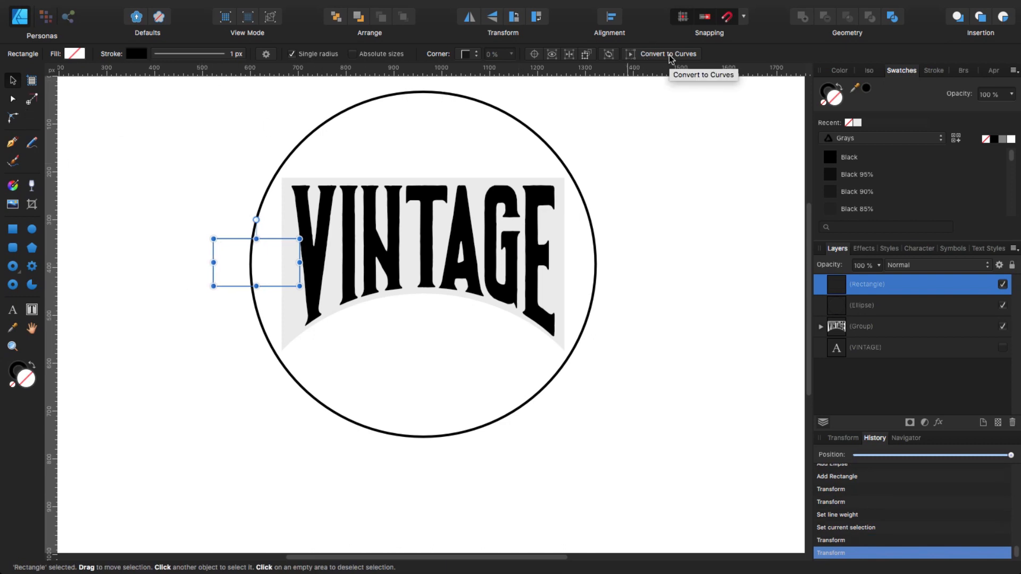
Convert the rectangle to curves and insert a node near the middle of its left edge.
left_click(670, 54)
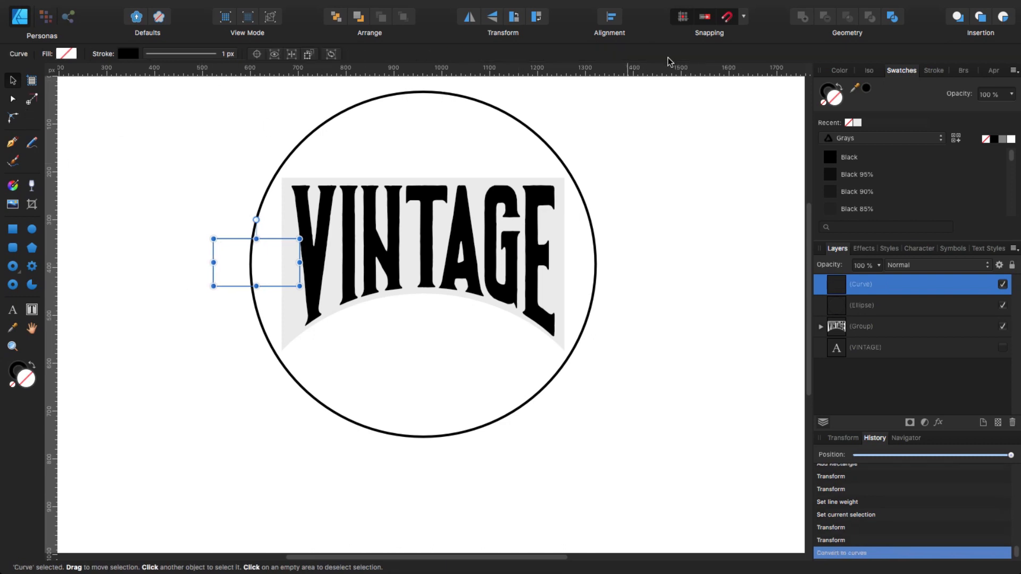
left_click(14, 101)
left_click_drag(214, 260, 214, 264)
Space the three nodes on the rectangle's left edge evenly in the vertical direction.
left_click_drag(194, 223, 223, 319)
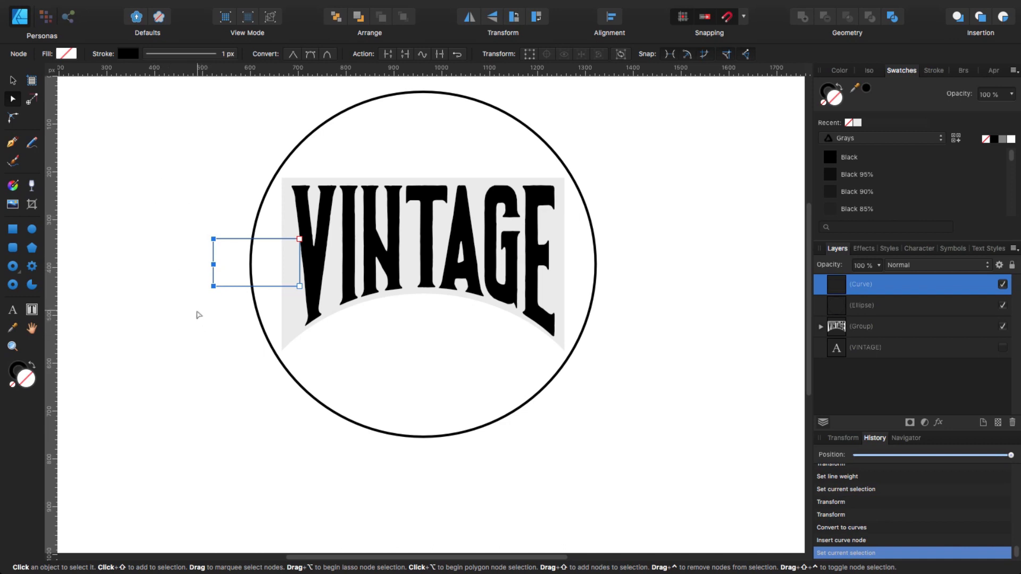
left_click(612, 16)
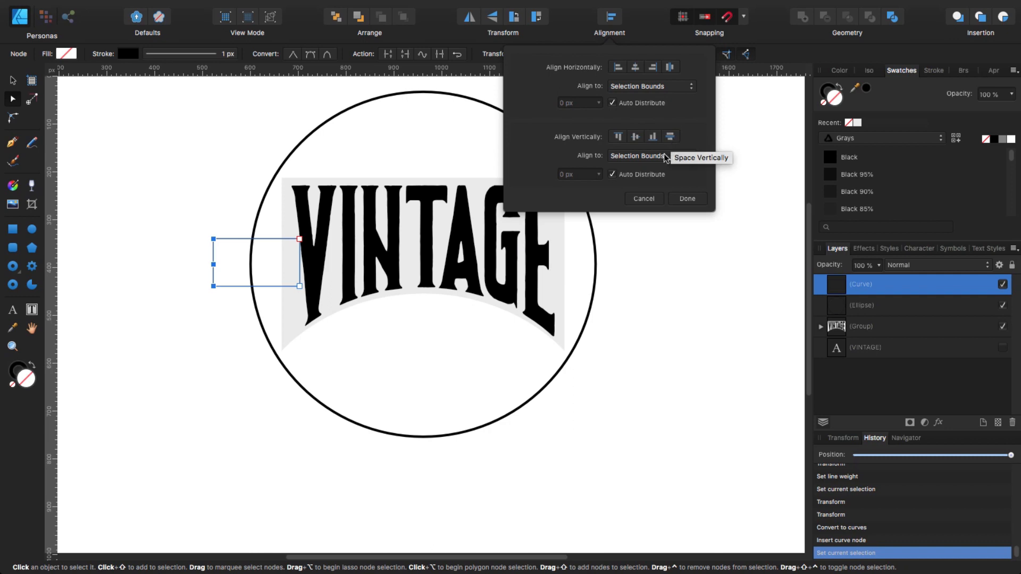
left_click(645, 162)
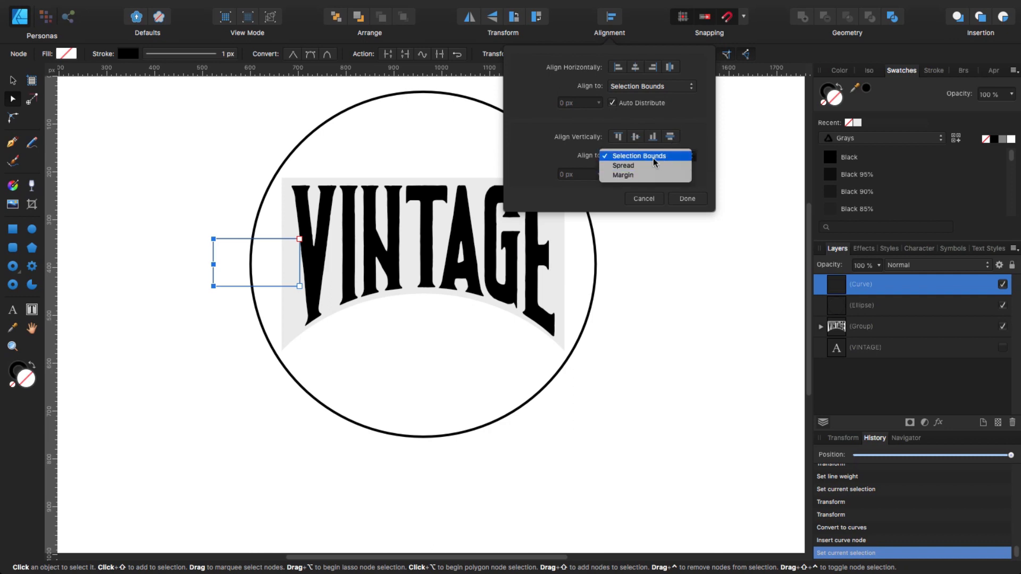
left_click(656, 157)
left_click(671, 139)
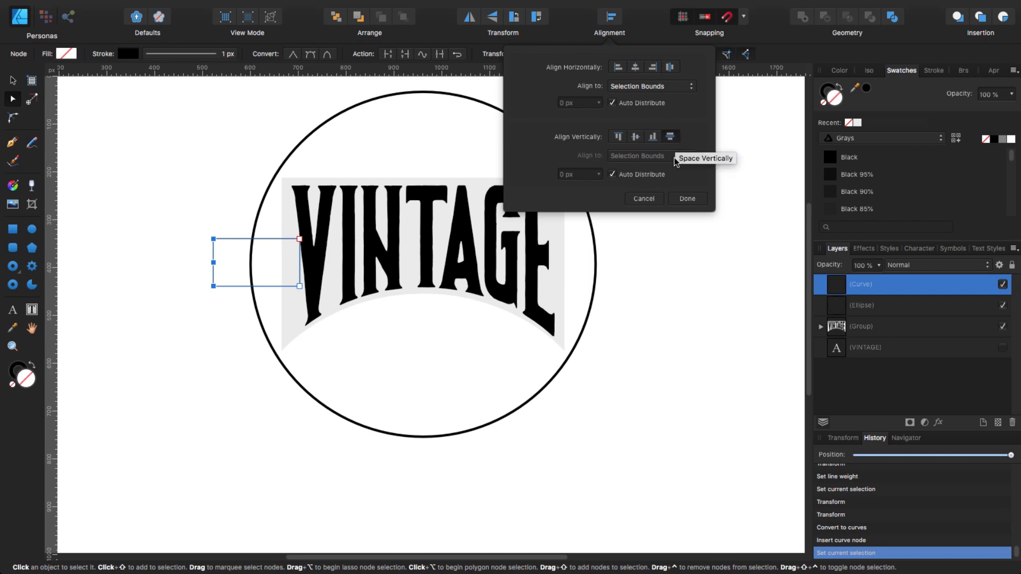
left_click(687, 199)
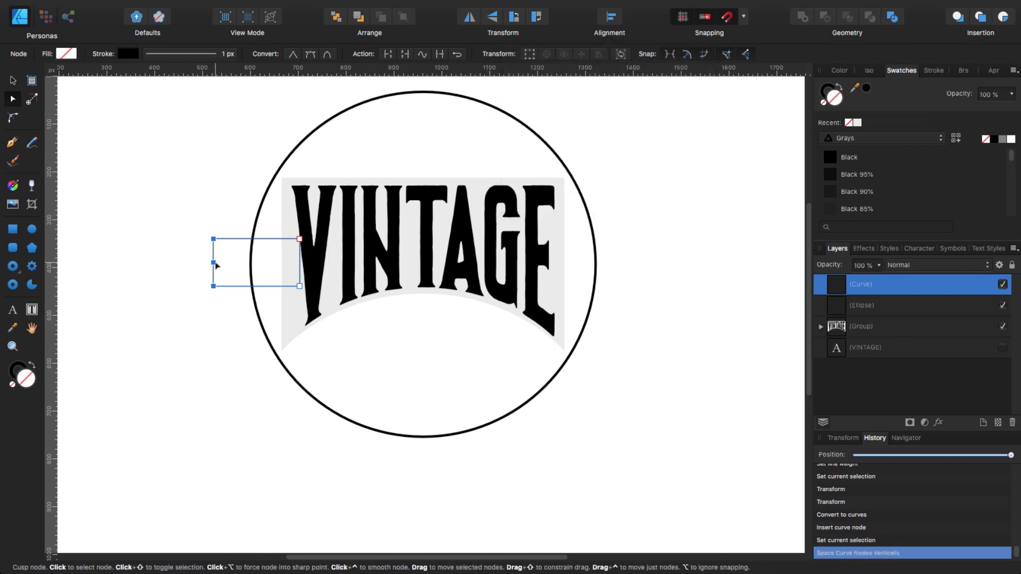
left_click_drag(217, 265, 218, 269)
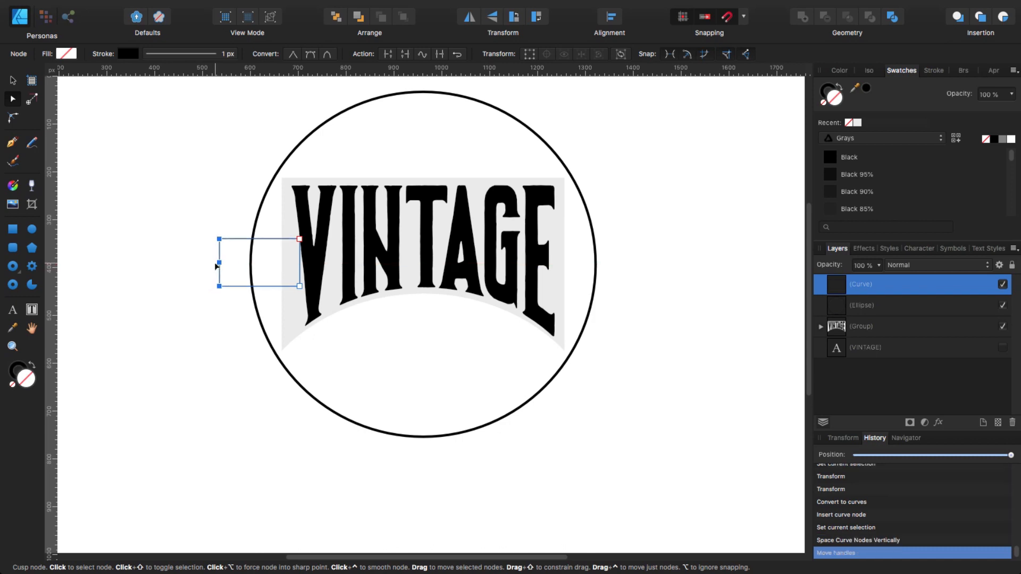
key("super+z")
Move only the middle left-edge node inward to form a V-shaped ribbon notch.
left_click(183, 273)
left_click(214, 265)
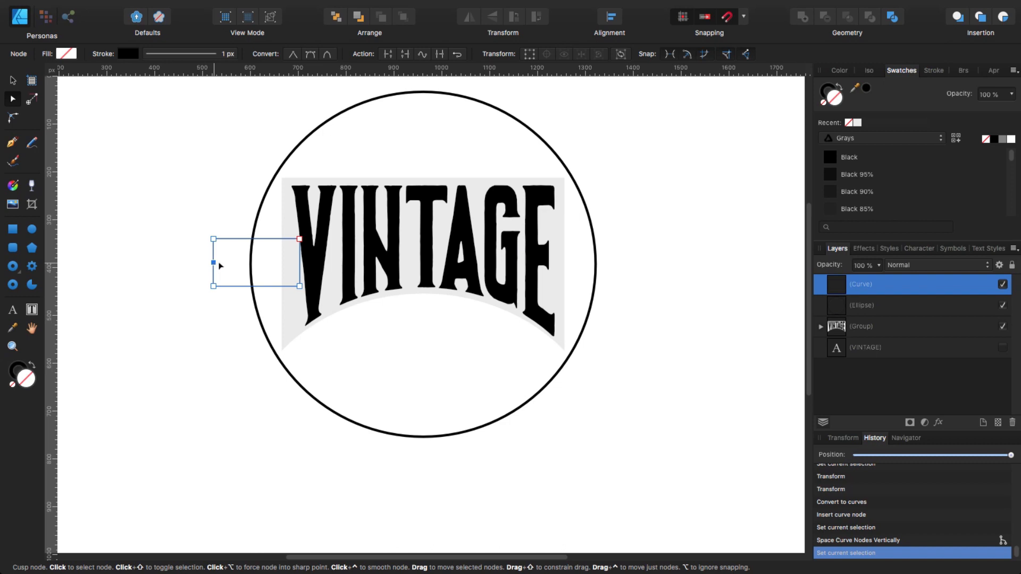
left_click_drag(219, 264, 234, 264)
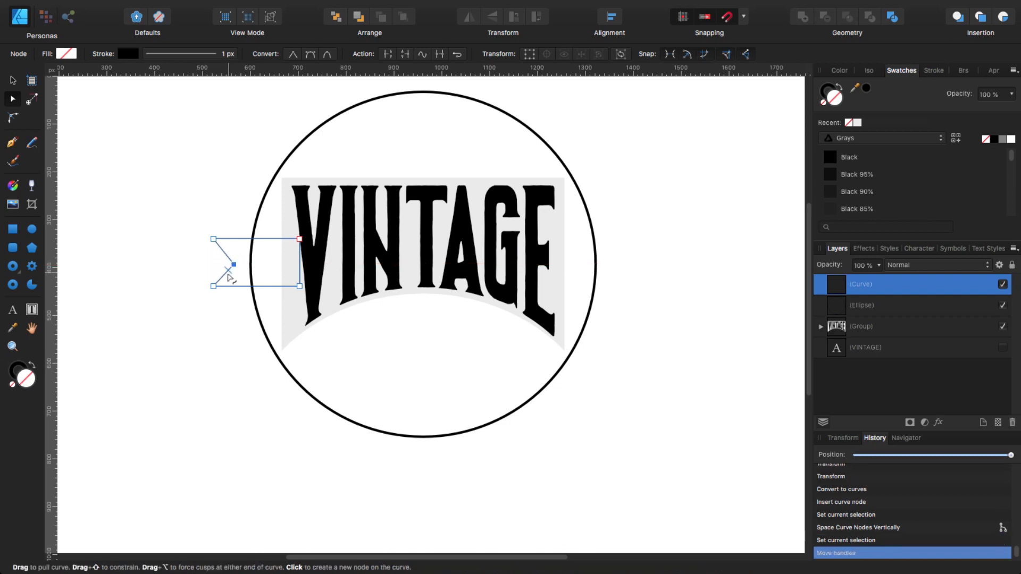
left_click(200, 342)
left_click(230, 265)
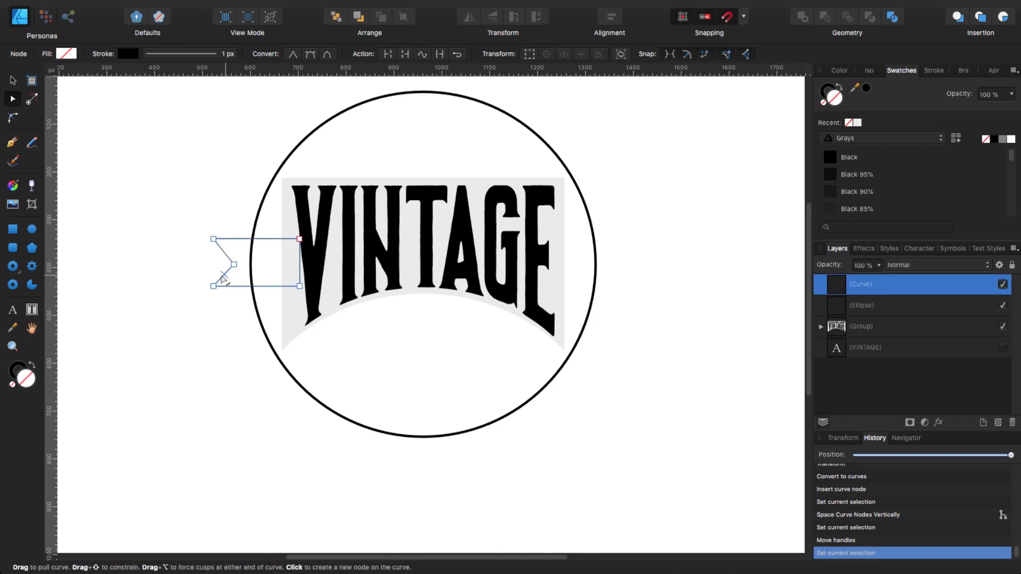
Select the notch node with both left corner nodes and space them vertically so the notch is centered.
left_click_drag(193, 222, 247, 311)
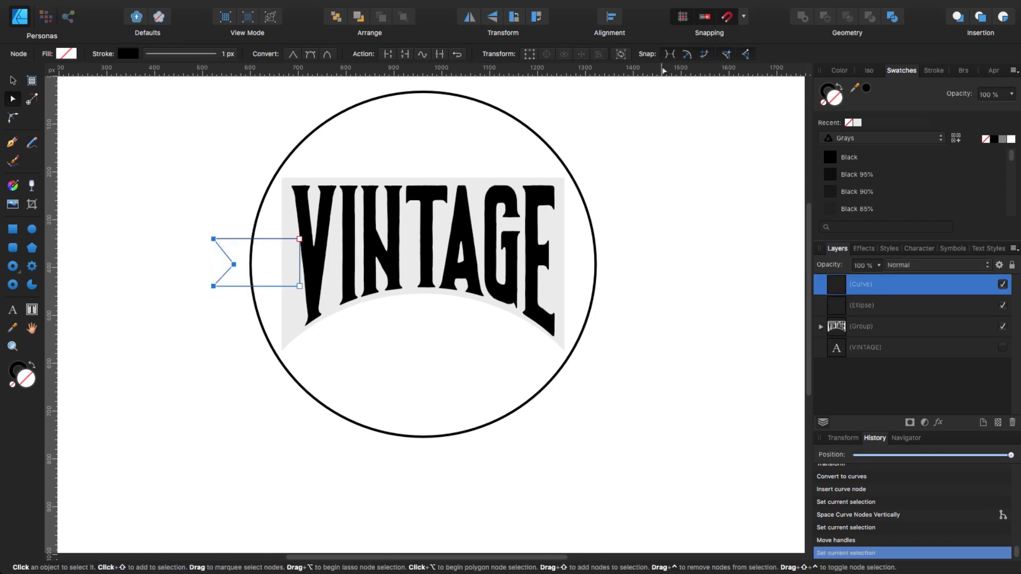
left_click(615, 20)
left_click(672, 137)
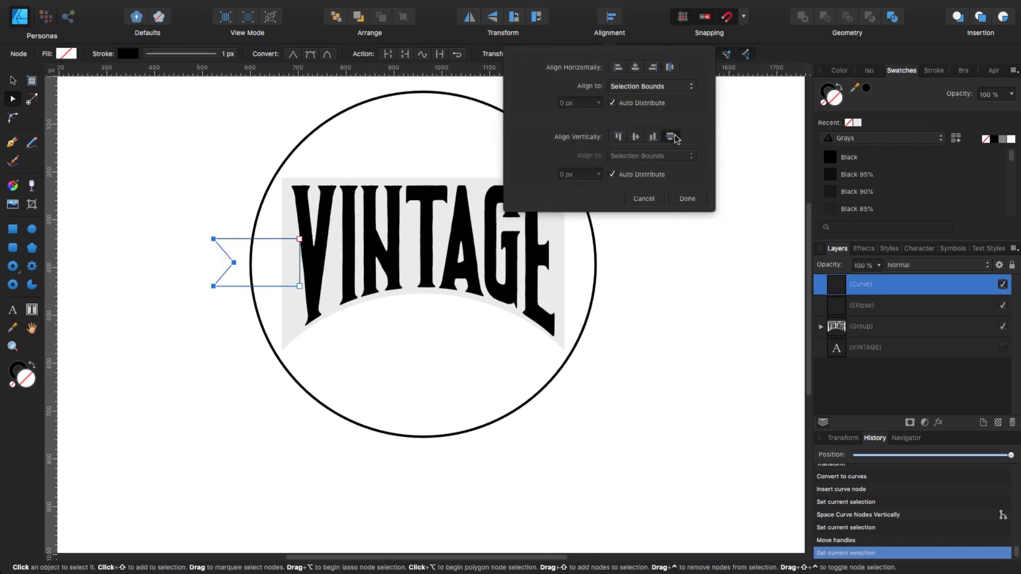
left_click(685, 199)
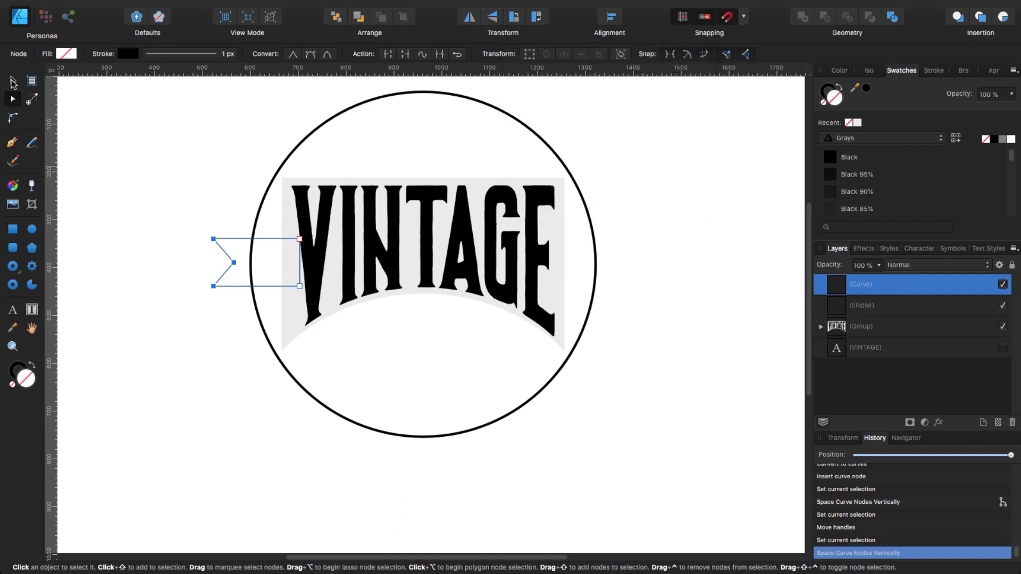
Duplicate the notched ribbon end, flip the copy horizontally, and place it level across the circle's right edge.
left_click(13, 81)
left_click(218, 296)
left_click(220, 279)
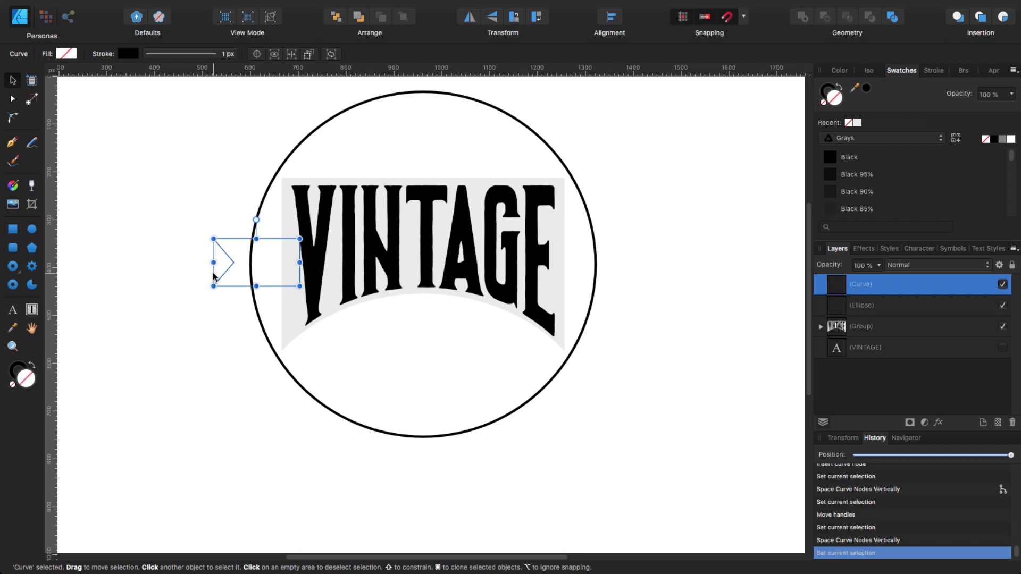
key("super+j")
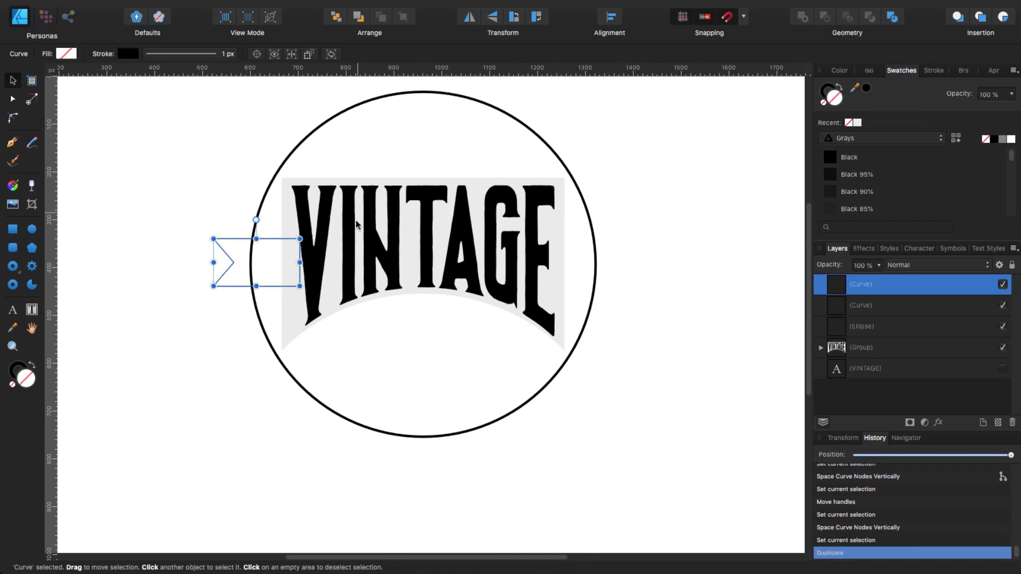
left_click(469, 19)
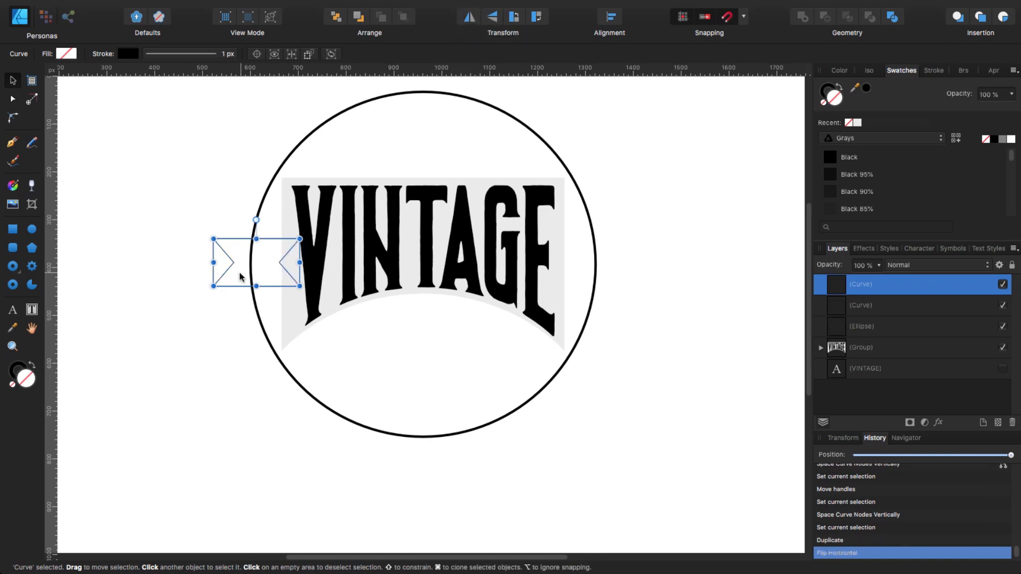
left_click_drag(240, 273, 566, 275)
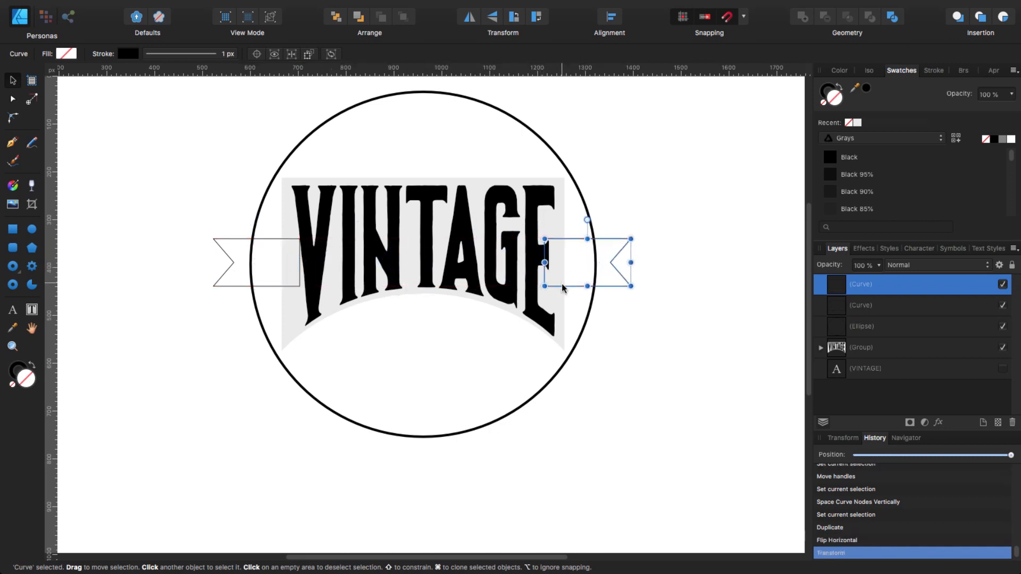
left_click(590, 391)
scroll(200, 347, "left", 1)
scroll(199, 346, "left", 5)
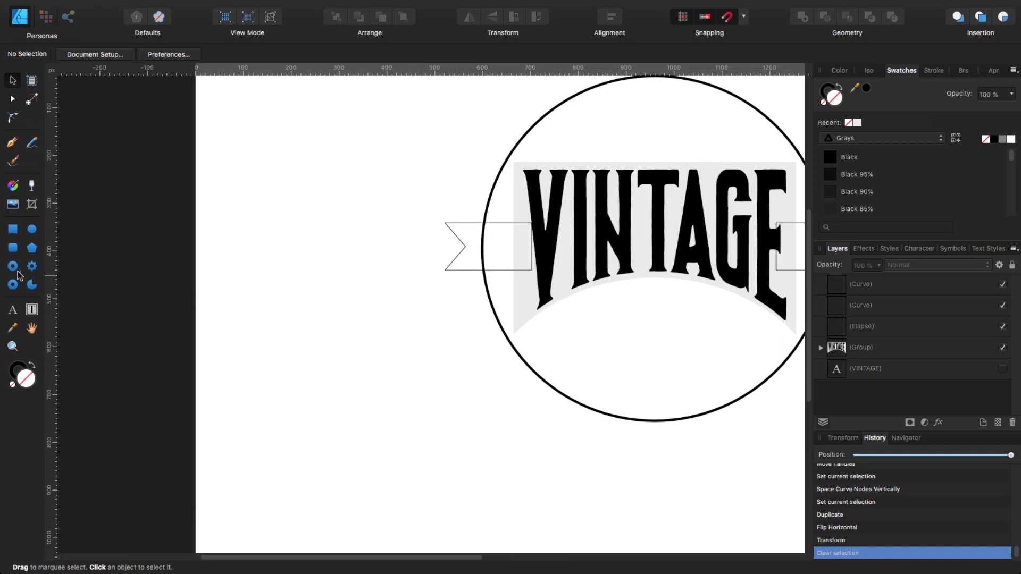
Draw a 12-point star with narrow spikes in the empty area beside the badge and convert it to curves.
left_click(13, 266)
left_click(69, 320)
left_click_drag(294, 273, 361, 335)
left_click_drag(403, 54, 415, 68)
left_click(792, 54)
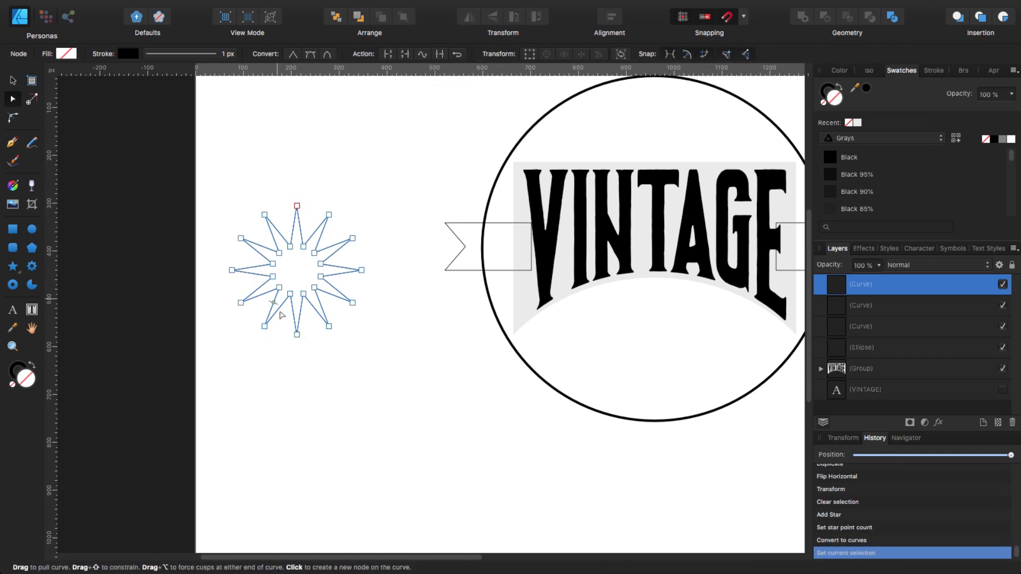
Lasso-select the star's lower nodes and delete them, leaving a five-spike crown with a flat base.
left_click(208, 286, "alt")
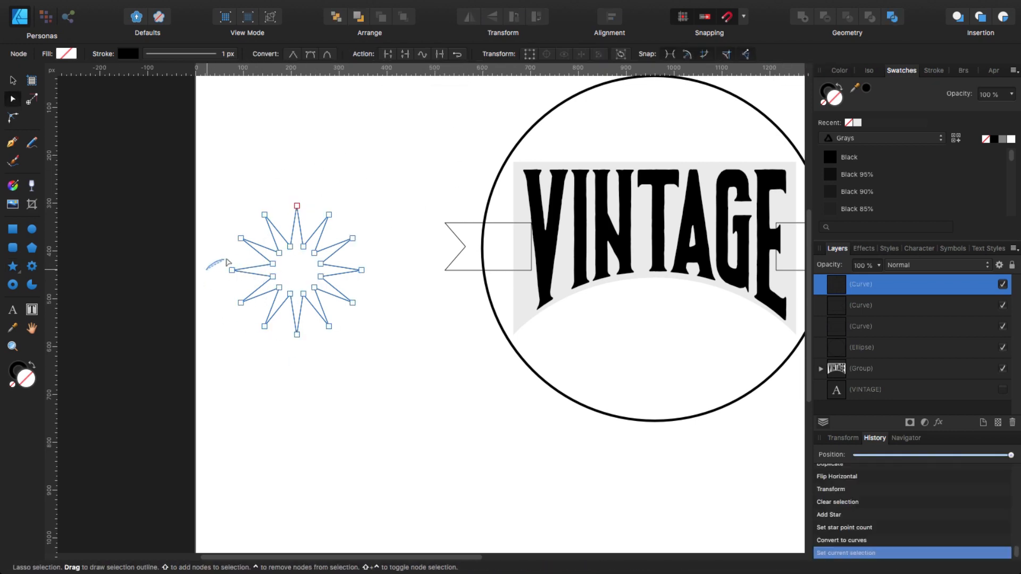
mouse_move(208, 269)
left_mouse_down()
mouse_move(389, 287)
mouse_move(223, 346)
left_mouse_up()
key("Delete")
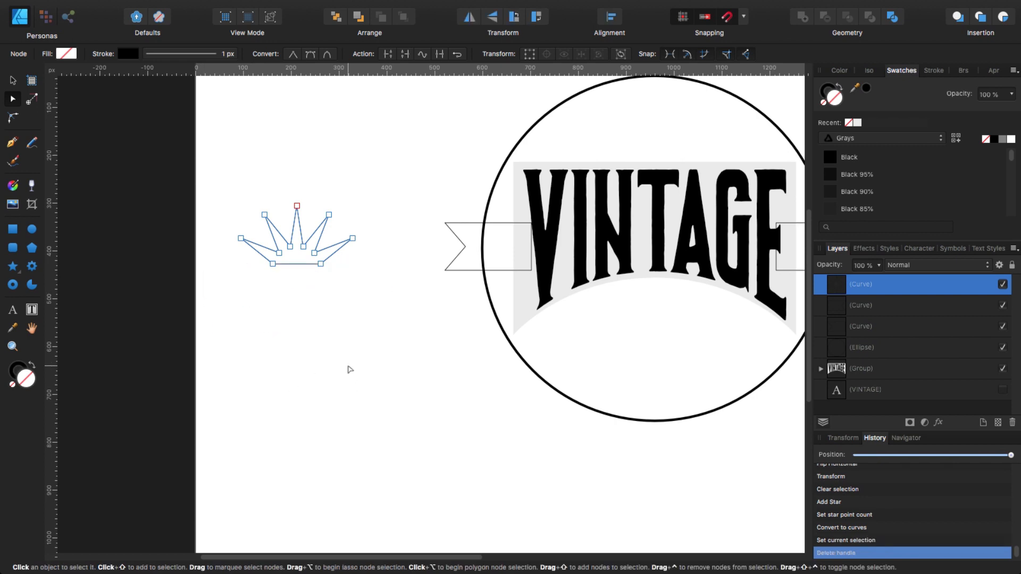
Add a smooth node midway along the crown's base, raise it into an arch, and lengthen its handle.
scroll(292, 269, "up", 5)
left_click(259, 325)
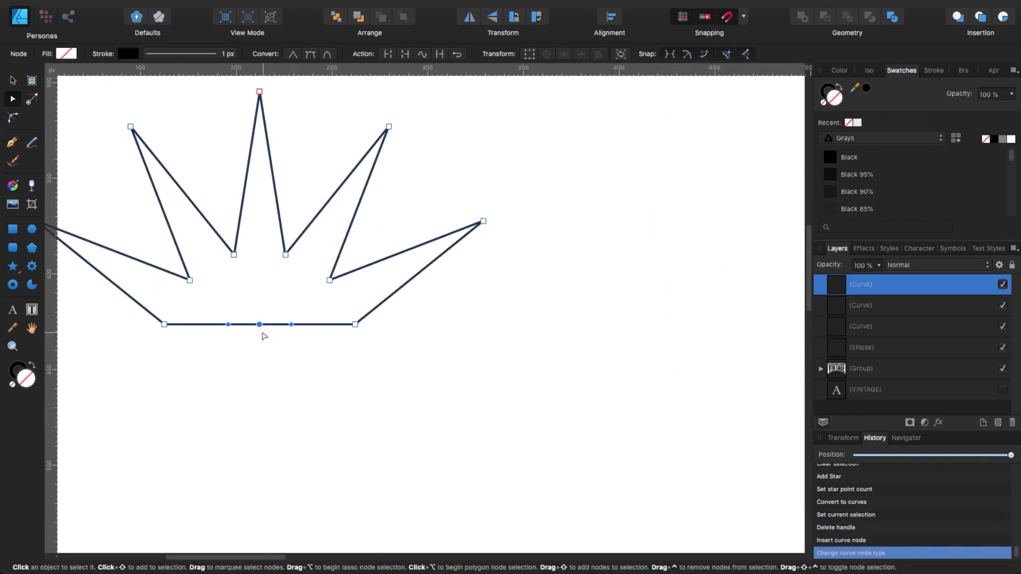
left_click_drag(259, 325, 259, 302)
left_click_drag(291, 302, 309, 303)
left_click(427, 453)
Select the arch node with both base corner nodes and shift them down together to deepen the crown's base.
scroll(428, 452, "left", 4)
scroll(428, 452, "up", 2)
left_click(236, 335)
left_click_drag(230, 394, 479, 320)
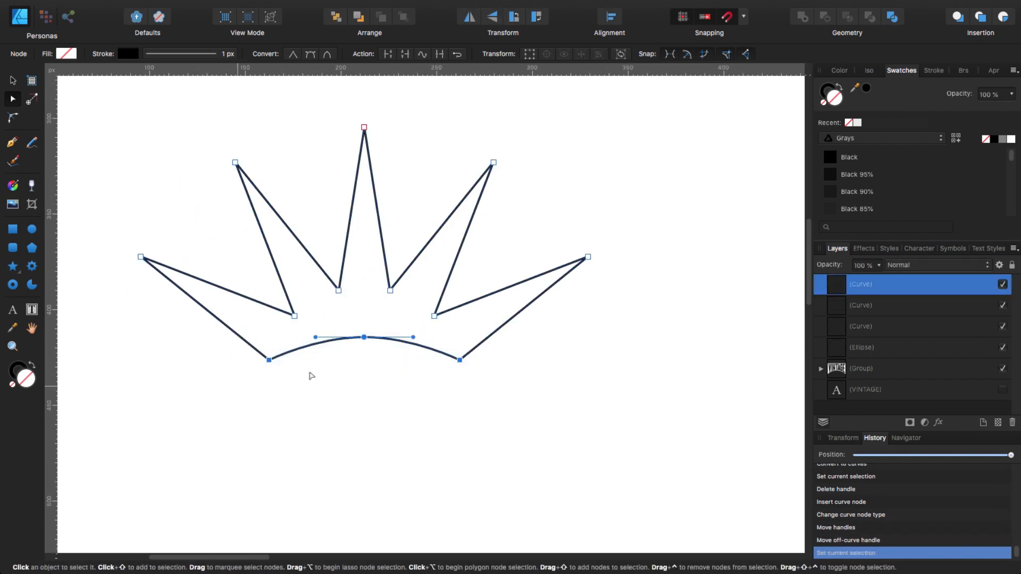
left_click(529, 54)
left_click_drag(371, 351, 371, 362)
left_click(355, 424)
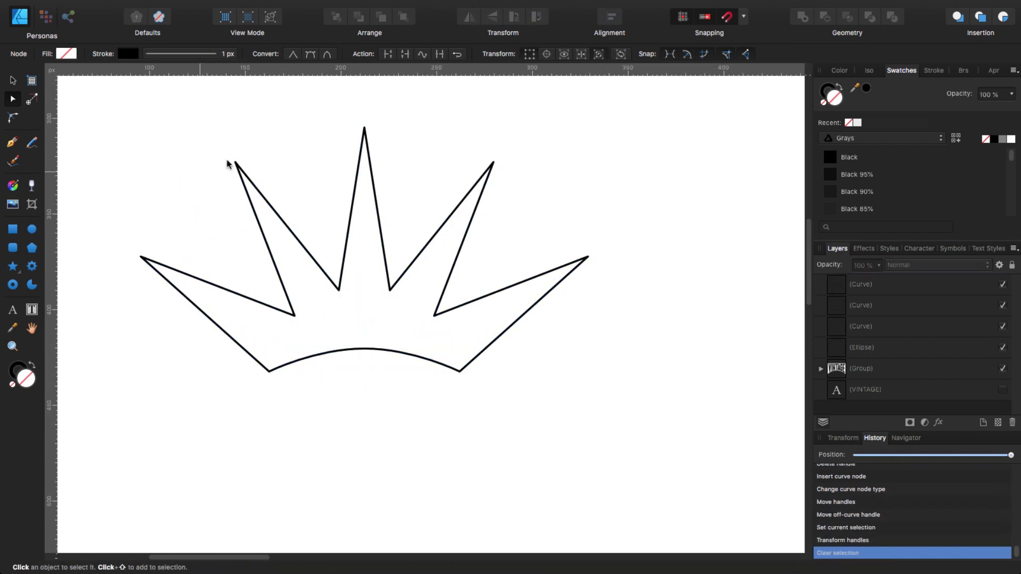
Draw a small circle on one of the crown's spike tips and fill it black.
key("m")
mouse_move(141, 257)
left_mouse_down()
mouse_move(152, 268)
mouse_move(141, 258)
mouse_move(364, 129)
left_mouse_up()
left_click(67, 54)
left_click(101, 197)
Duplicate the black circle twice and seat the circles on the crown's center, upper-left, and far-left tips.
key("v")
key("super+j")
key("super+j")
key("super+minus")
left_click_drag(507, 156, 330, 236)
key("super+plus")
key("super+plus")
key("super+plus")
key("super+plus")
mouse_move(251, 176)
left_mouse_down()
mouse_move(279, 165)
mouse_move(255, 179)
left_mouse_up()
Duplicate the far-left circle twice and place the copies on the crown's upper-right and far-right tips.
left_click(101, 340)
key("super+j")
left_click_drag(100, 346, 693, 185)
left_click(99, 346)
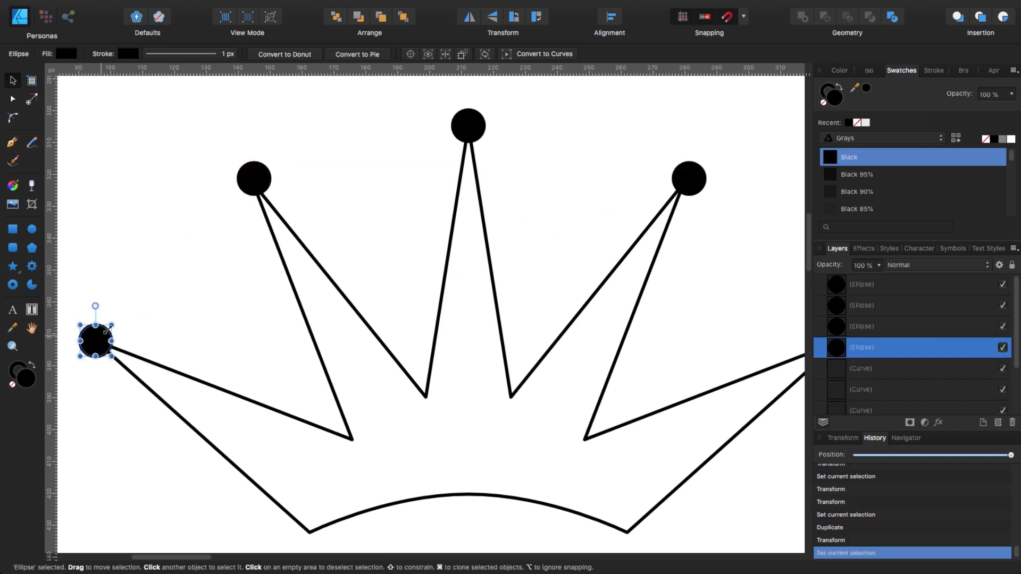
key("super+j")
left_click_drag(100, 346, 710, 319)
scroll(710, 319, "right", 5)
left_click_drag(509, 301, 638, 328)
Merge the crown outline and its five tip circles with Add, and fill the combined shape black.
key("super+minus")
key("super+minus")
key("super+minus")
left_click_drag(170, 184, 601, 478)
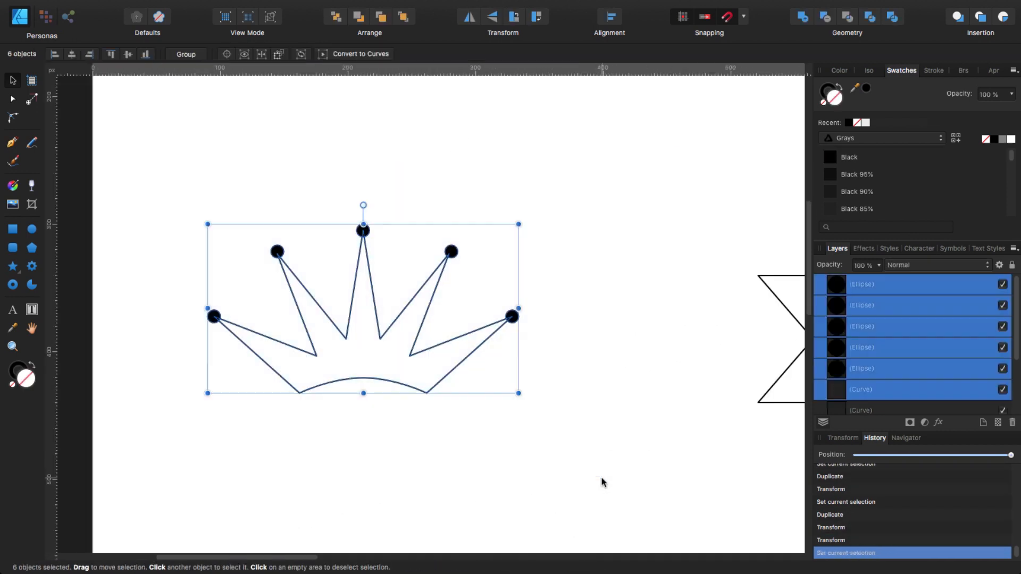
left_click(802, 17)
left_click(67, 53)
left_click(225, 68)
left_click(301, 173)
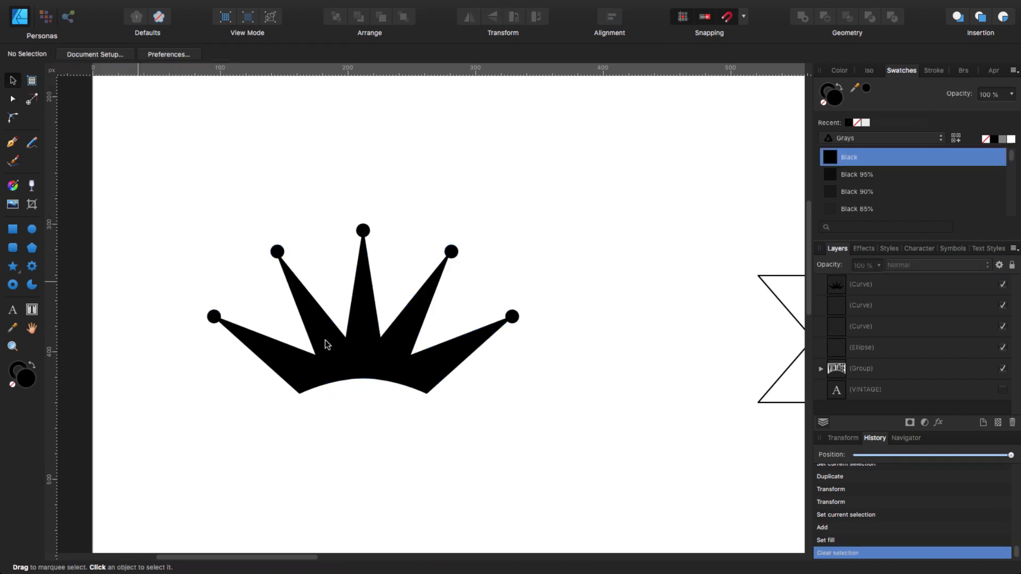
Move the crown into the badge circle, scale it down, and center it above the VINTAGE lettering.
key("super+minus")
key("super+minus")
key("super+minus")
left_click_drag(379, 329, 627, 263)
scroll(628, 262, "right", 5)
scroll(628, 262, "up", 2)
left_click_drag(412, 345, 518, 305)
left_click_drag(492, 299, 492, 288)
Draw a small black five-point star in the empty area beside the badge.
scroll(438, 394, "down", 5)
scroll(196, 355, "left", 5)
scroll(196, 355, "up", 1)
left_click(13, 266)
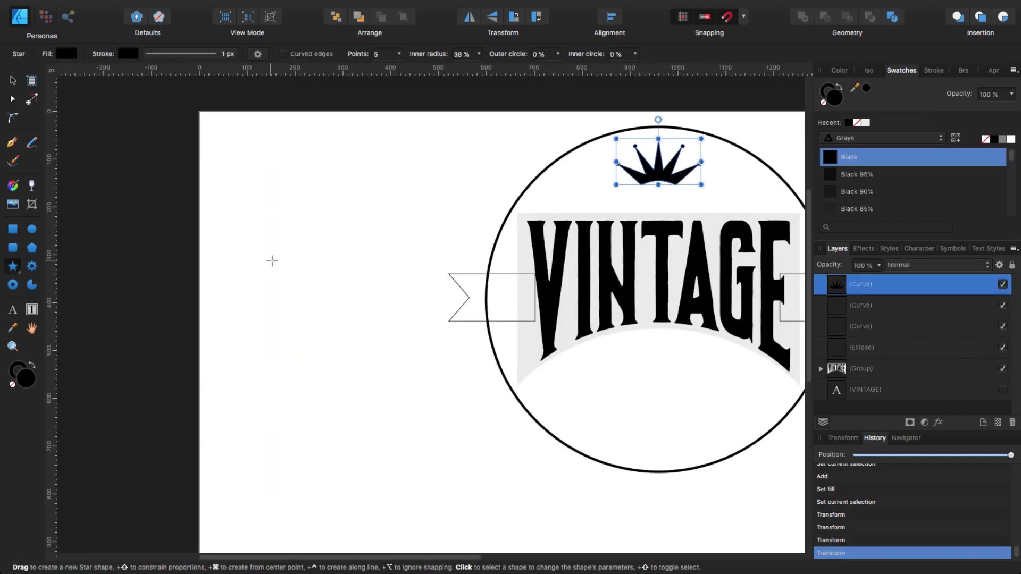
key("a")
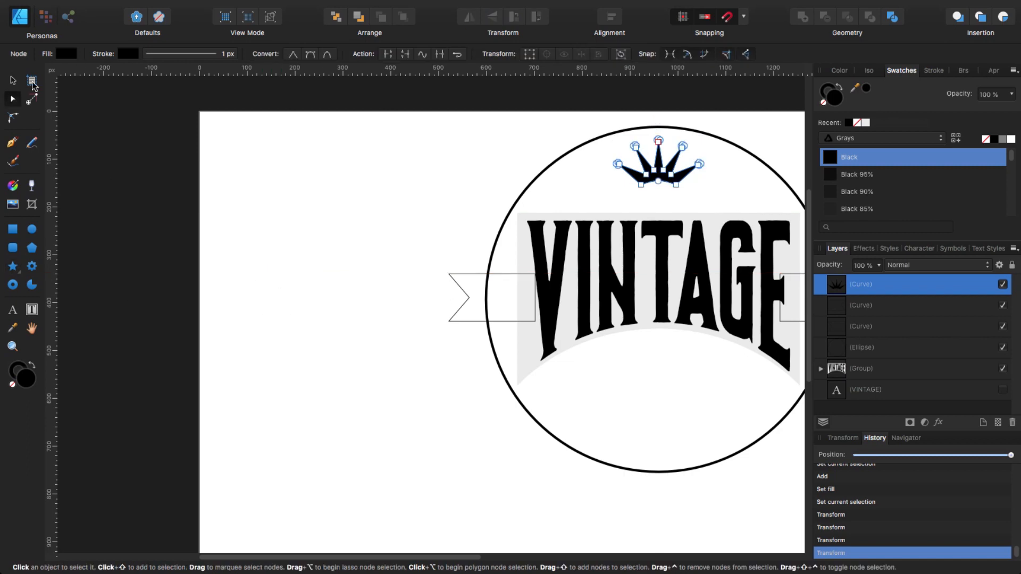
left_click(13, 266)
left_click_drag(274, 297, 287, 310)
key("super+plus")
scroll(287, 284, "left", 1)
scroll(287, 285, "down", 1)
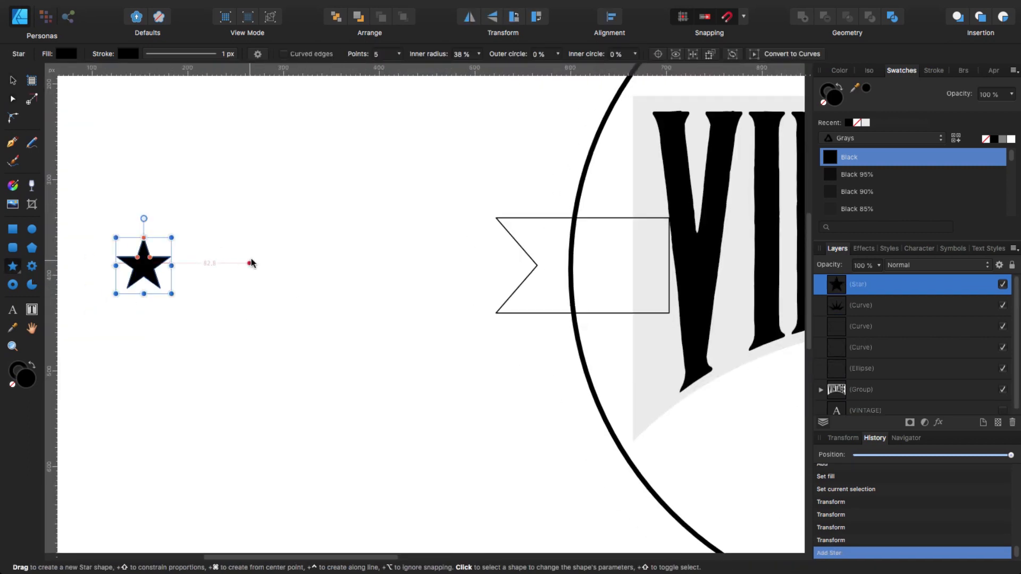
Duplicate the star along a horizontal row until there are five stars.
key("v")
mouse_move(142, 276)
left_mouse_down()
mouse_move(152, 270)
mouse_move(136, 281)
left_mouse_up()
left_click_drag(142, 277, 252, 278)
left_click_drag(253, 280, 419, 280)
Space the five stars evenly in the horizontal direction and align their vertical centers.
left_click_drag(77, 346, 459, 199)
left_click(610, 16)
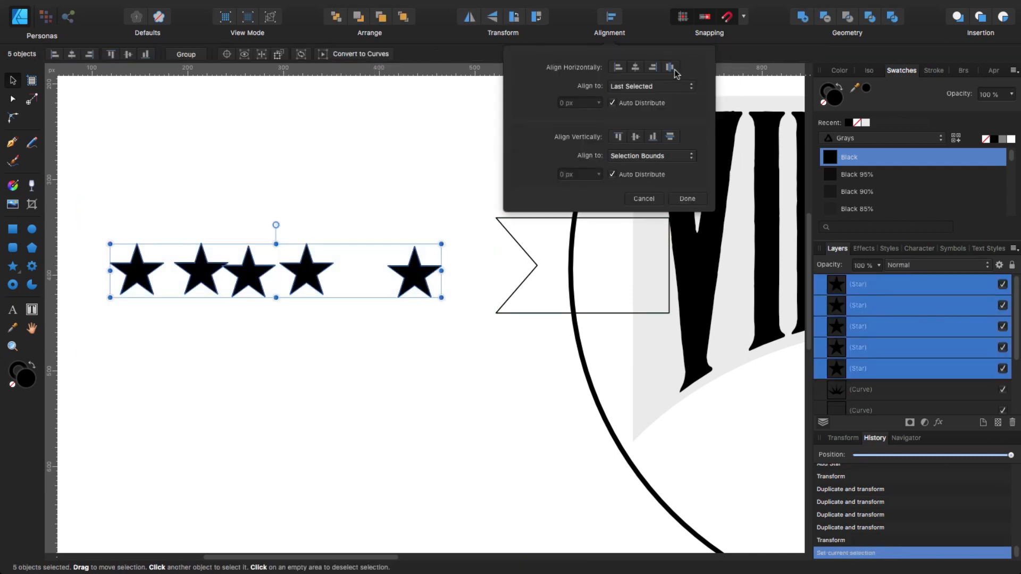
left_click(670, 67)
left_click(687, 199)
key("super+d")
left_click_drag(93, 226, 446, 302)
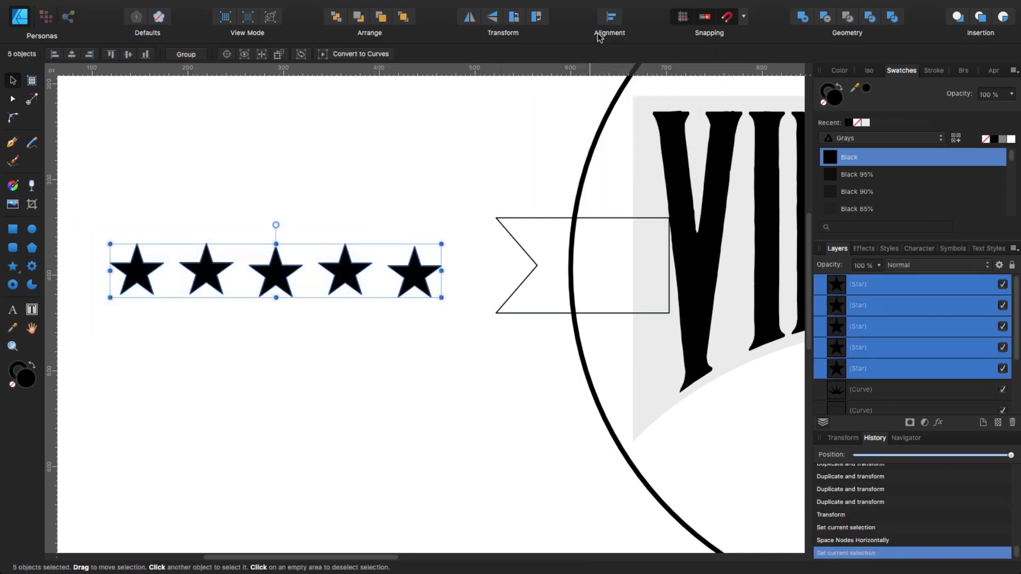
left_click(610, 17)
left_click(633, 137)
left_click(190, 347)
Enlarge the middle star above its neighbors and group all five stars.
left_click(276, 279)
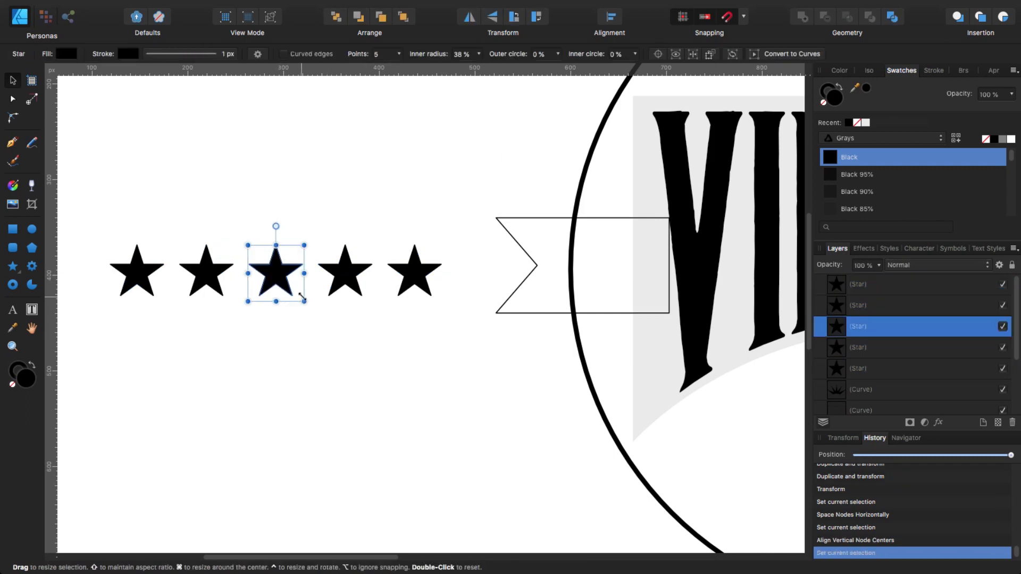
mouse_move(304, 296)
left_mouse_down()
mouse_move(318, 315)
mouse_move(298, 295)
left_mouse_up()
left_click_drag(95, 203, 464, 342)
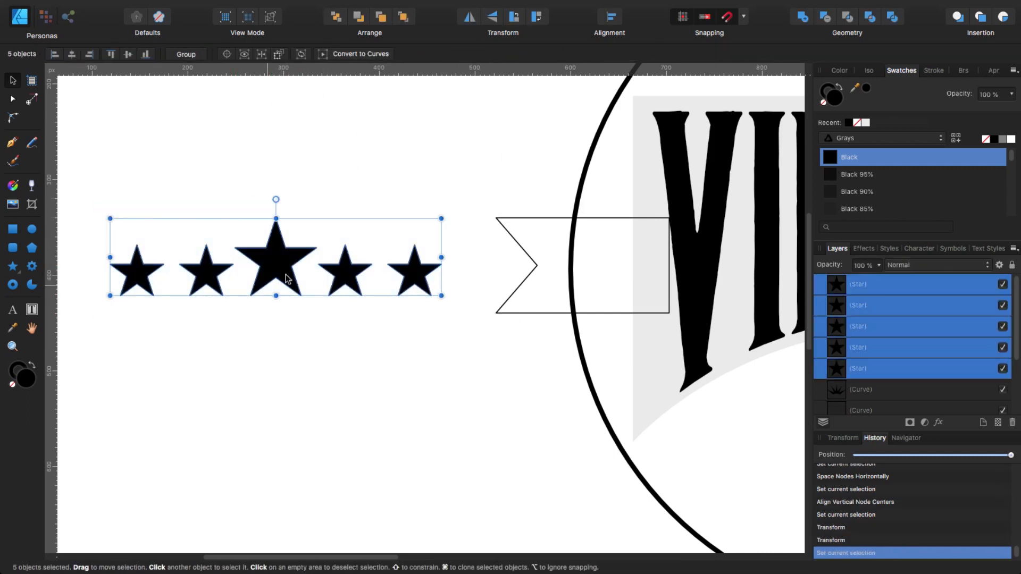
key("super+g")
Move the star group under the VINTAGE arch, scale it down, and center it inside the badge circle.
key("super+minus")
left_click_drag(338, 292, 675, 372)
left_click_drag(755, 344, 740, 344)
left_click_drag(673, 369, 669, 372)
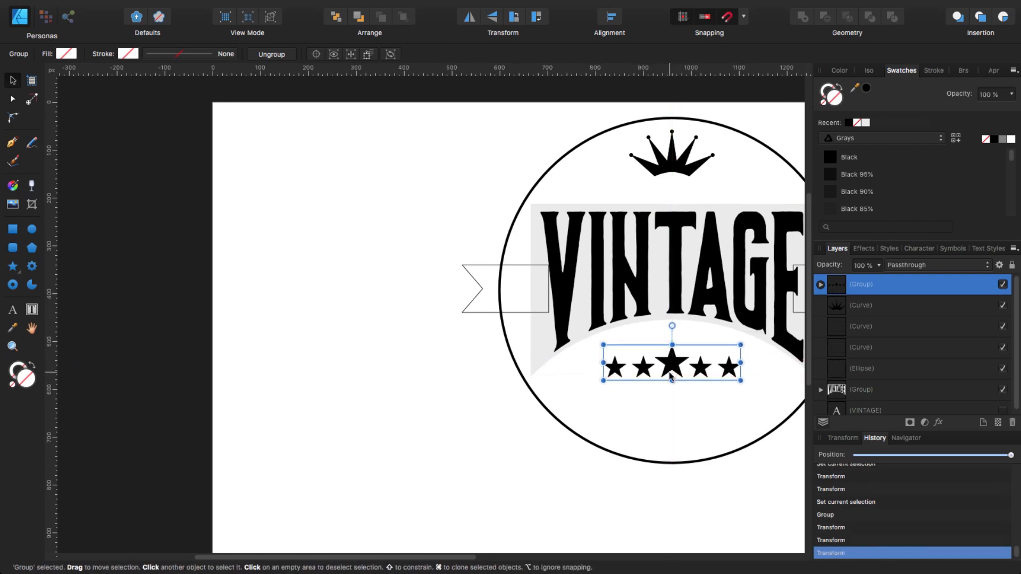
scroll(353, 424, "right", 8)
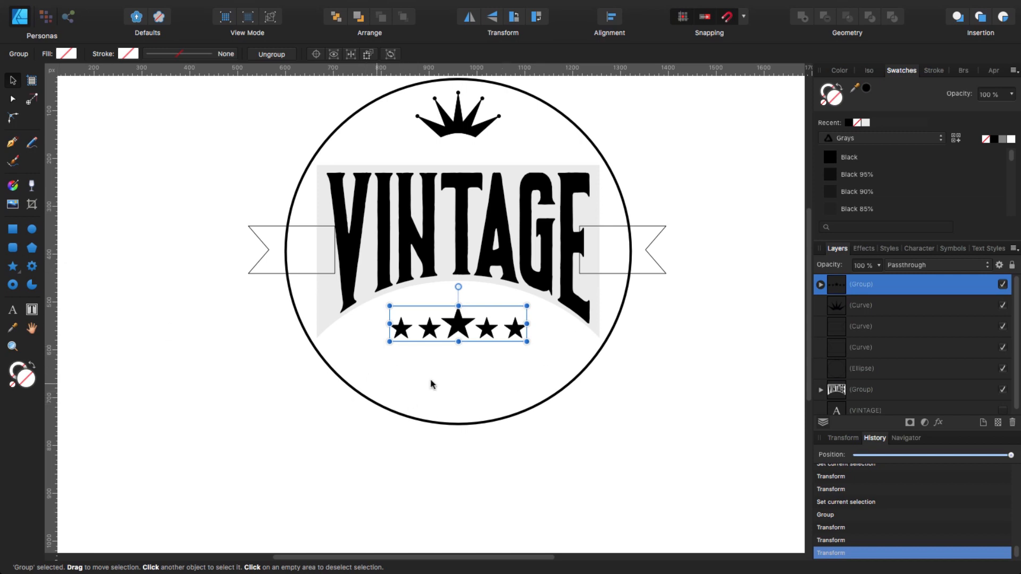
left_click(32, 230)
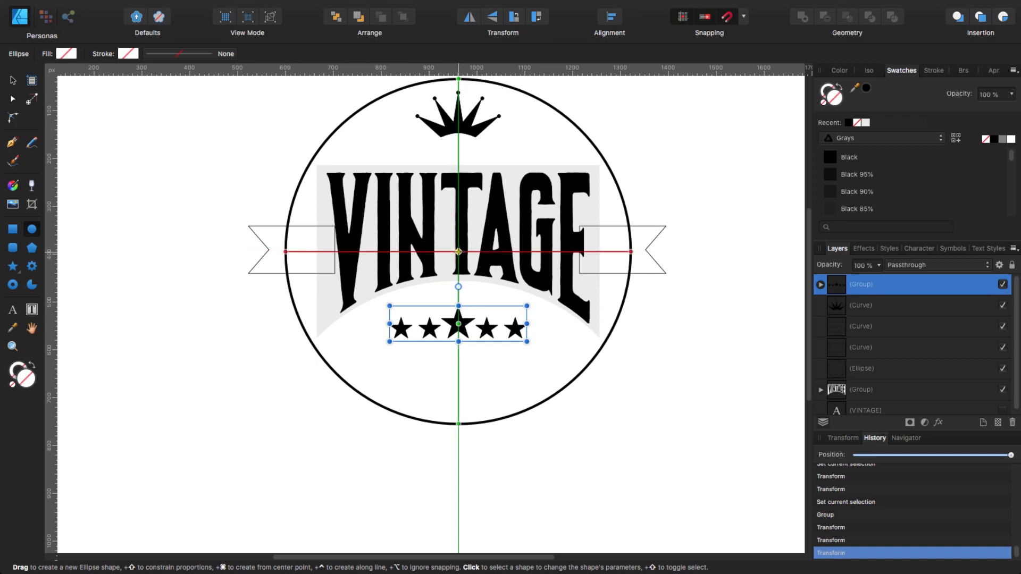
key("a")
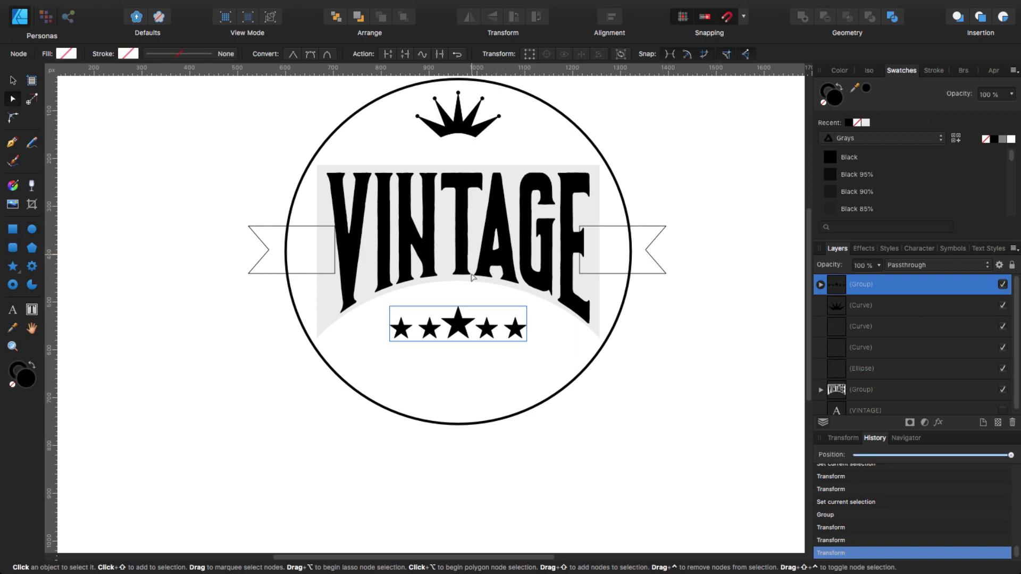
left_click(13, 83)
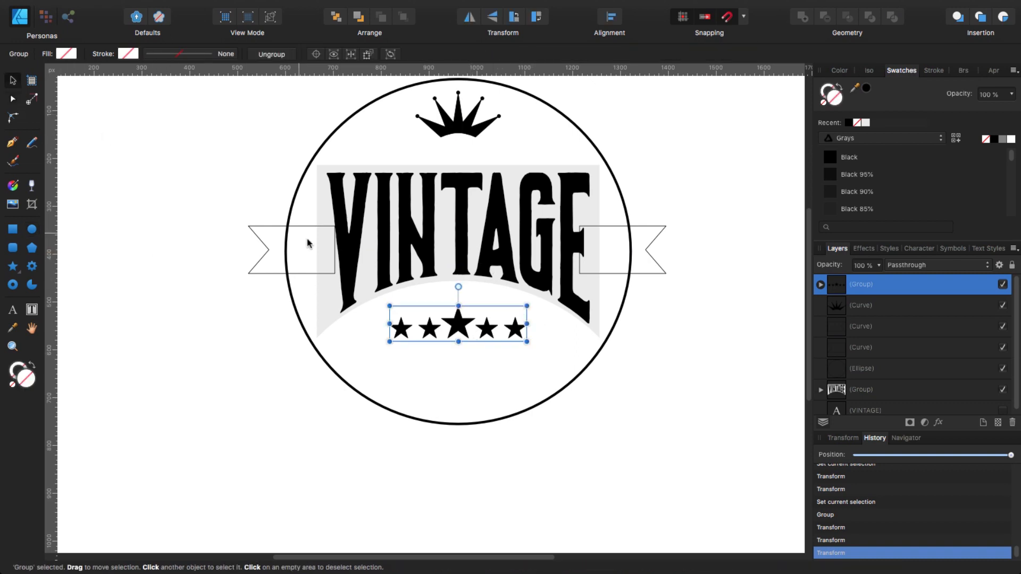
left_click(821, 286)
left_click(822, 286)
Draw a circle without fill and fit it concentrically inside the badge circle, slightly smaller than the outer ring.
left_click(34, 231)
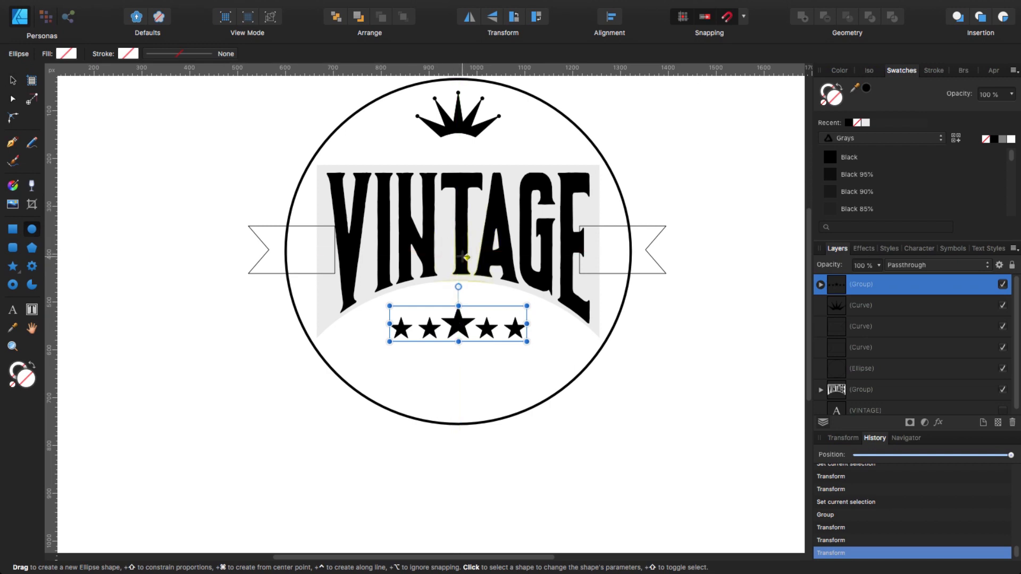
left_click_drag(207, 321, 317, 431)
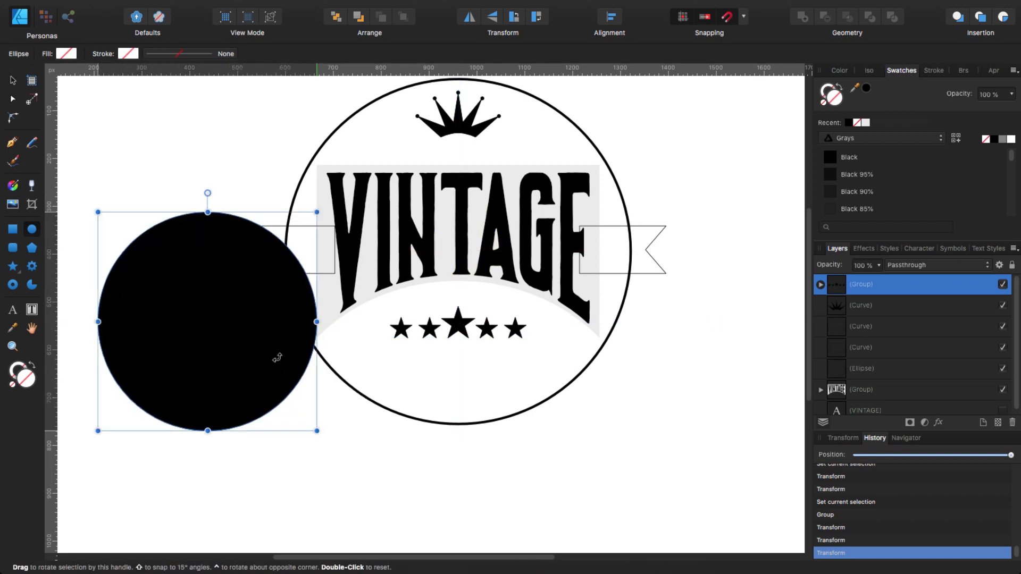
left_click(66, 53)
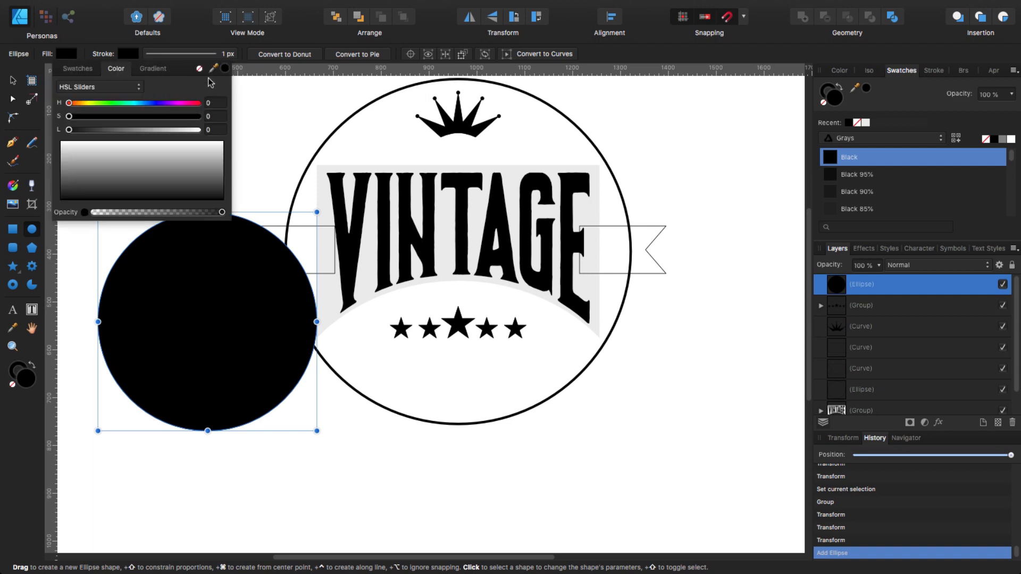
left_click(209, 80)
key("v")
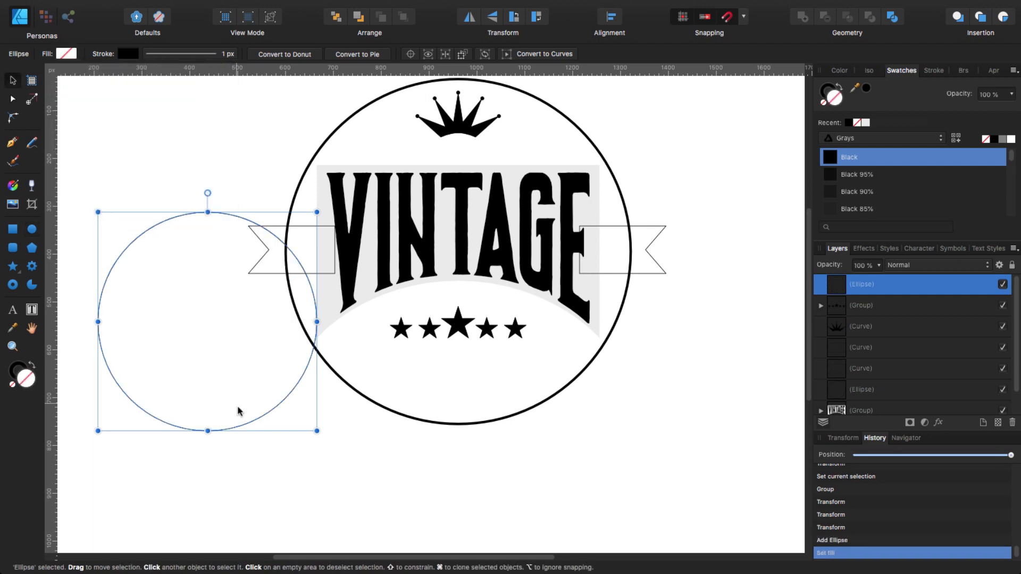
left_click_drag(263, 428, 611, 405)
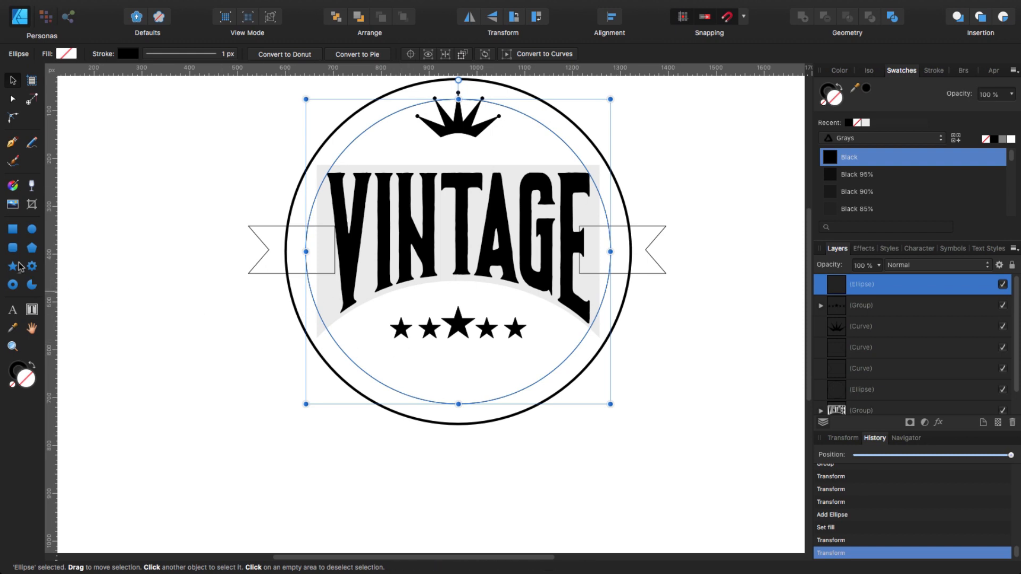
Turn the inner circle into a text path and set the font size to 13 pt.
left_click(13, 311)
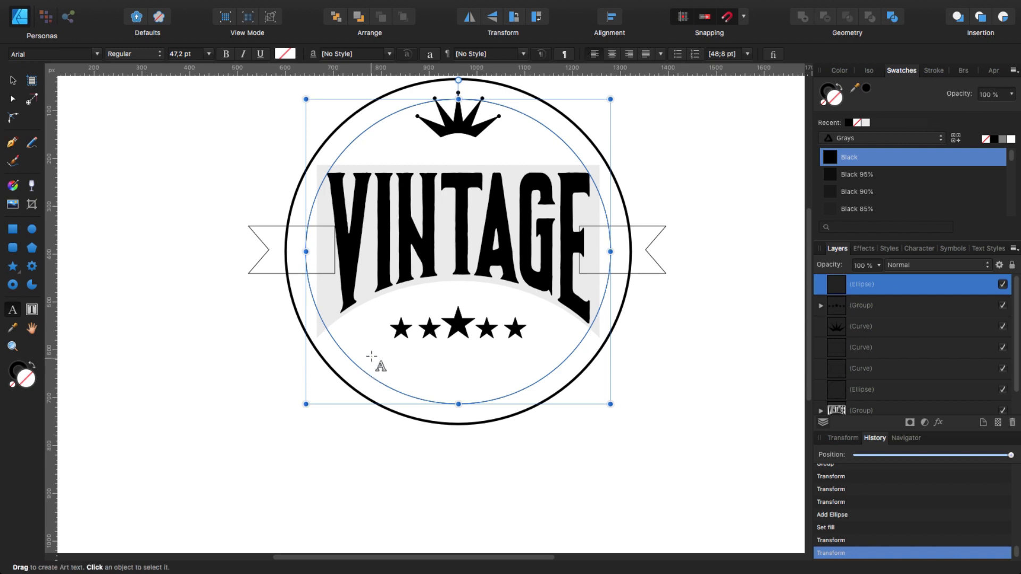
left_click(367, 374)
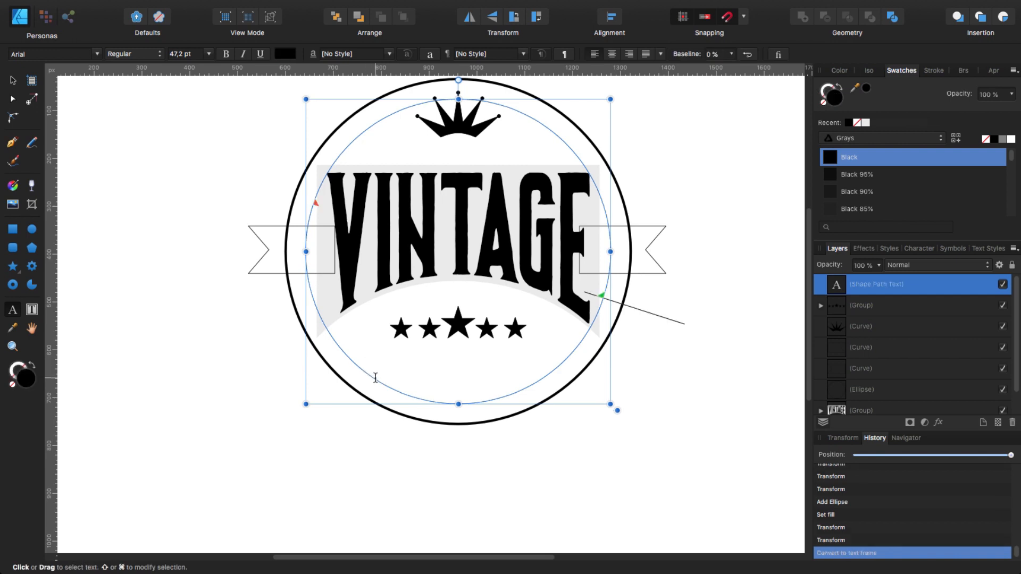
left_click(208, 54)
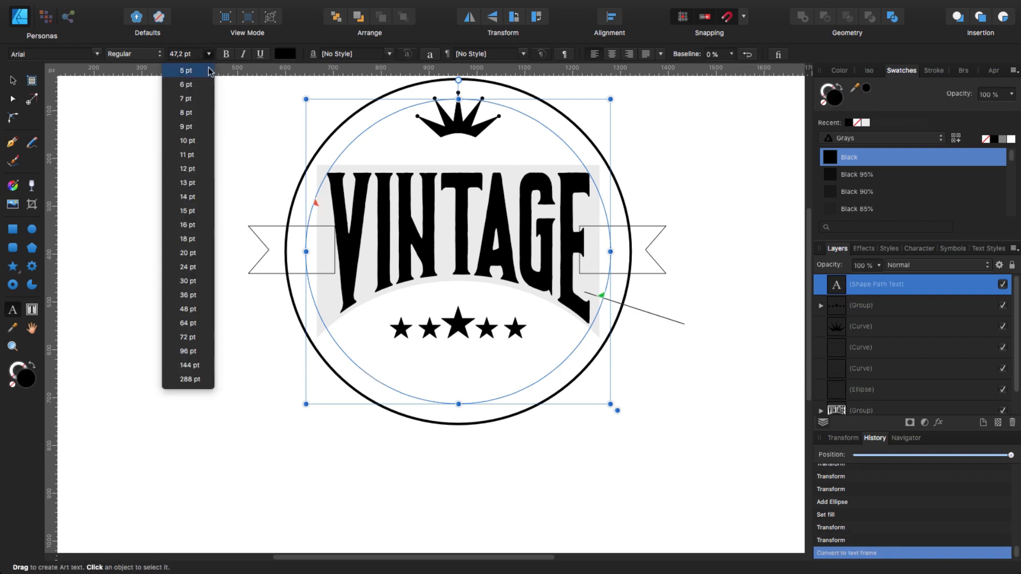
left_click(192, 183)
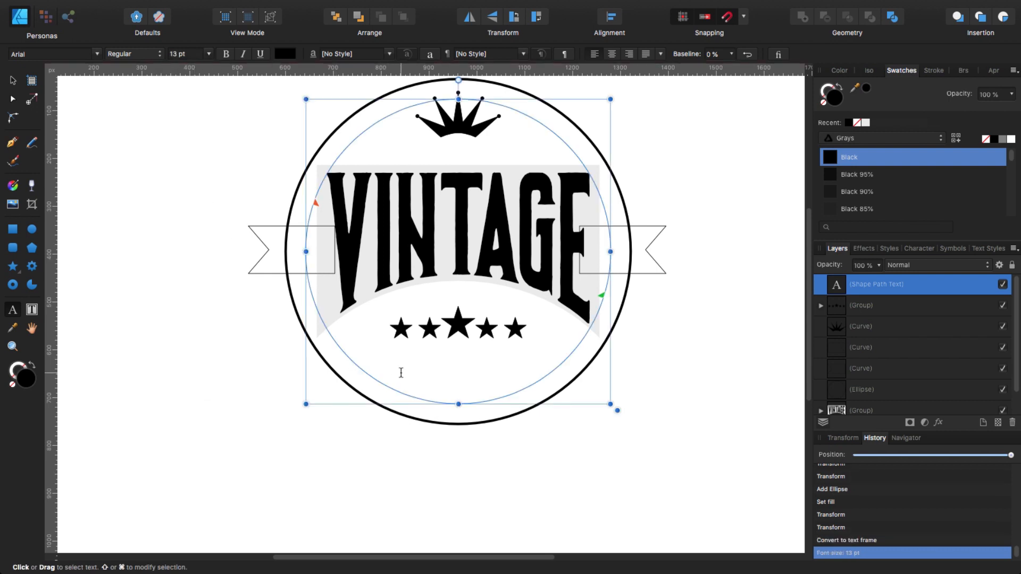
Enter BREWERIES along the circular path and reverse the path text so it runs inside the circle.
type("BR")
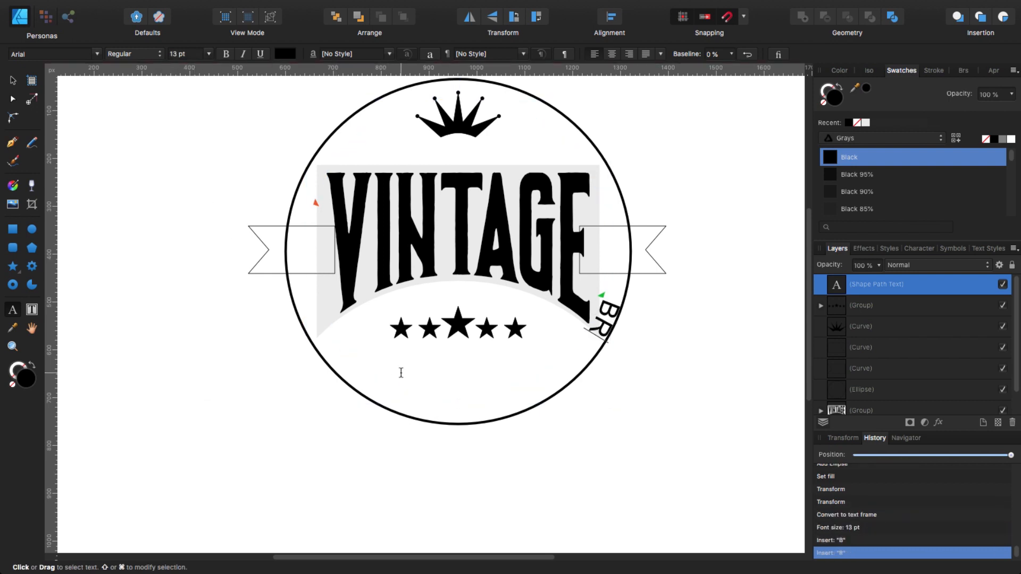
type("EWERIES")
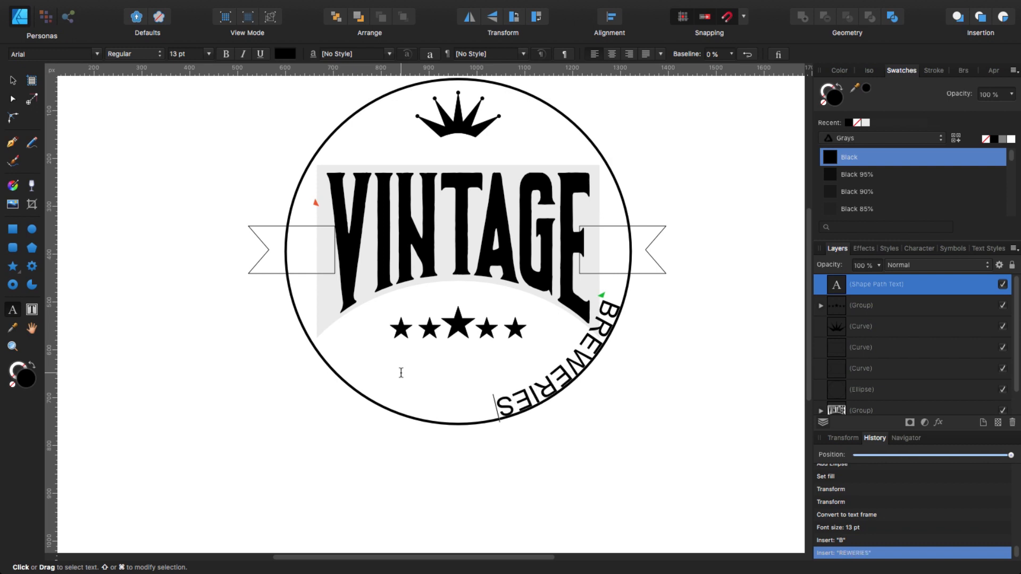
left_click(749, 55)
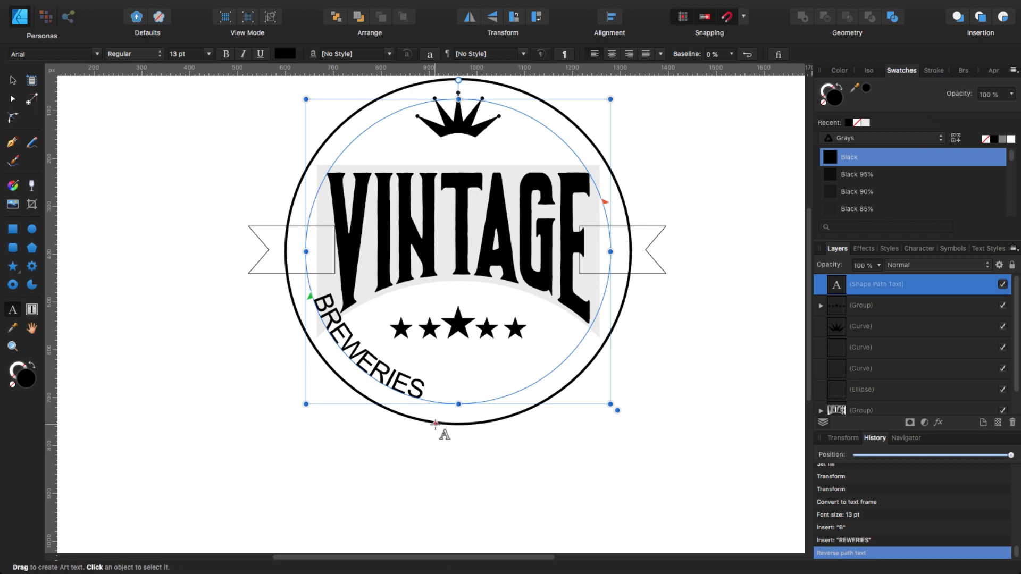
type("since")
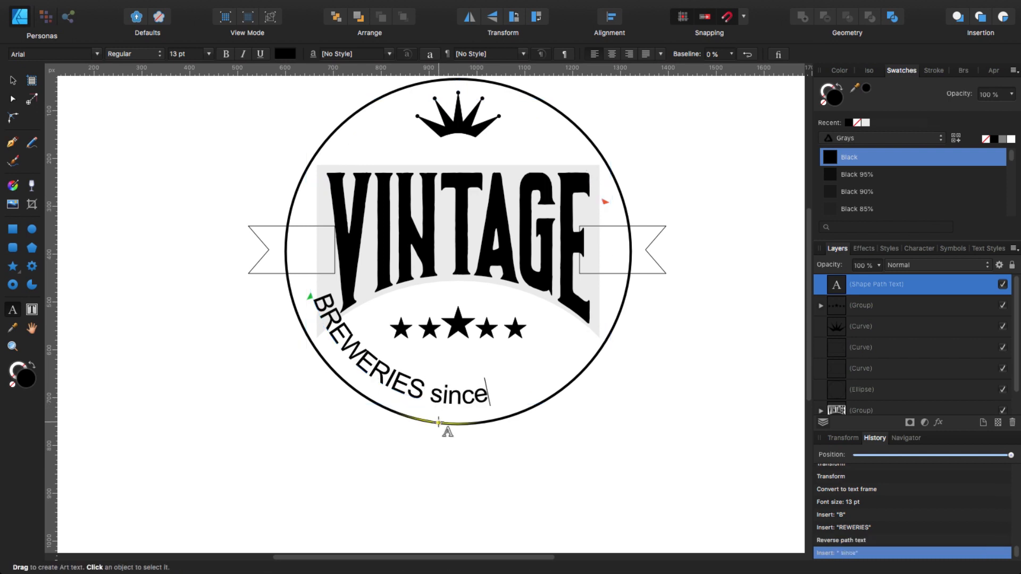
key("BackSpace")
key("BackSpace")
key("BackSpace")
key("BackSpace")
key("BackSpace")
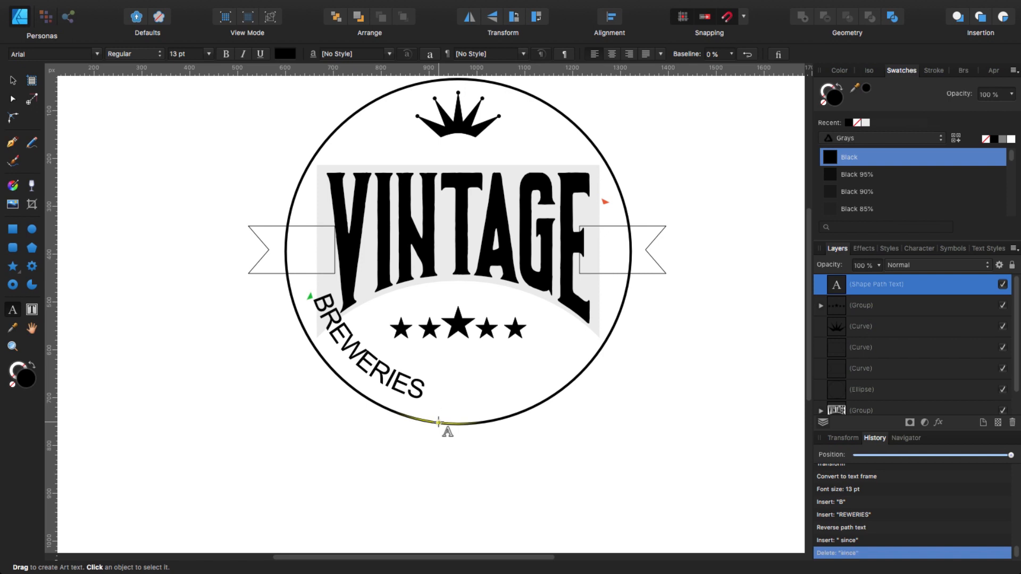
Complete the path text with SINCE 2019 after BREWERIES and shift its start point to center it along the circle's lower arc.
type("SINCE")
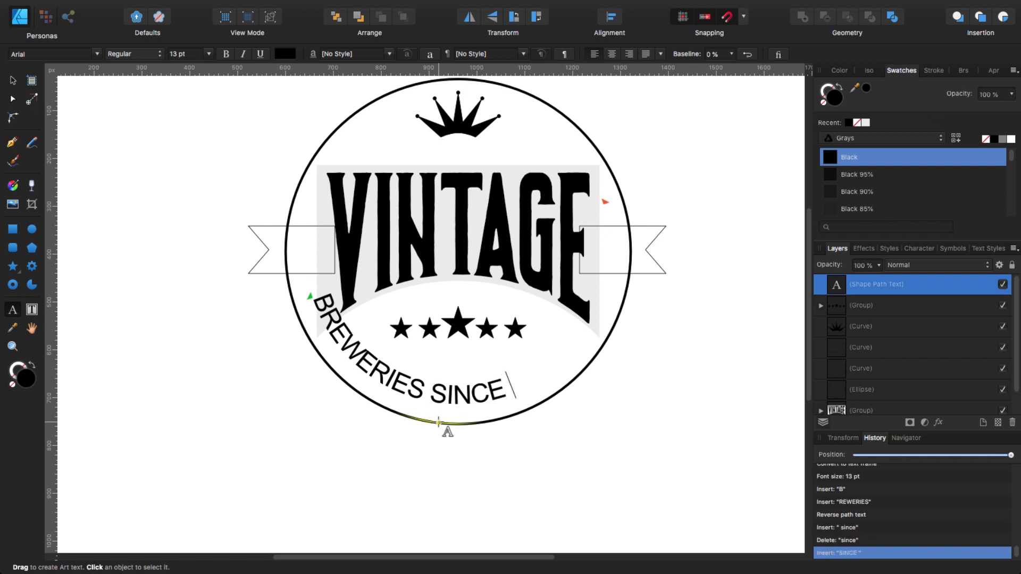
type(" 2019")
key("Escape")
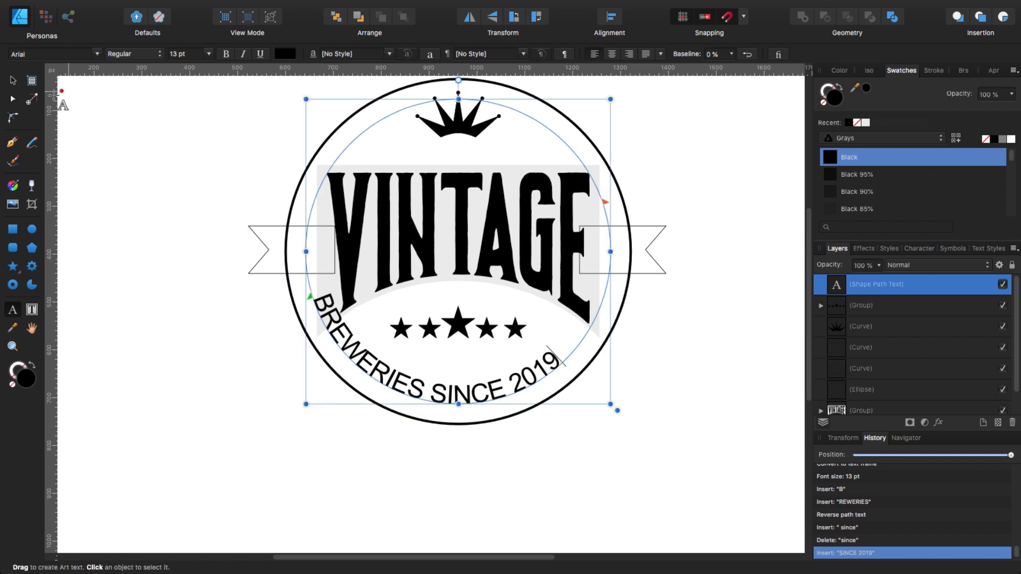
left_click_drag(311, 301, 326, 342)
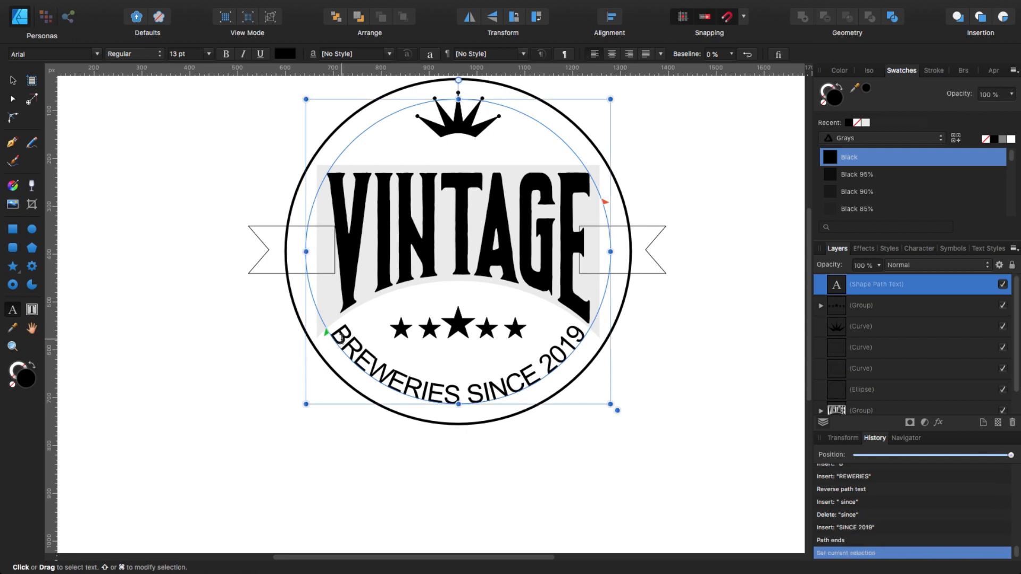
Set all of the path text in the Cast Iron font and re-center it along the circle's lower arc.
key("super+a")
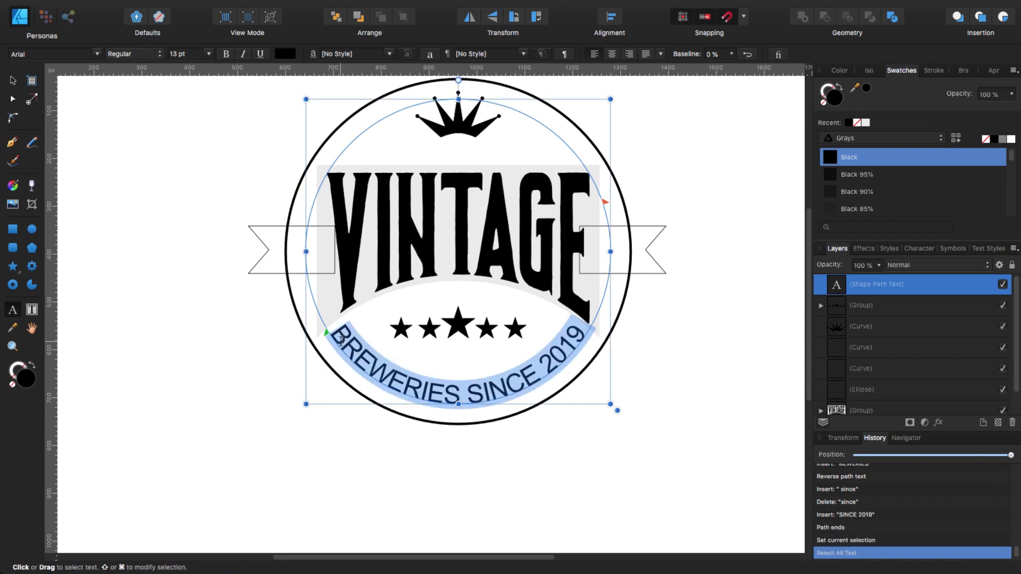
left_click(99, 56)
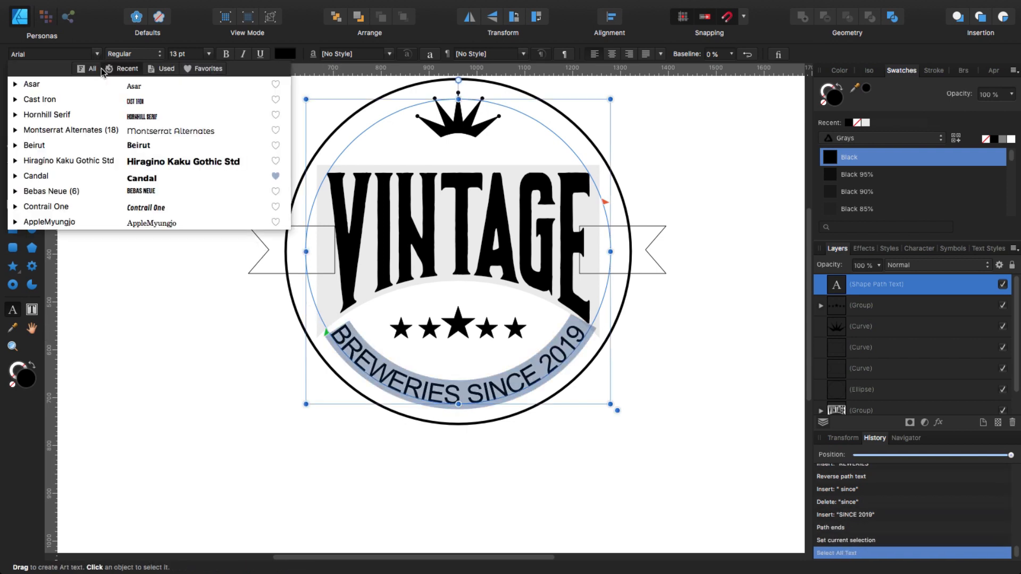
left_click(63, 101)
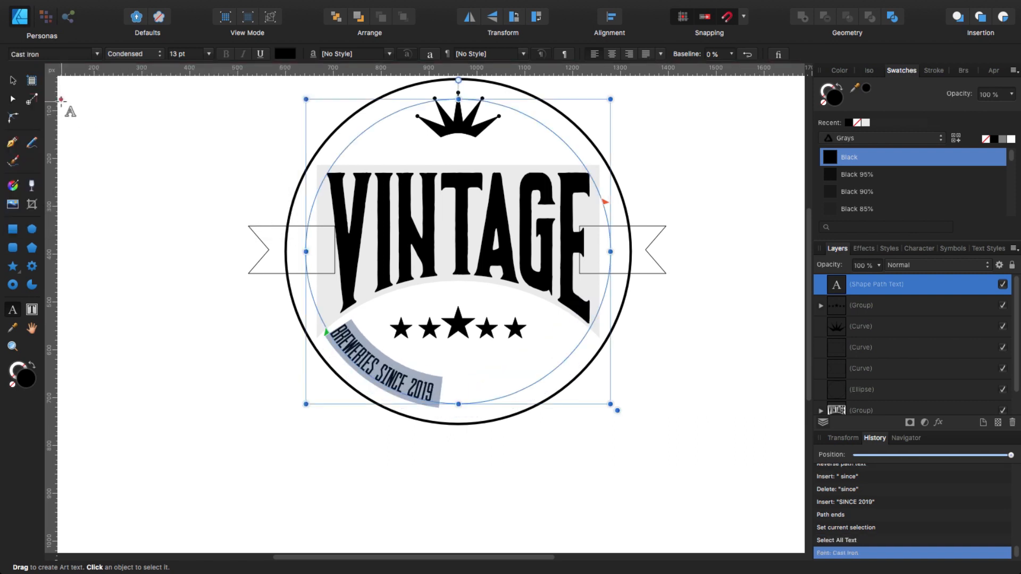
left_click_drag(328, 336, 397, 394)
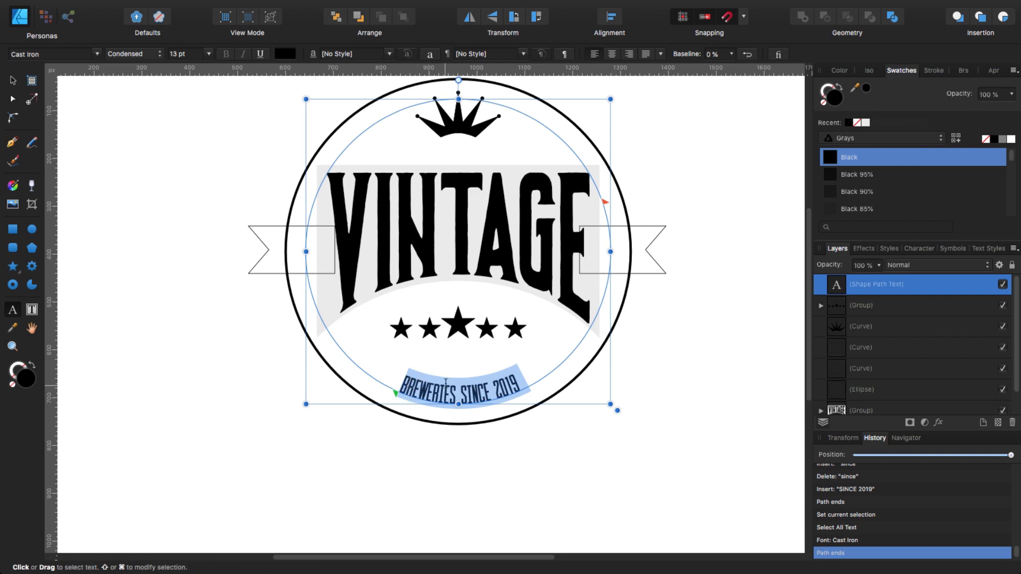
Set the path text's tracking to 48 ‰ and adjust its start point to re-center it under the stars.
left_click(923, 250)
left_click(923, 251)
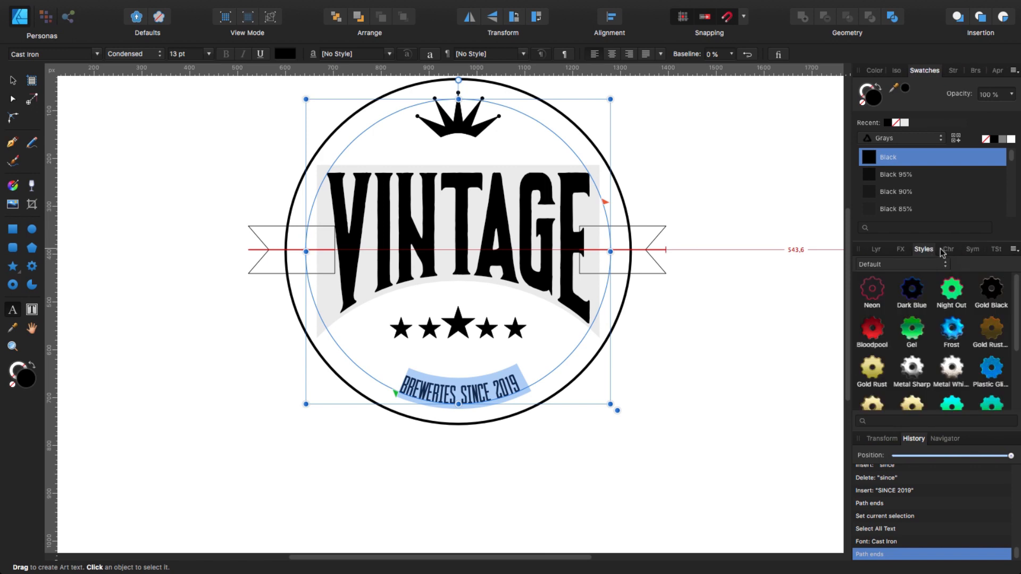
left_click(945, 249)
left_click_drag(852, 297, 805, 298)
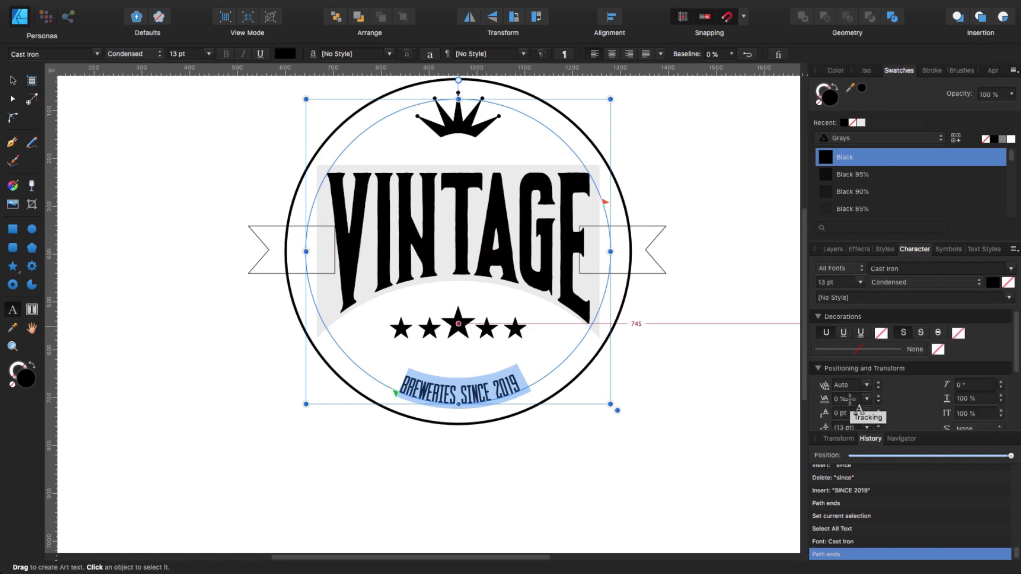
left_click(878, 395)
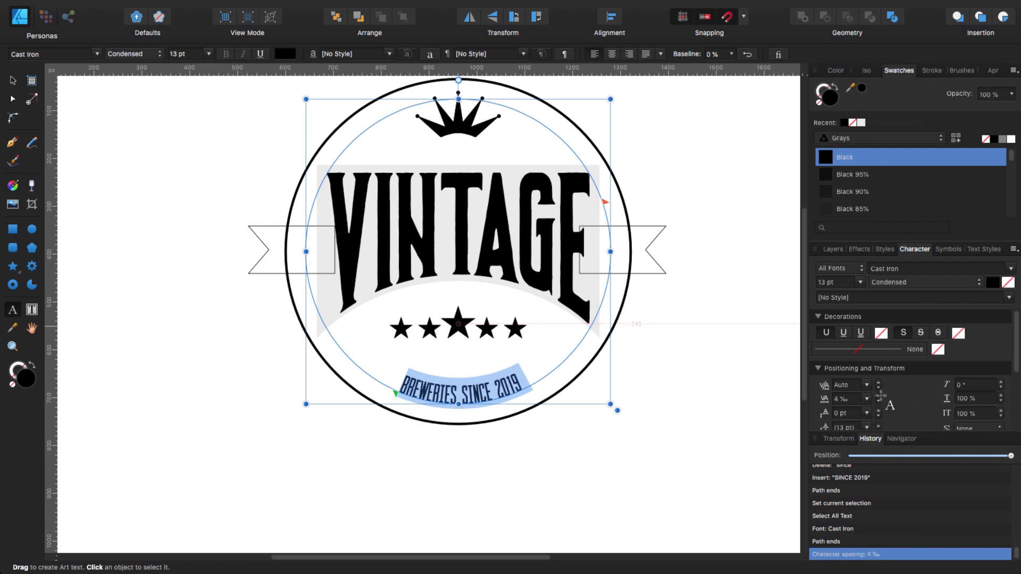
left_click(879, 396)
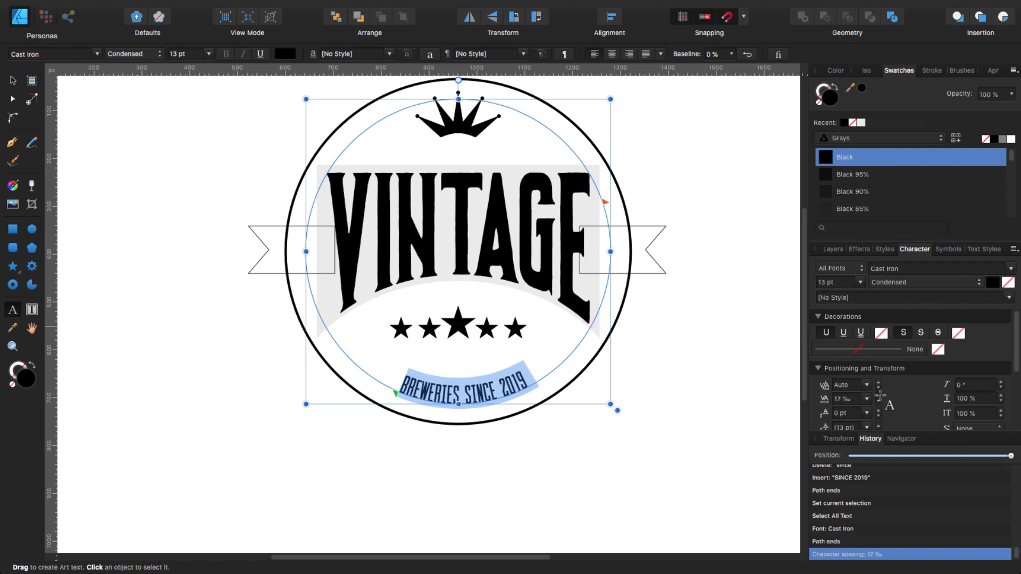
left_click_drag(879, 396, 879, 395)
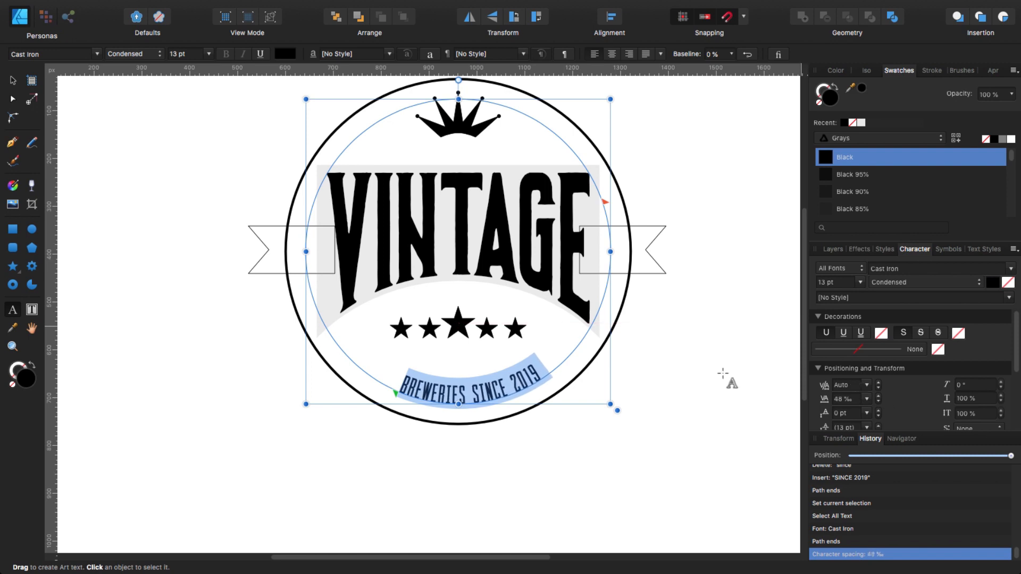
left_click_drag(394, 394, 382, 390)
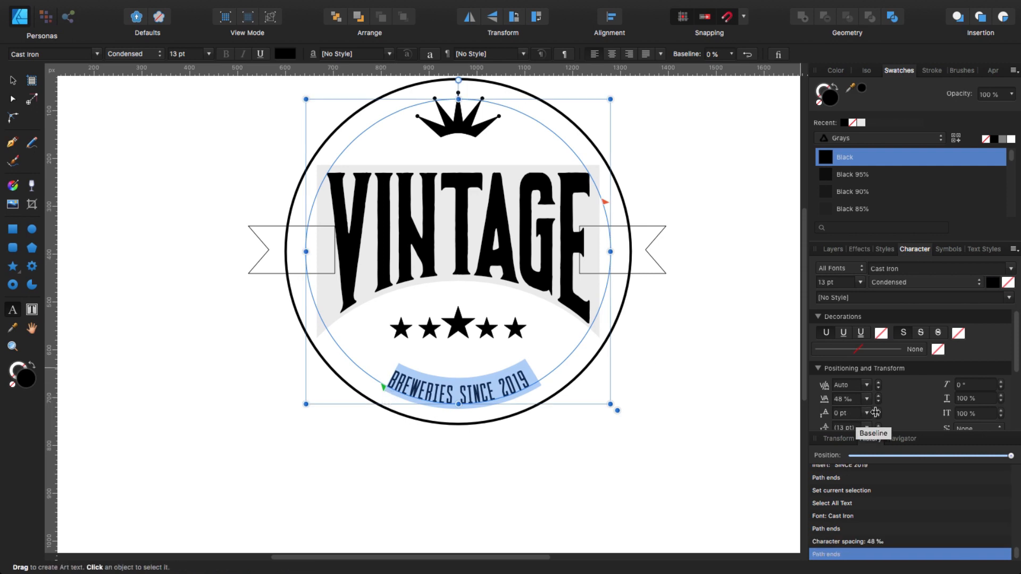
Set the path text's baseline offset to -4 pt and deselect it.
left_click(879, 410)
left_click(878, 410)
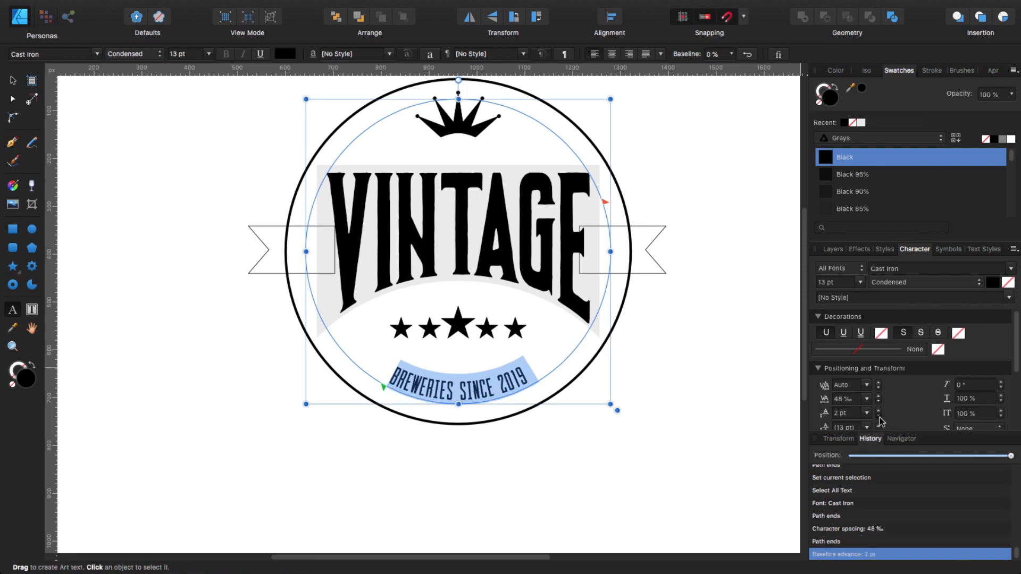
left_click(878, 416)
left_click(879, 416)
left_click(879, 416)
left_click(879, 415)
left_click(879, 415)
left_click(879, 415)
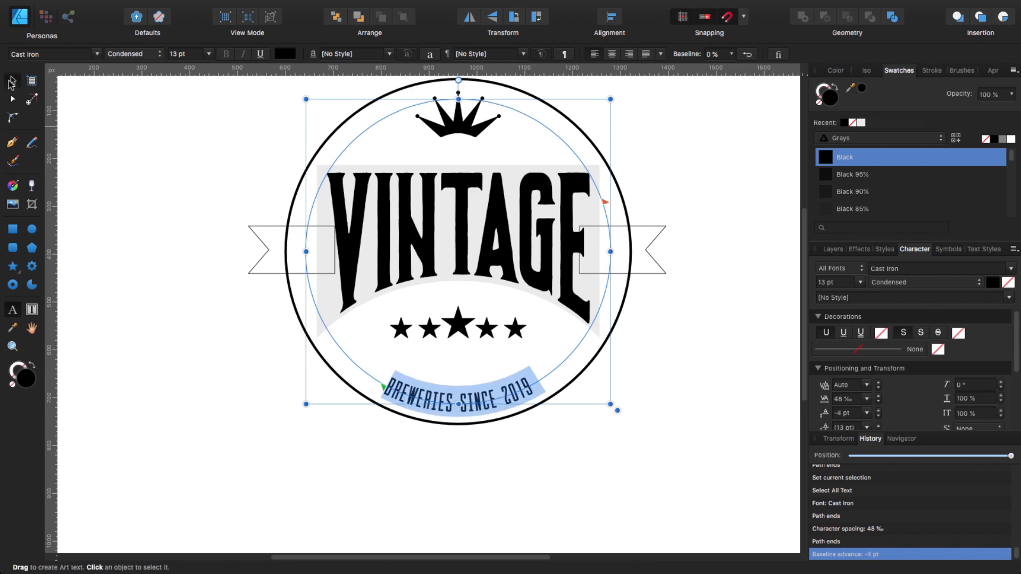
left_click(12, 81)
left_click(374, 437)
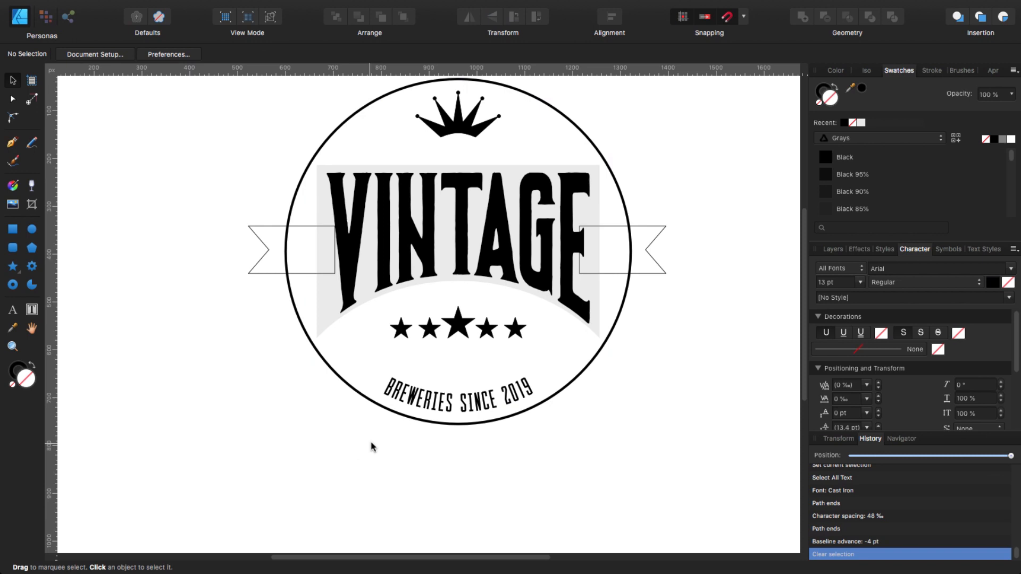
Convert the BREWERIES SINCE 2019 text to curves and merge its letters into a single curves object.
left_click(410, 401)
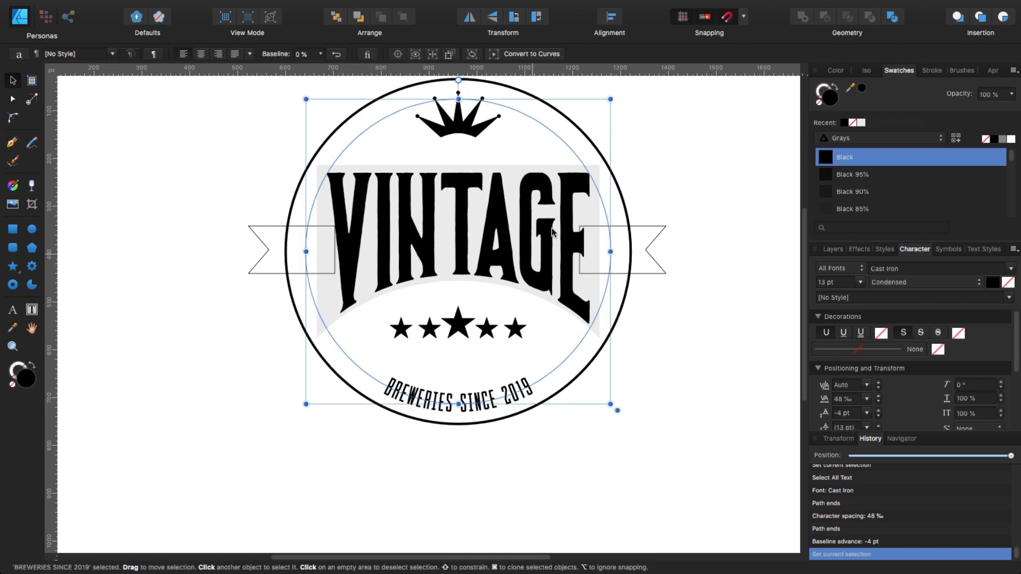
left_click(532, 53)
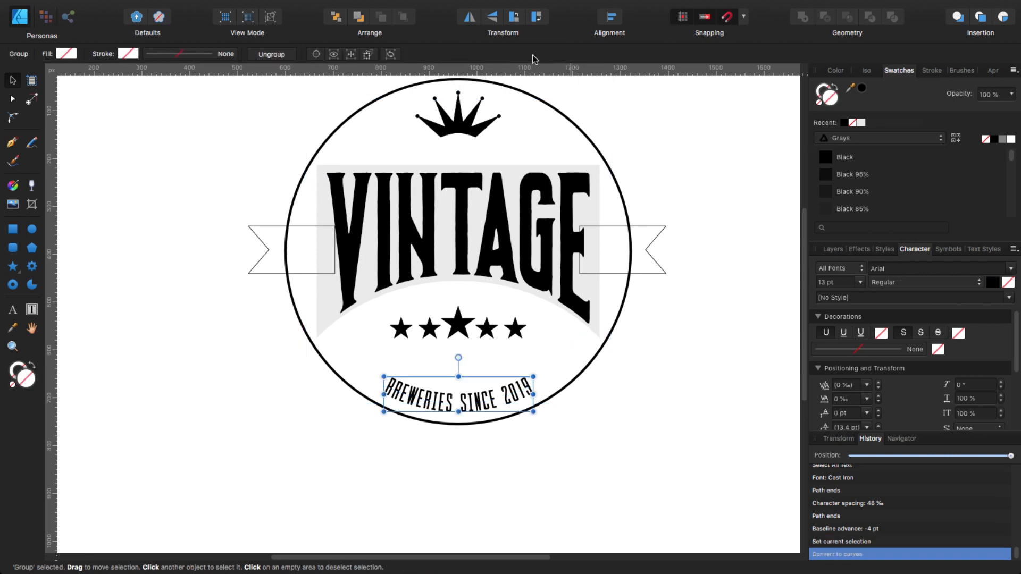
left_click(475, 445)
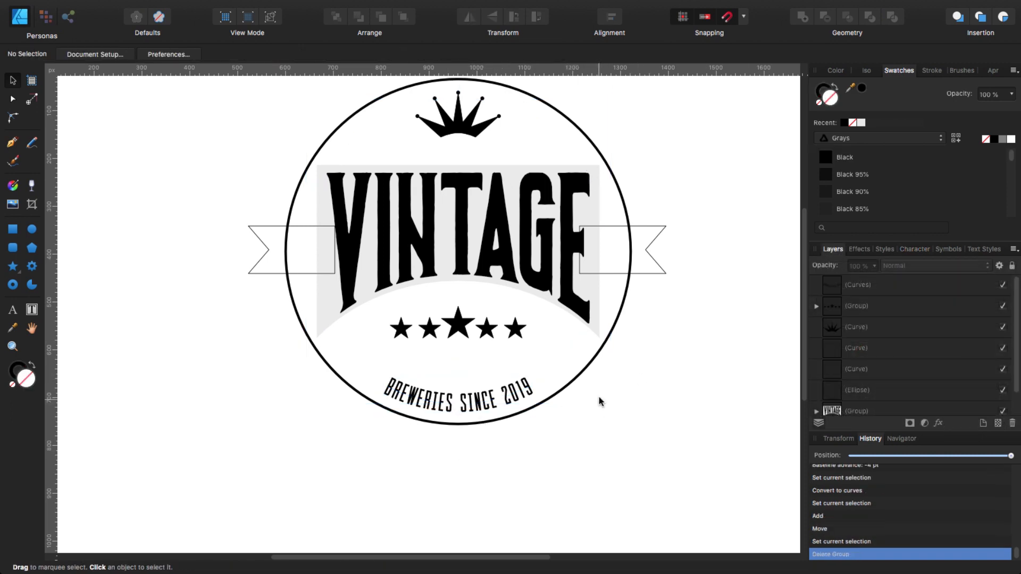
Send both ribbon ends to the back, followed by the outer badge circle.
left_click(266, 274)
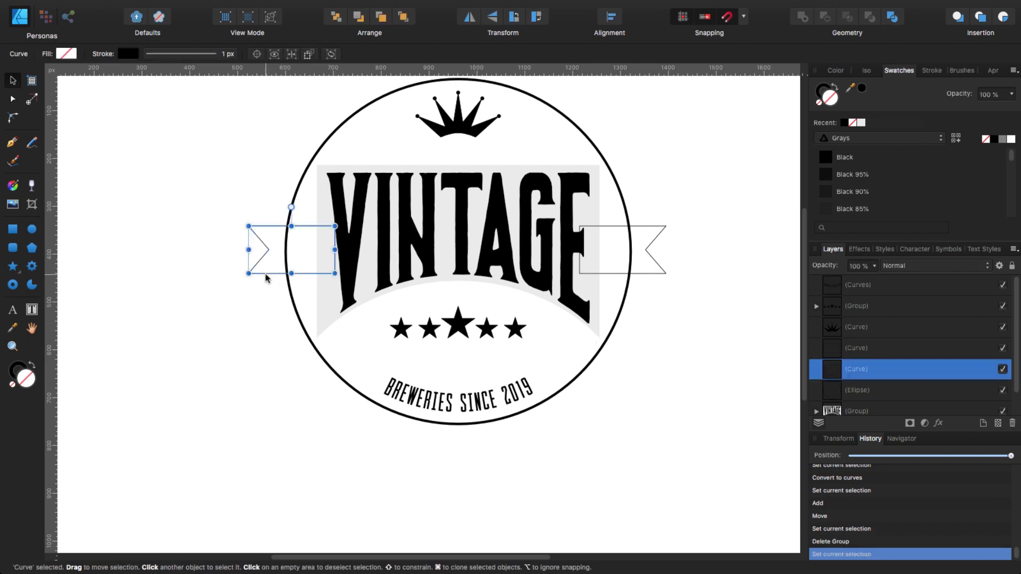
left_click(662, 274, "shift")
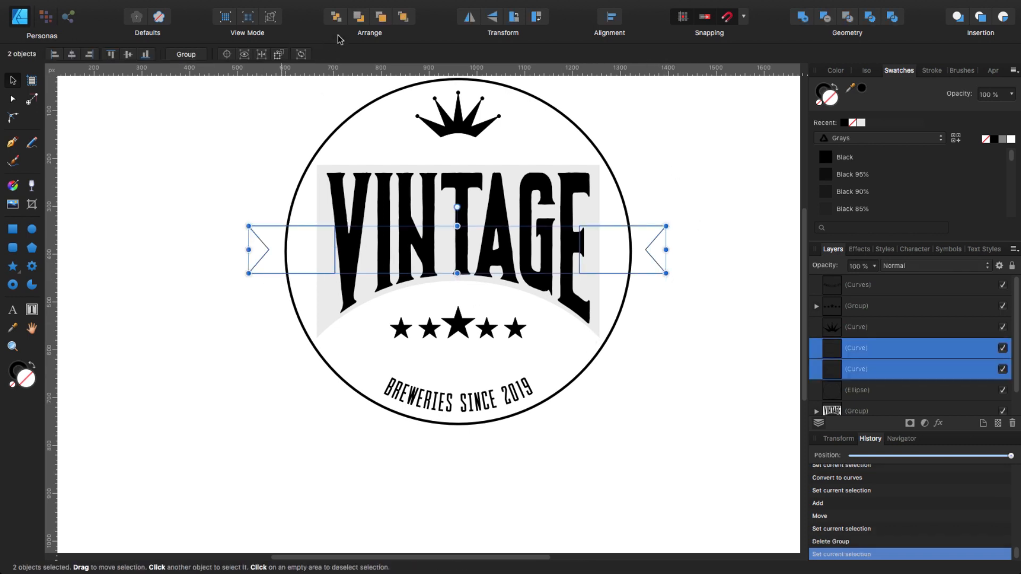
left_click(336, 17)
left_click(184, 397)
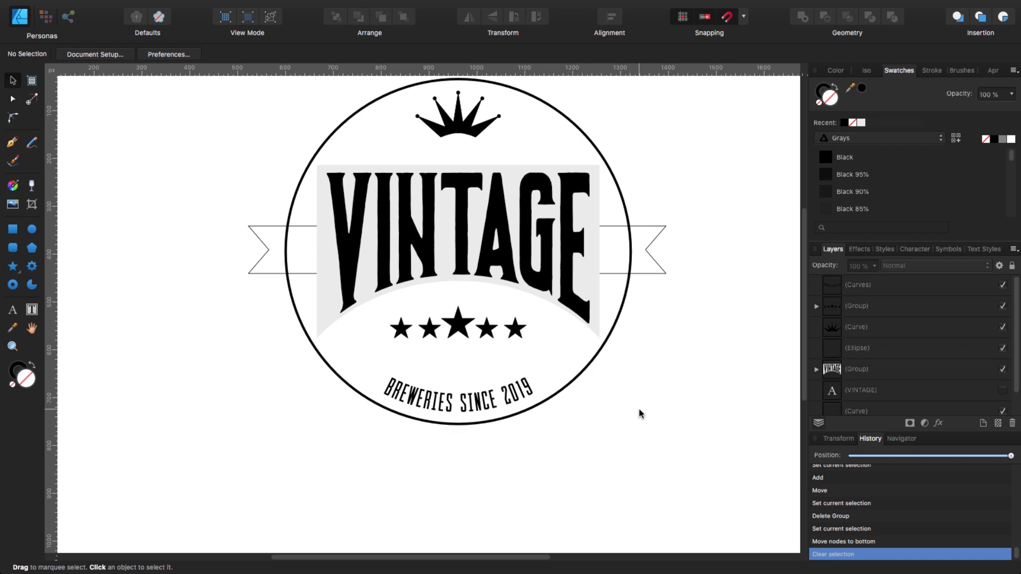
left_click(595, 366)
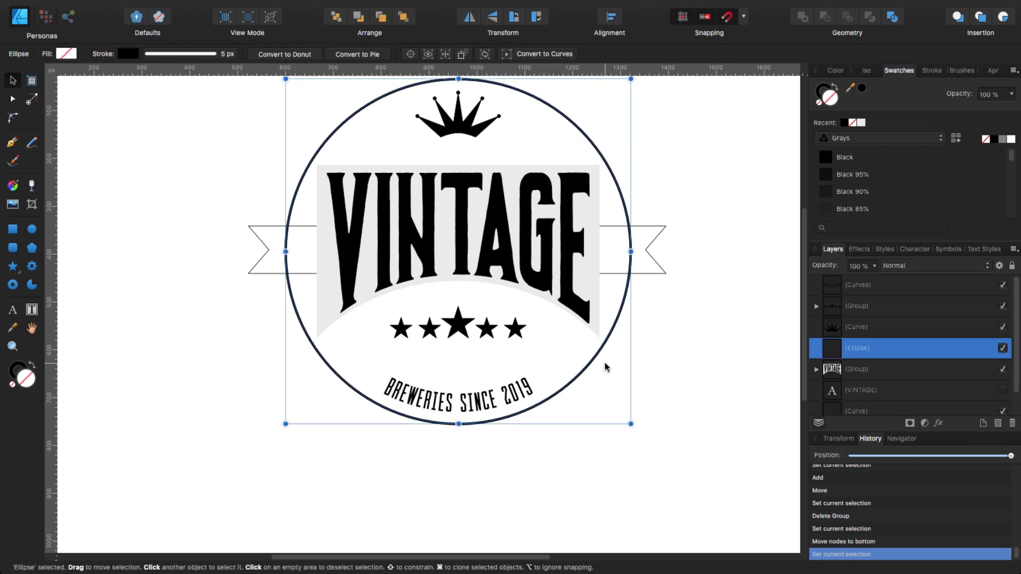
left_click(341, 19)
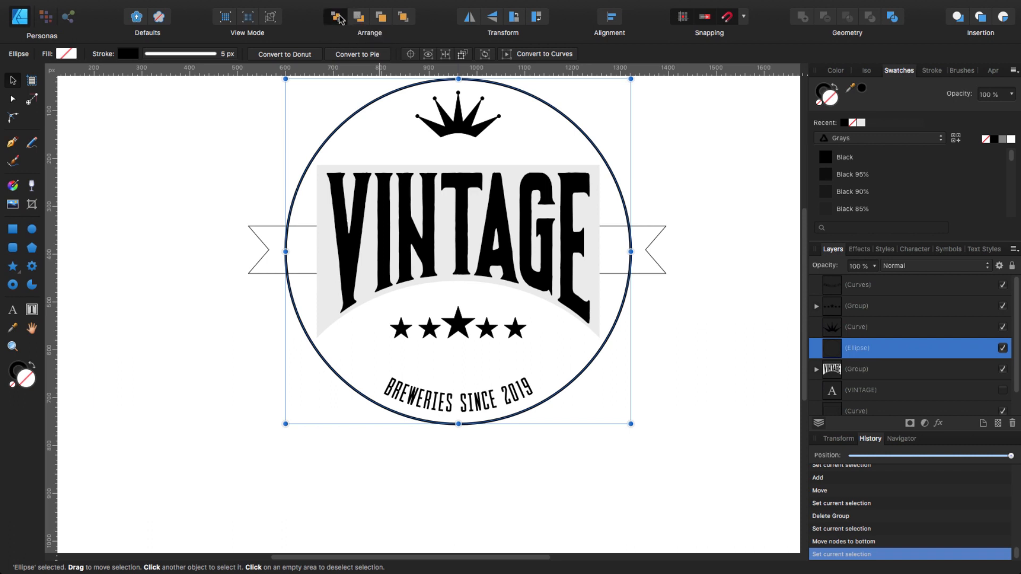
left_click(219, 319)
Select the whole badge and move it down to the vertical center of the page.
scroll(455, 468, "up", 2)
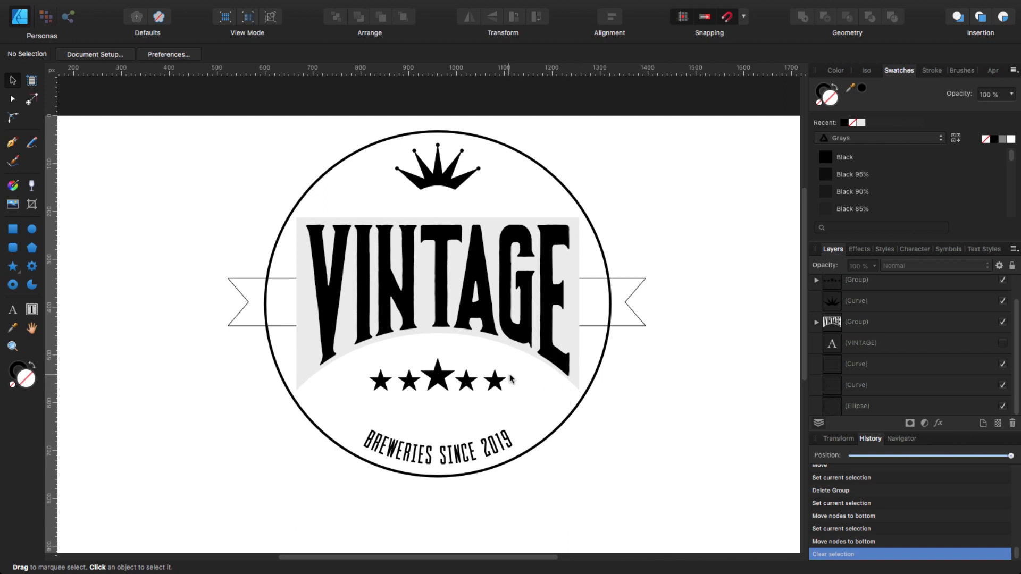
scroll(519, 369, "down", 5)
left_click_drag(314, 230, 533, 400)
left_click_drag(435, 298, 435, 322)
left_click(539, 354)
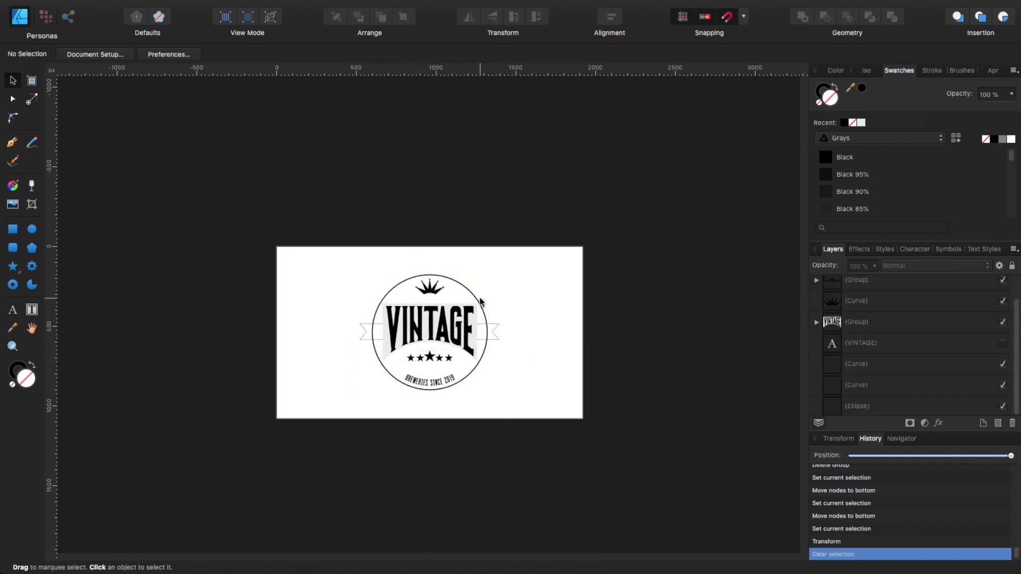
Fill the VINTAGE lettering inside its group with white.
scroll(481, 303, "up", 5)
scroll(504, 304, "up", 2)
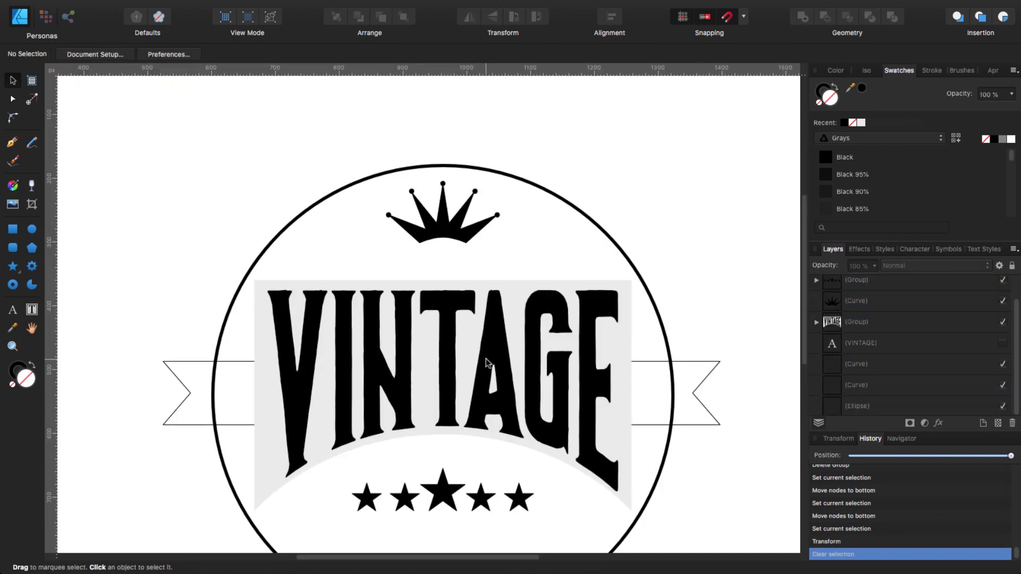
scroll(485, 363, "down", 2)
left_click(450, 352)
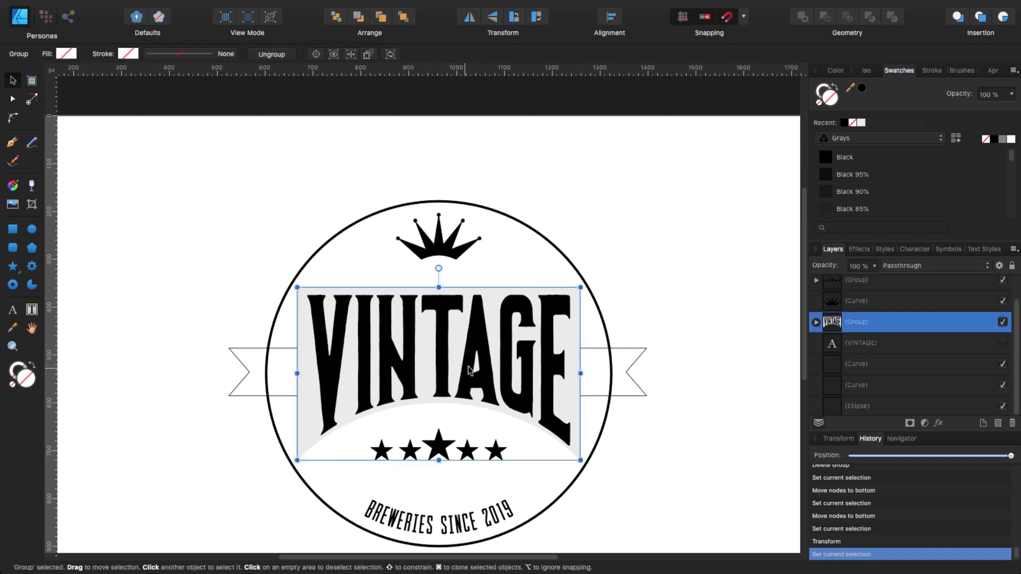
left_click(816, 325)
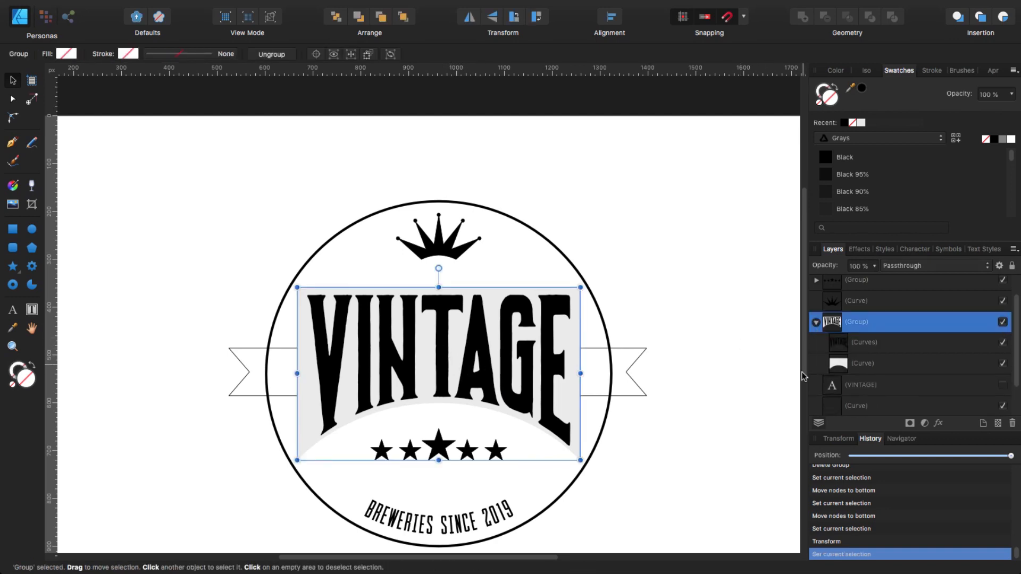
left_click(864, 351)
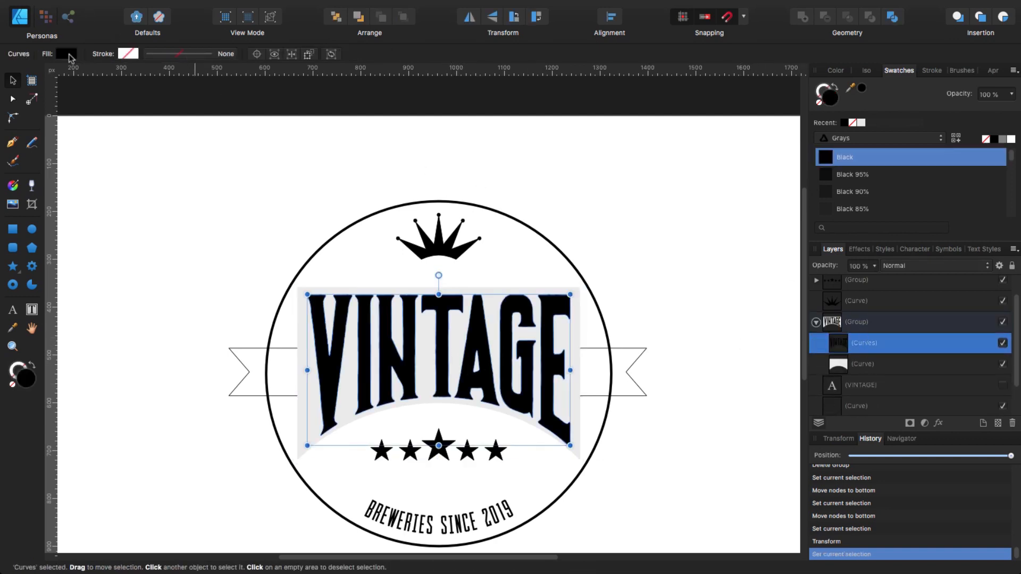
left_click(67, 54)
left_click_drag(147, 131, 197, 131)
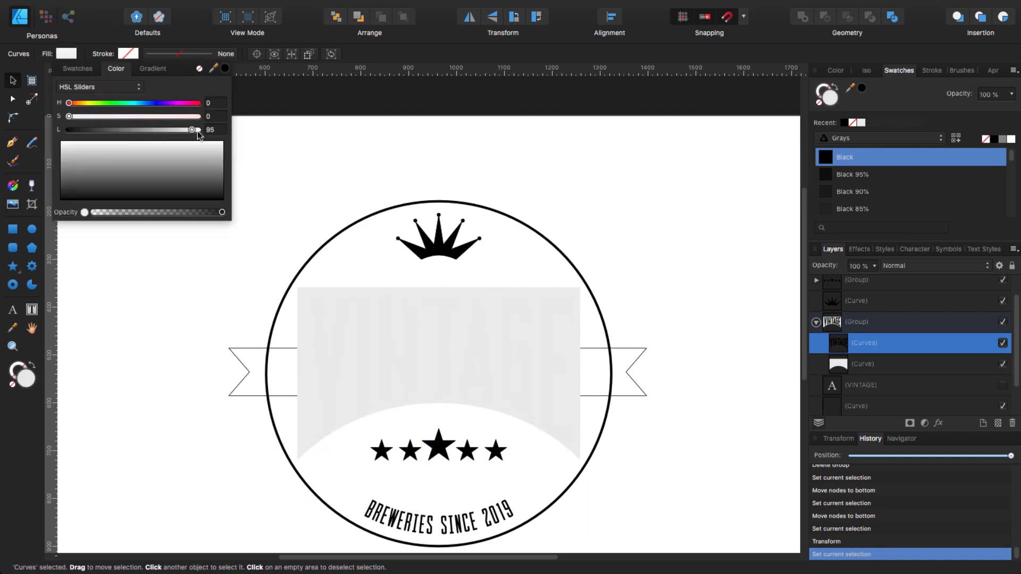
left_click(293, 344)
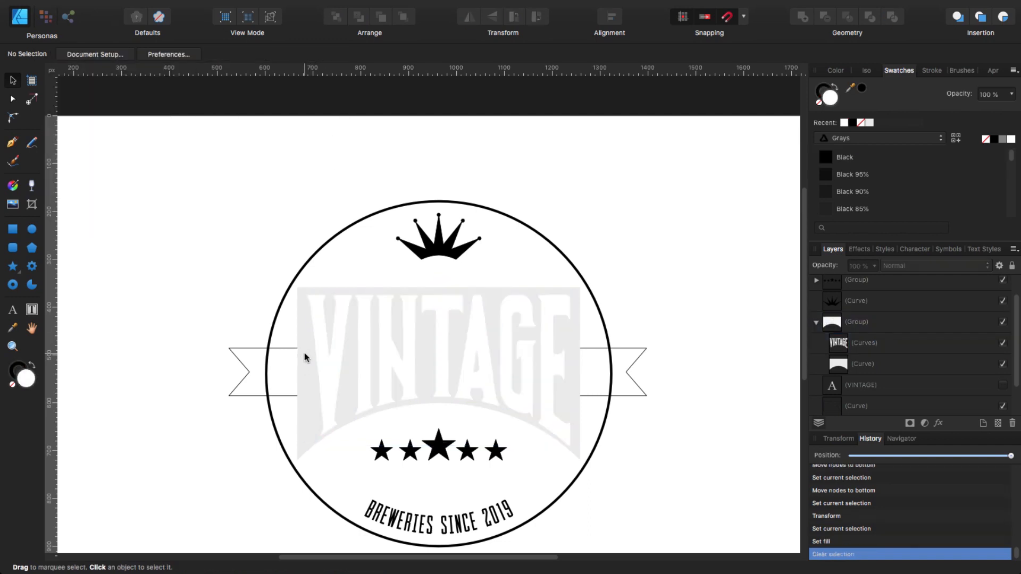
Fill the arched background shape behind VINTAGE with the pink swatch Vintage Logo Design #06 Final #03 2.
left_click(304, 363)
left_click(304, 362)
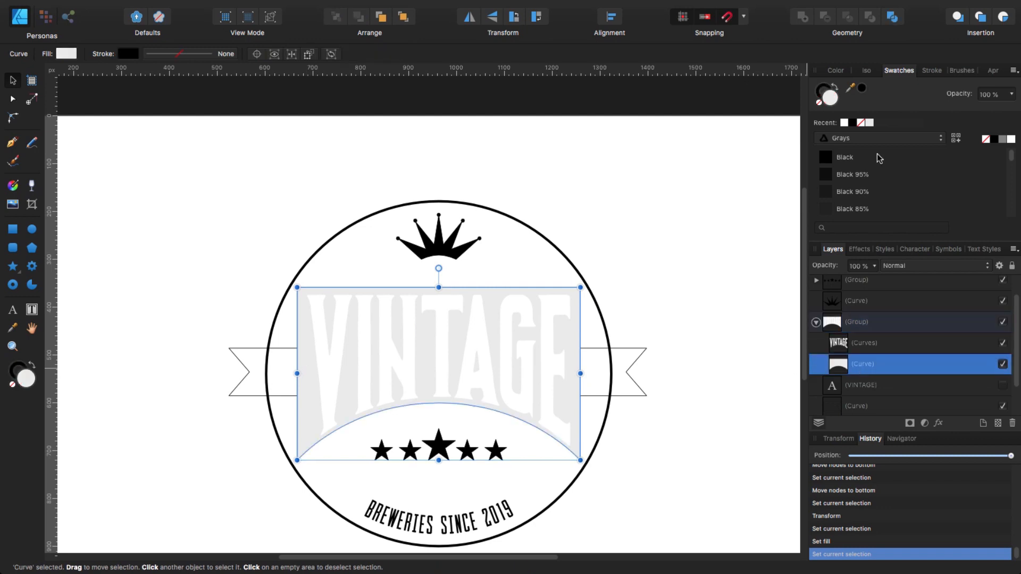
left_click(851, 139)
left_click(886, 255)
left_click(883, 174)
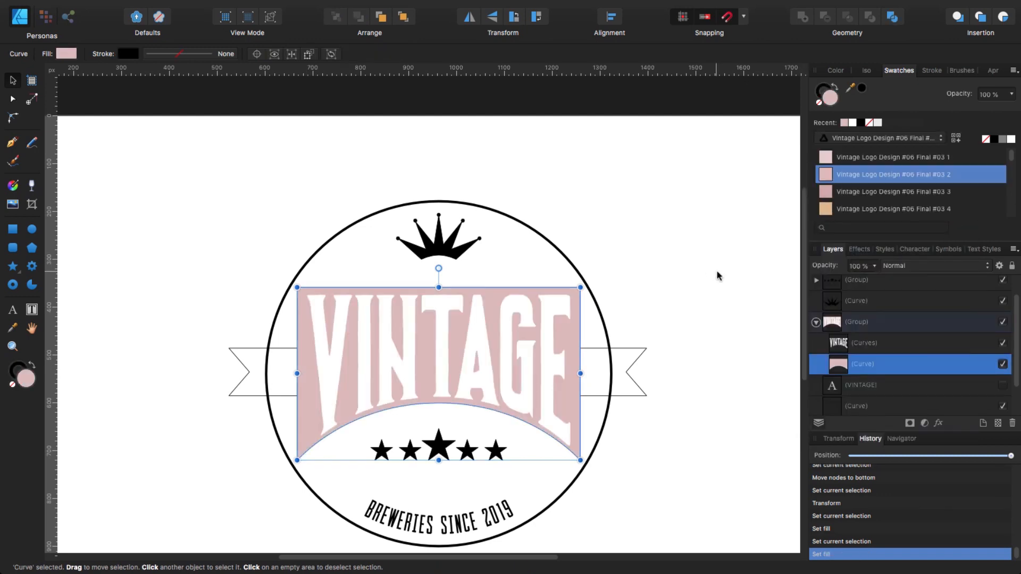
Set the arched background shape's stroke to the red swatch Vintage Logo Design #06 Final #03 17.
left_click(823, 88)
scroll(893, 197, "down", 5)
left_click(893, 170)
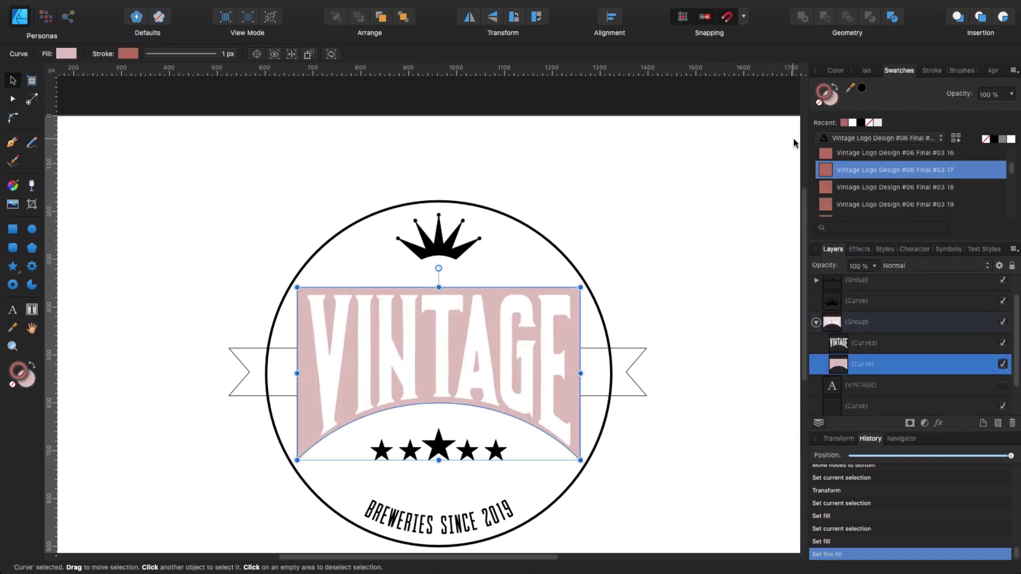
Thicken the red stroke around the arched background shape behind the VINTAGE lettering.
left_click(183, 54)
left_click_drag(160, 94, 176, 94)
left_click(625, 332)
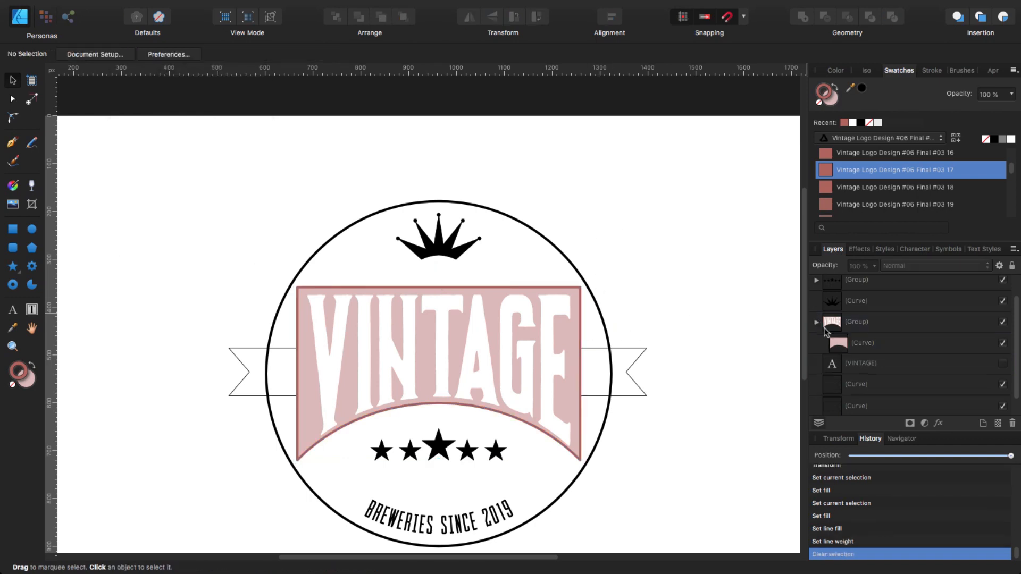
Give the badge circle a tan stroke and fill it with the green swatch Vintage Logo Design #06 Final #03 23.
left_click(845, 407)
scroll(859, 202, "up", 4)
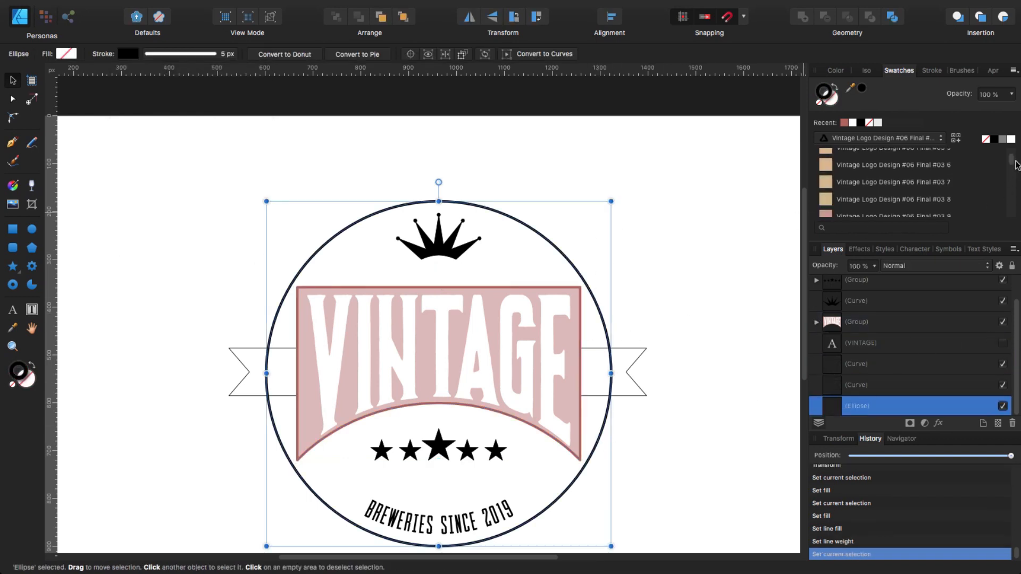
left_click(858, 187)
left_click(833, 99)
left_click(828, 203)
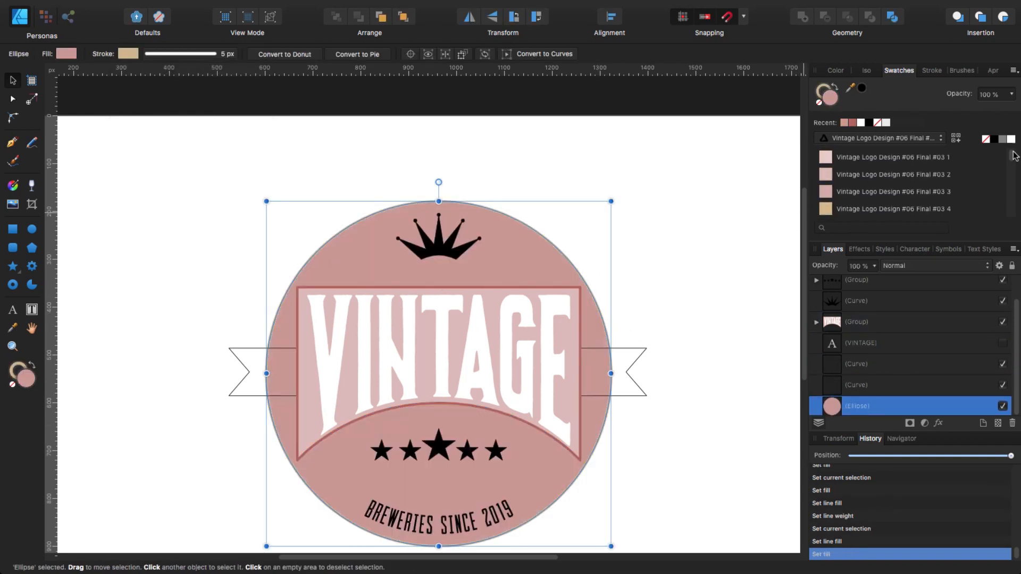
scroll(851, 192, "down", 4)
left_click(825, 174)
Fill both ribbon ends beside the circle with black.
left_click(856, 364)
left_click(66, 54)
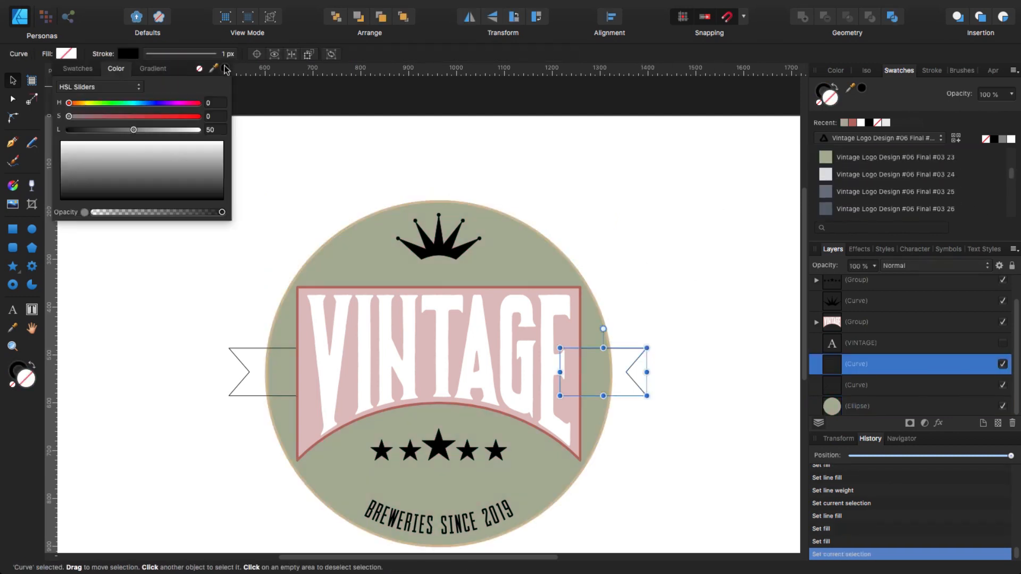
left_click(141, 197)
left_click(230, 372)
left_click(66, 53)
left_click(225, 68)
left_click(679, 365)
Enlarge the crown and center it in the space above the VINTAGE banner.
scroll(679, 365, "down", 3)
left_click(416, 173)
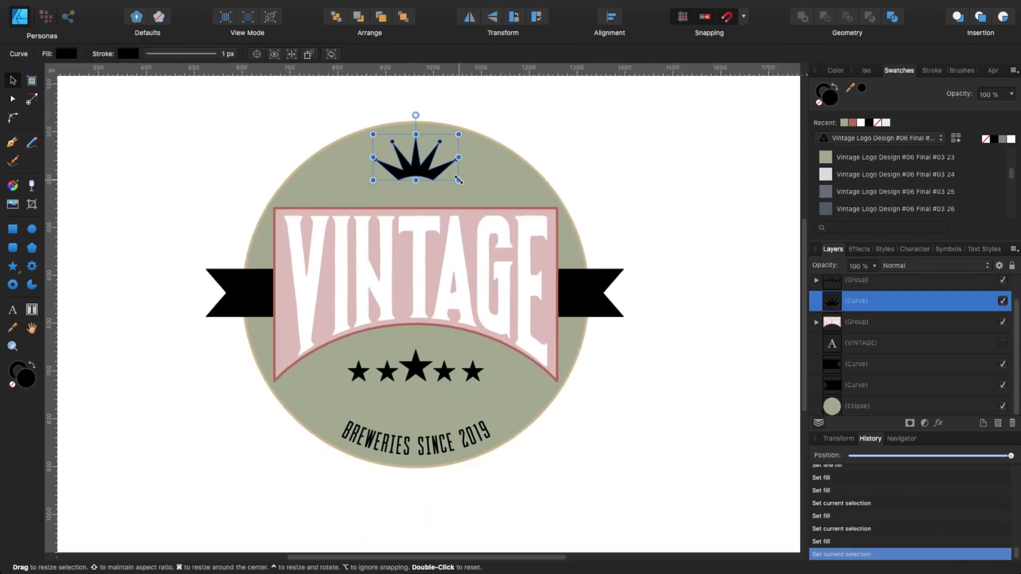
left_click_drag(459, 181, 475, 190)
left_click_drag(415, 176, 416, 188)
left_click(649, 247)
Enlarge the group of five stars and place it between the VINTAGE arch and the BREWERIES SINCE 2019 text.
left_click(445, 381)
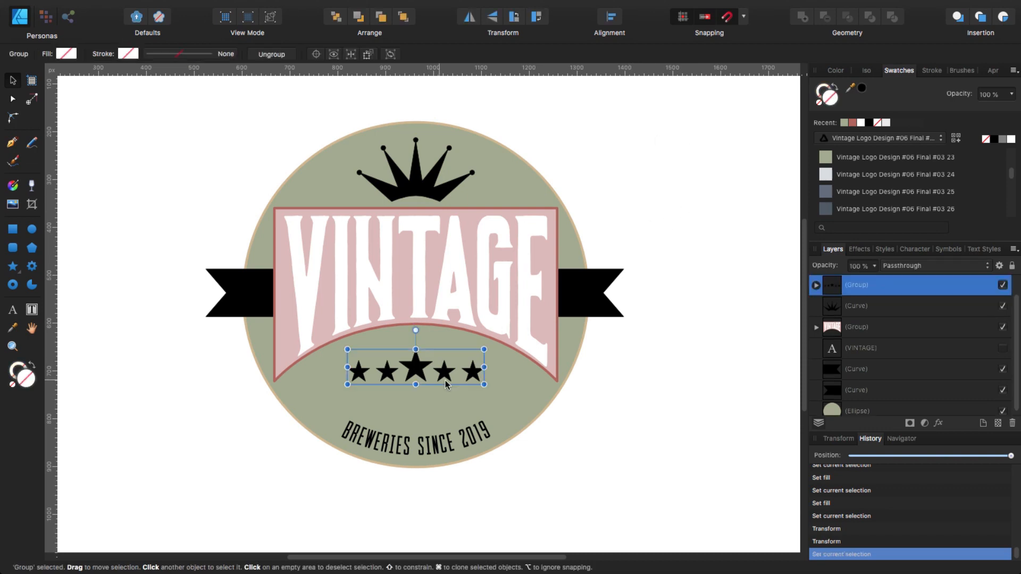
left_click_drag(487, 383, 484, 394)
left_click_drag(432, 373, 419, 386)
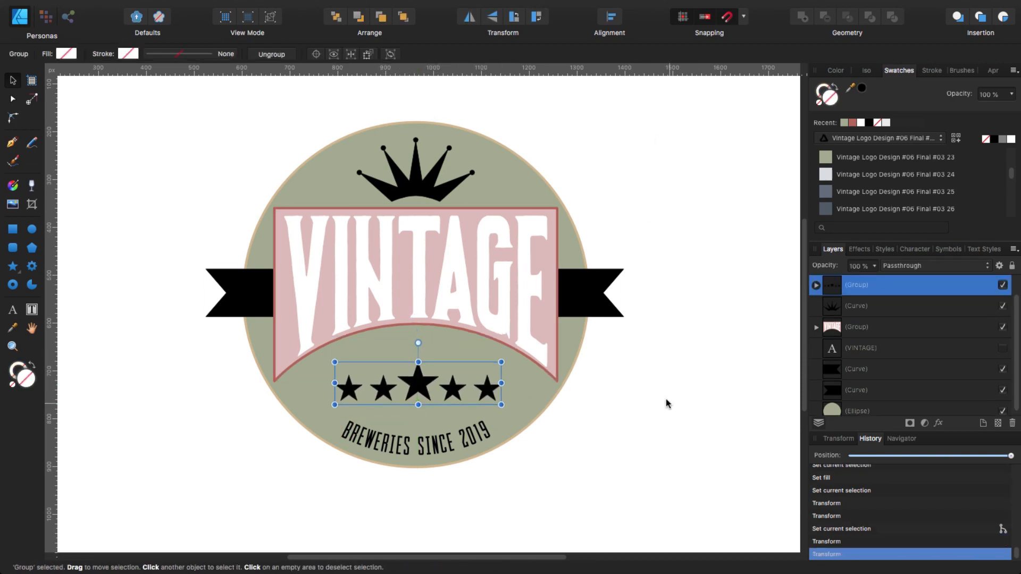
left_click(665, 401)
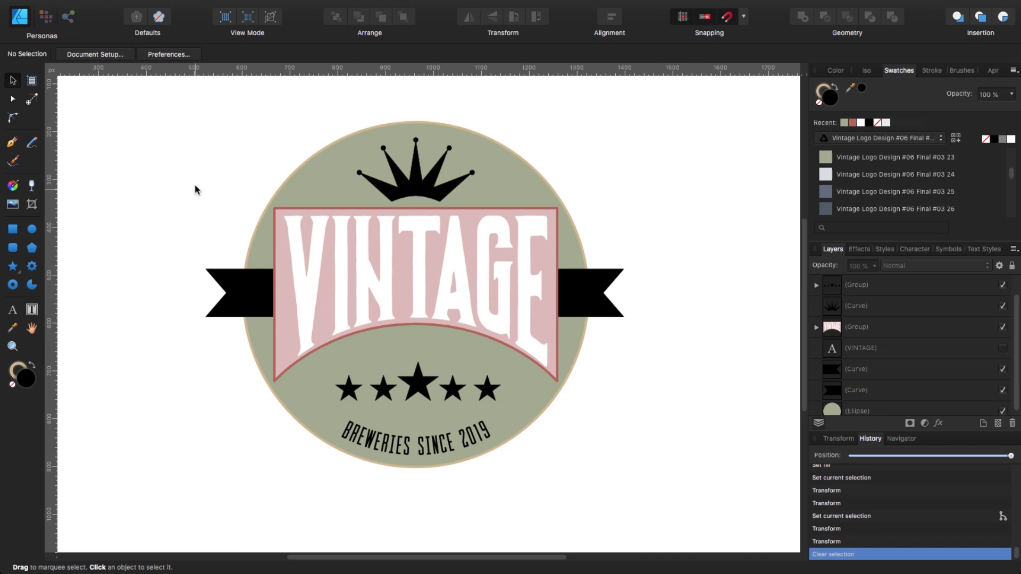
Select all visible parts of the badge and group them.
left_click_drag(126, 99, 660, 337)
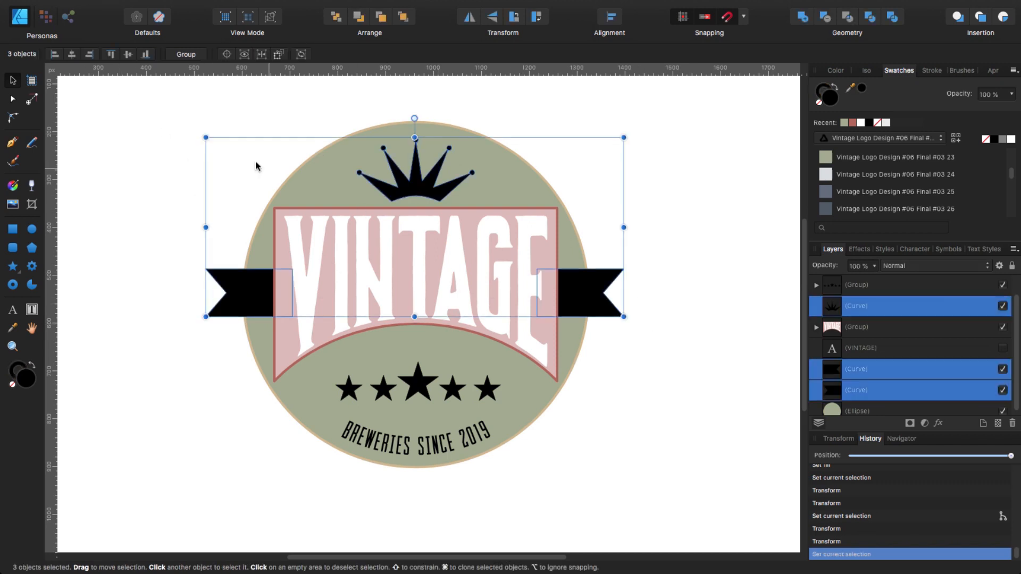
left_click(167, 95)
left_click_drag(154, 104, 667, 509)
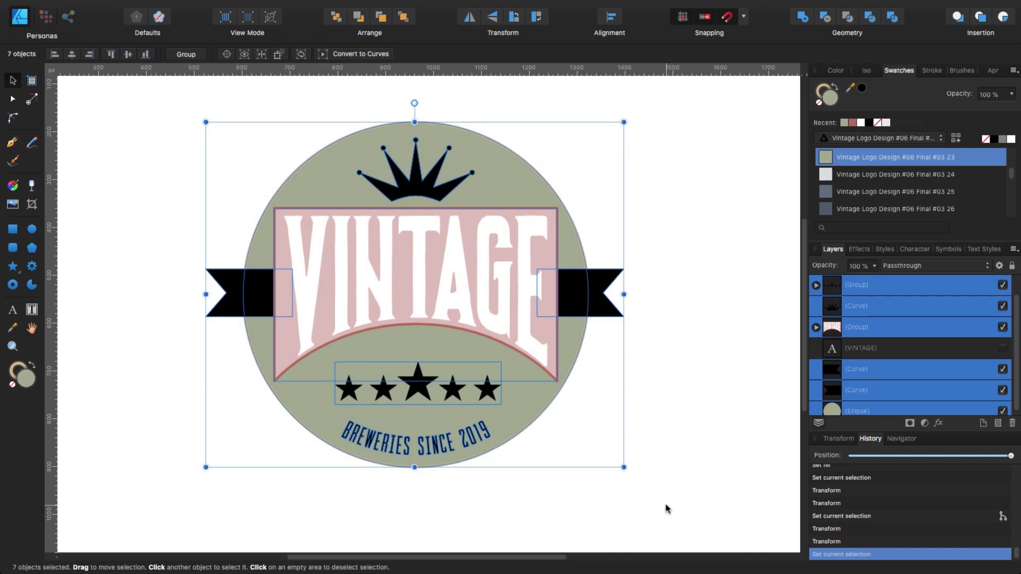
left_click(187, 55)
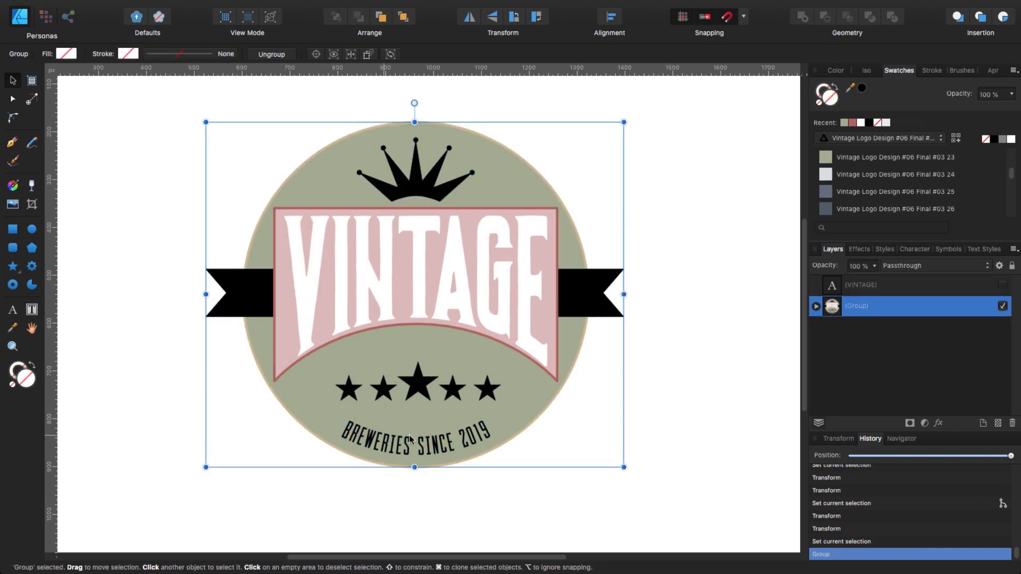
Delete the hidden VINTAGE text layer that is left outside the badge group.
left_click(858, 287)
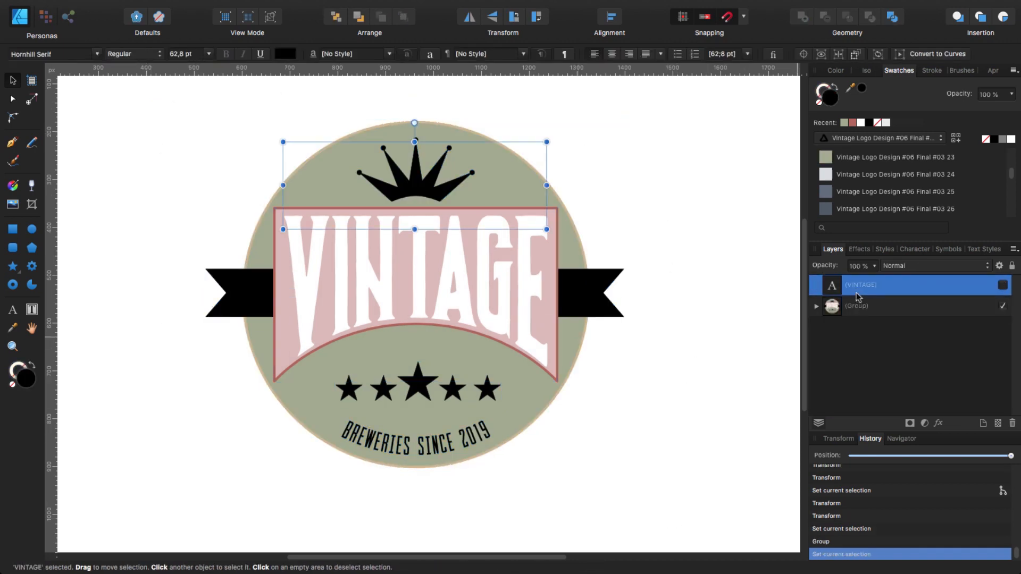
key("Delete")
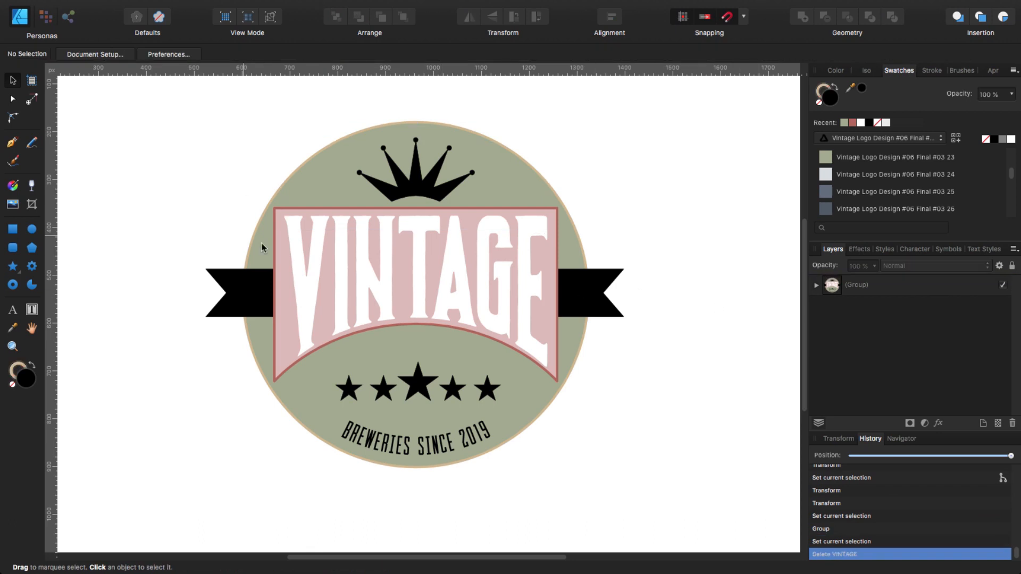
left_click(402, 267)
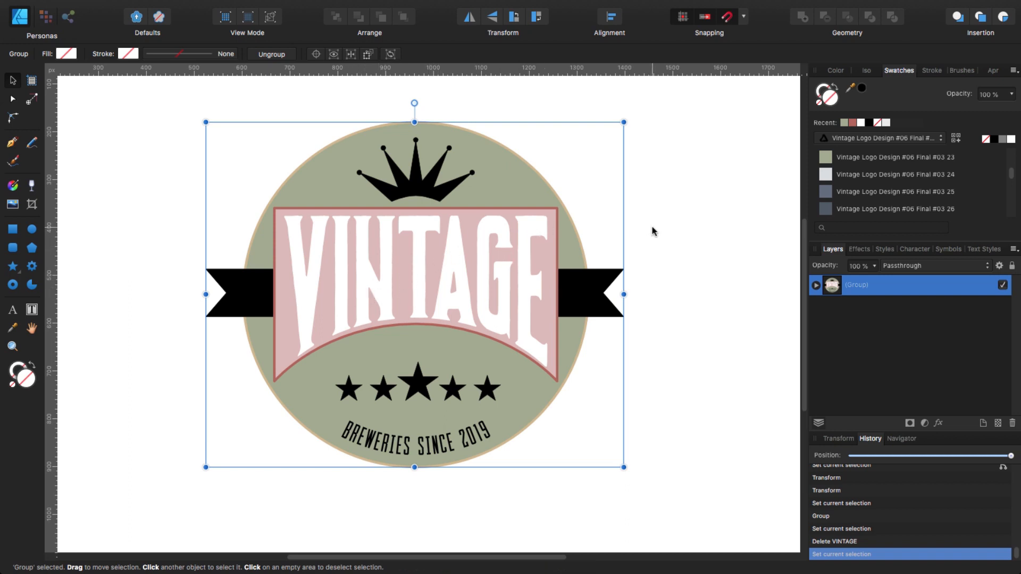
left_click(686, 260)
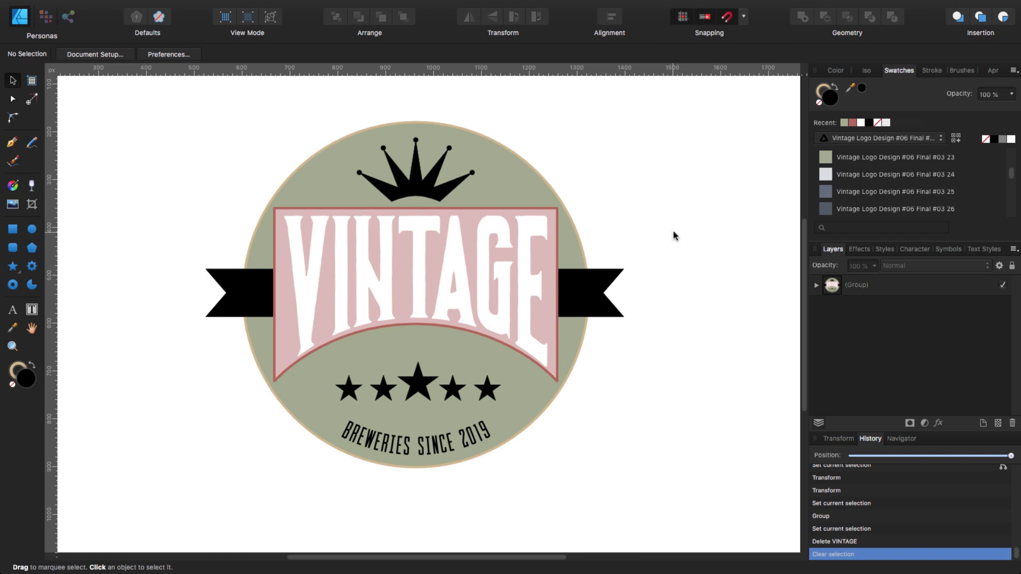
Scale the badge group down proportionally and center it on the page.
key("super+0")
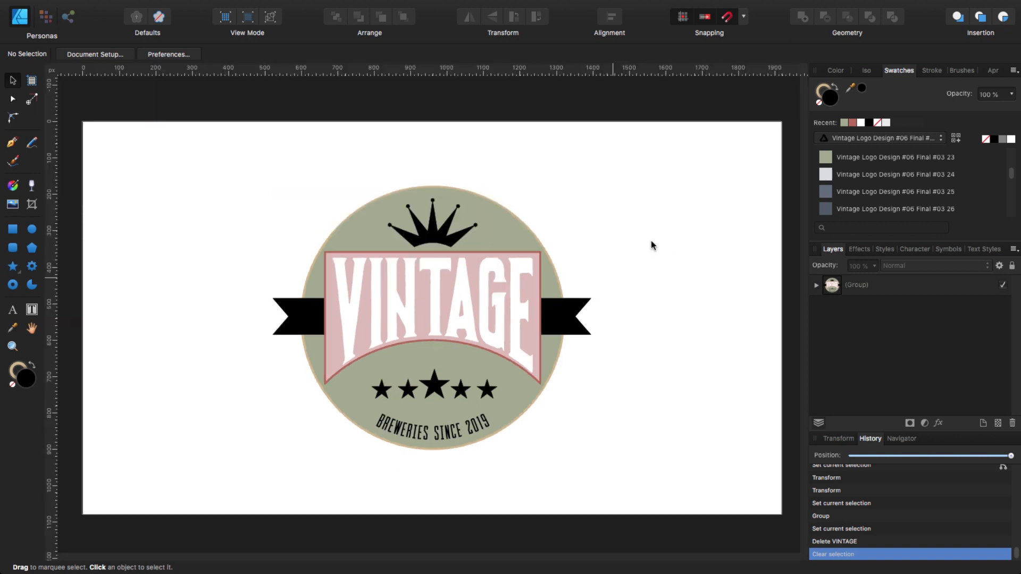
left_click(441, 287)
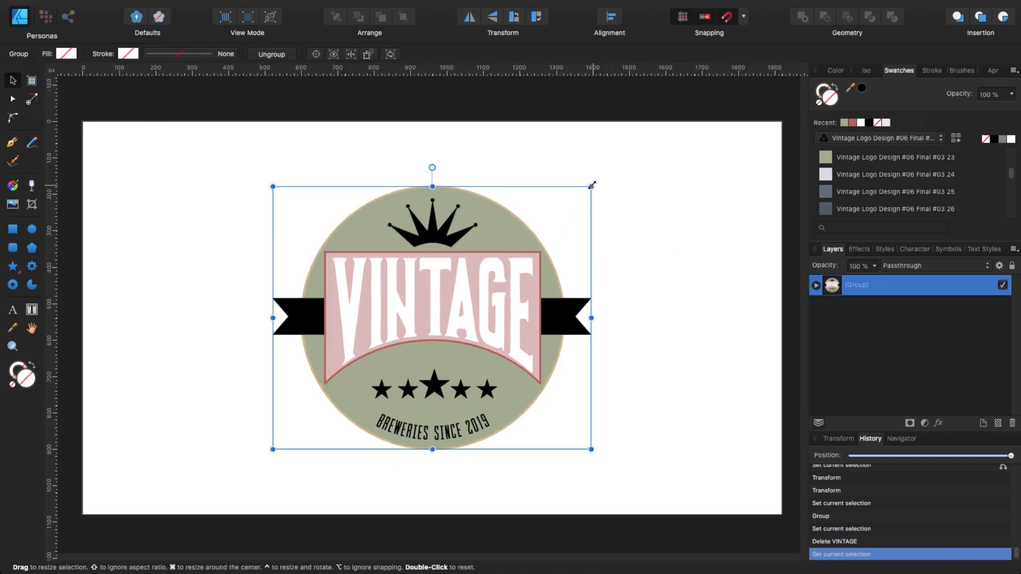
left_click_drag(591, 186, 515, 251)
left_click_drag(436, 335, 475, 301)
left_click(246, 226)
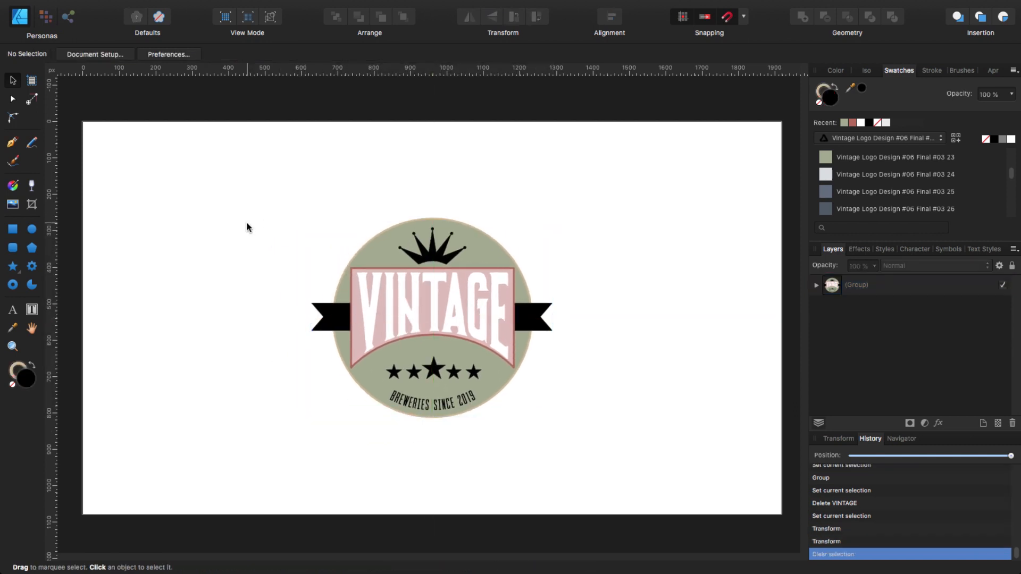
Draw a page-sized rectangle behind the badge and fill it with the slate swatch Vintage Logo Design #06 Final #03 26.
left_click(13, 229)
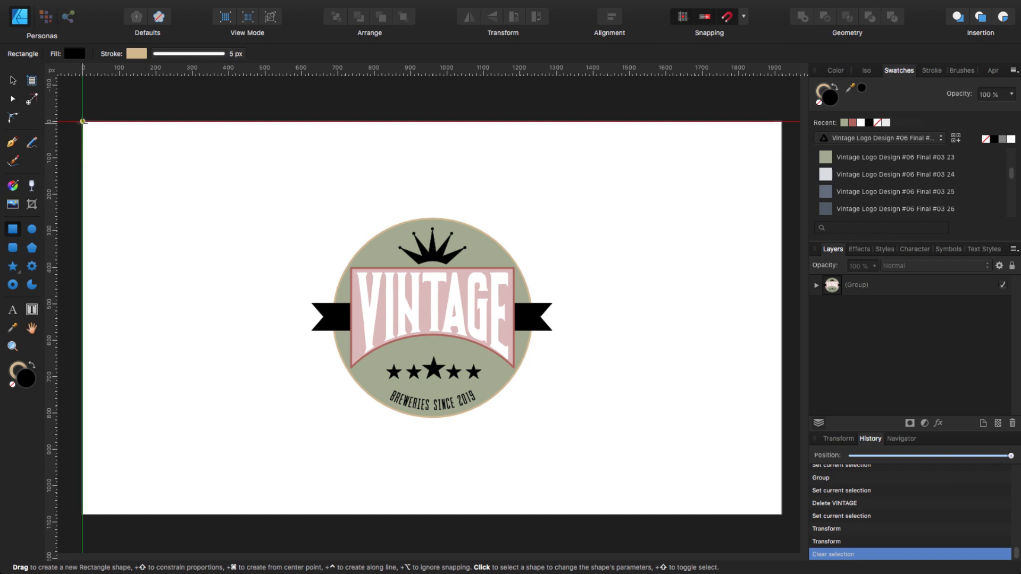
mouse_move(83, 121)
left_mouse_down()
mouse_move(152, 202)
mouse_move(513, 408)
mouse_move(781, 515)
left_mouse_up()
left_click(338, 17)
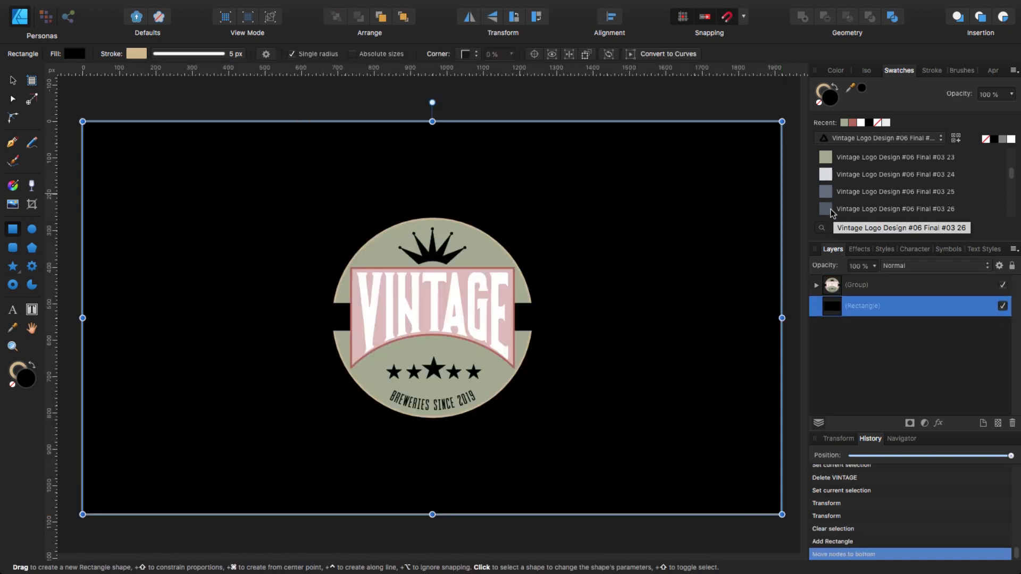
left_click(852, 208)
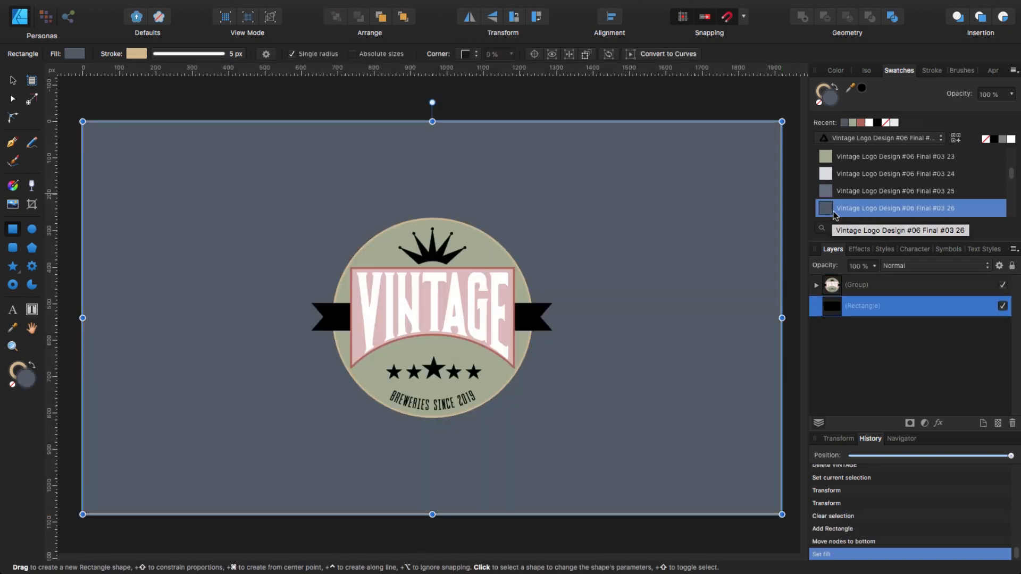
left_click(350, 100)
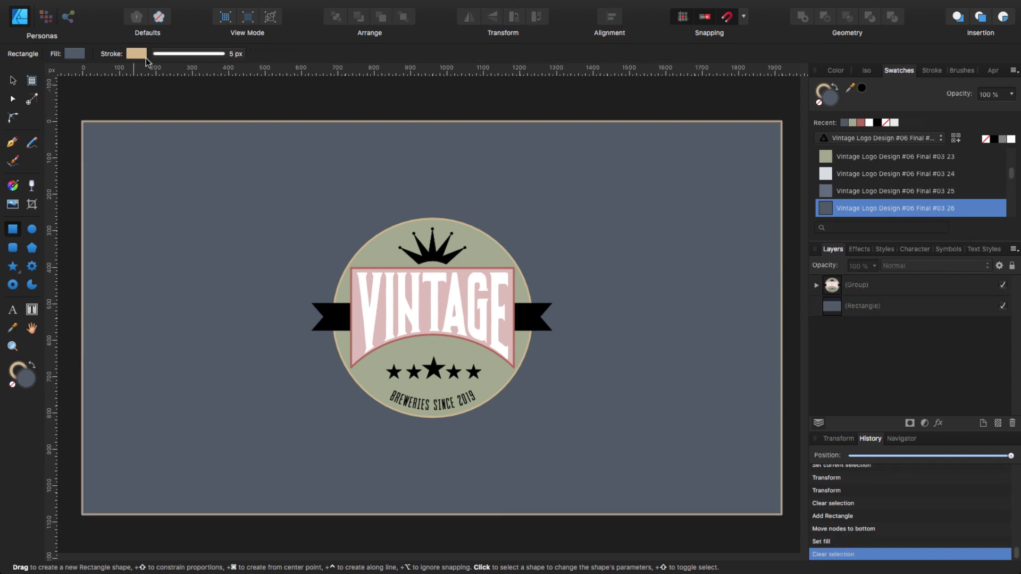
Remove the stroke from the background rectangle.
key("v")
left_click(172, 153)
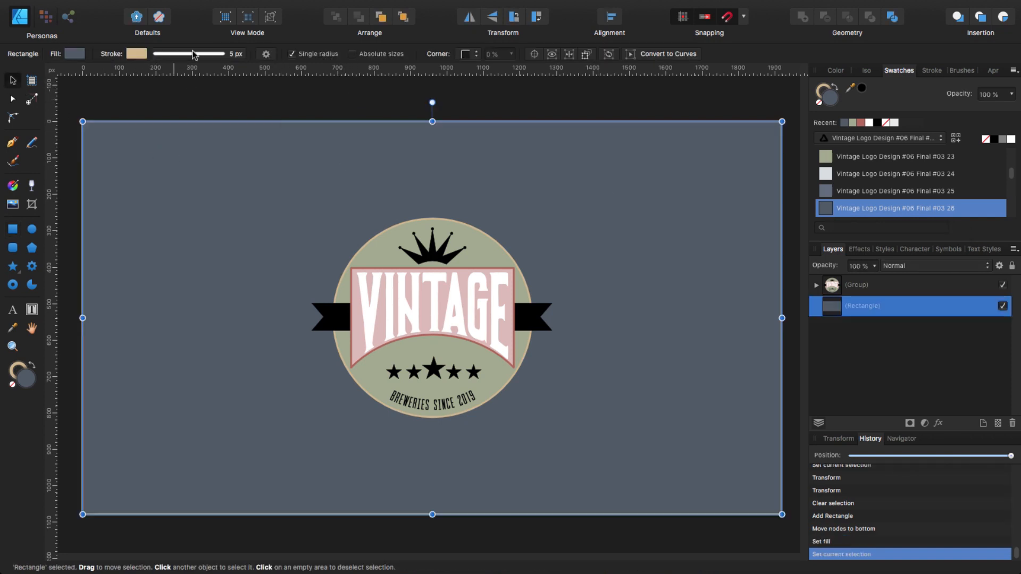
left_click(181, 55)
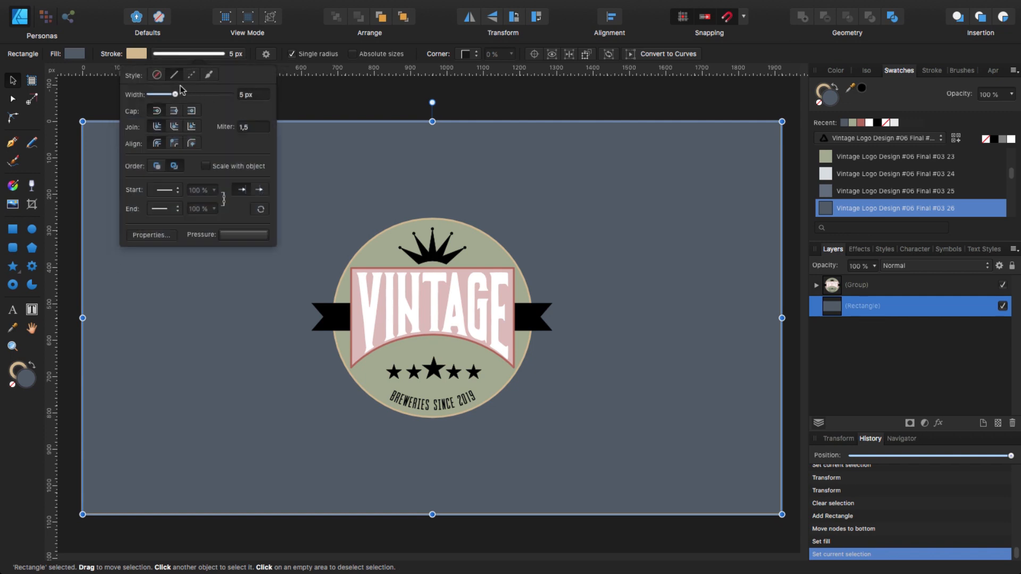
left_click(157, 75)
left_click(327, 164)
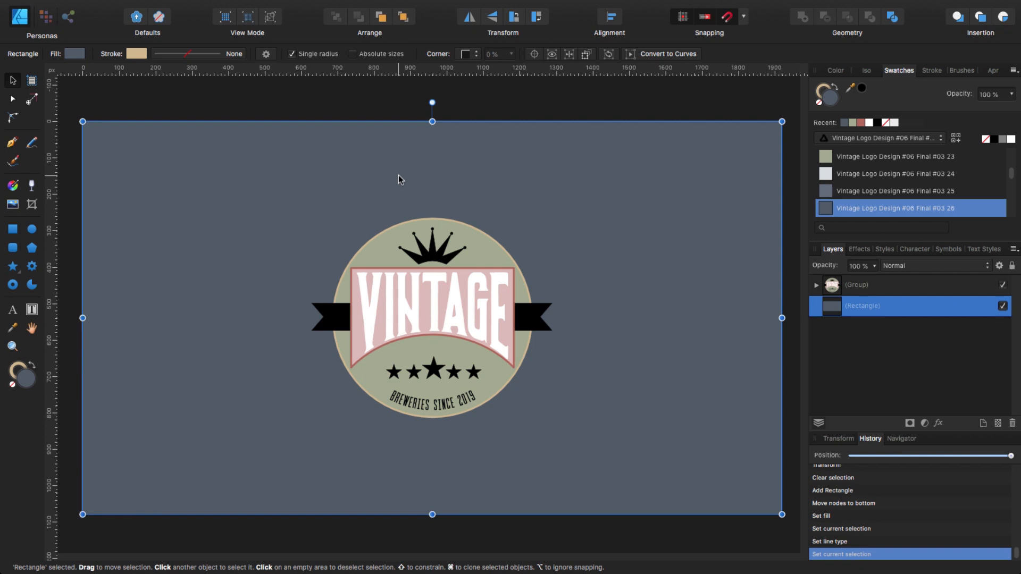
Lock the background rectangle and clear the selection.
key("super+l")
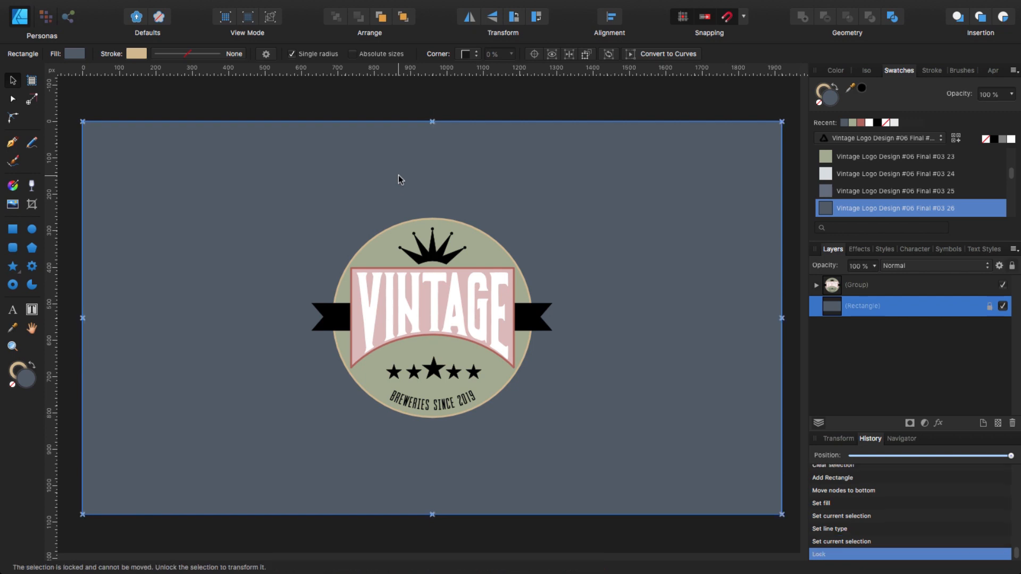
left_click_drag(444, 204, 445, 318)
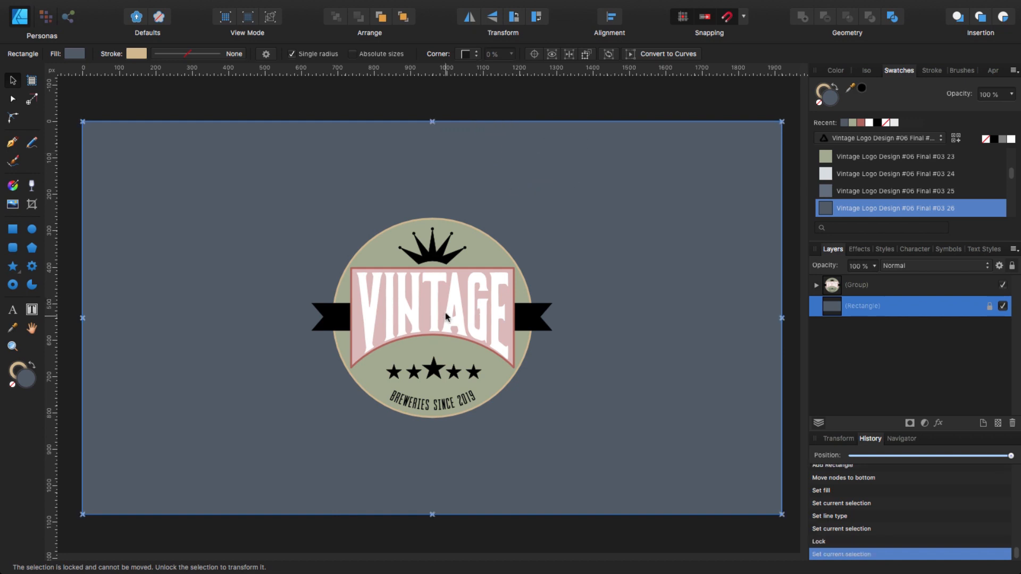
key("super+d")
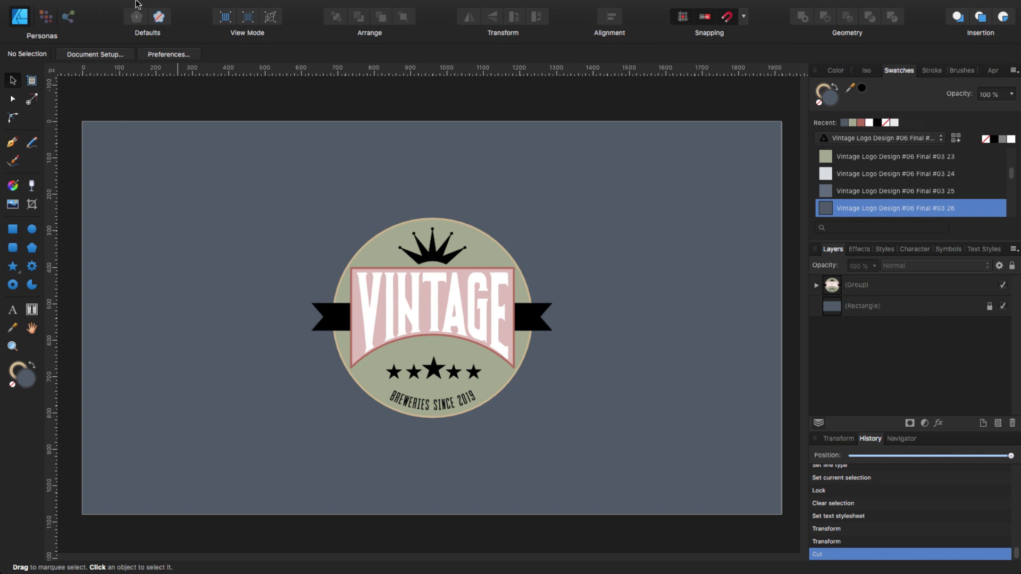
Place the image Scratches for Mask #03.tiff in the document at its original size.
left_click(128, 7)
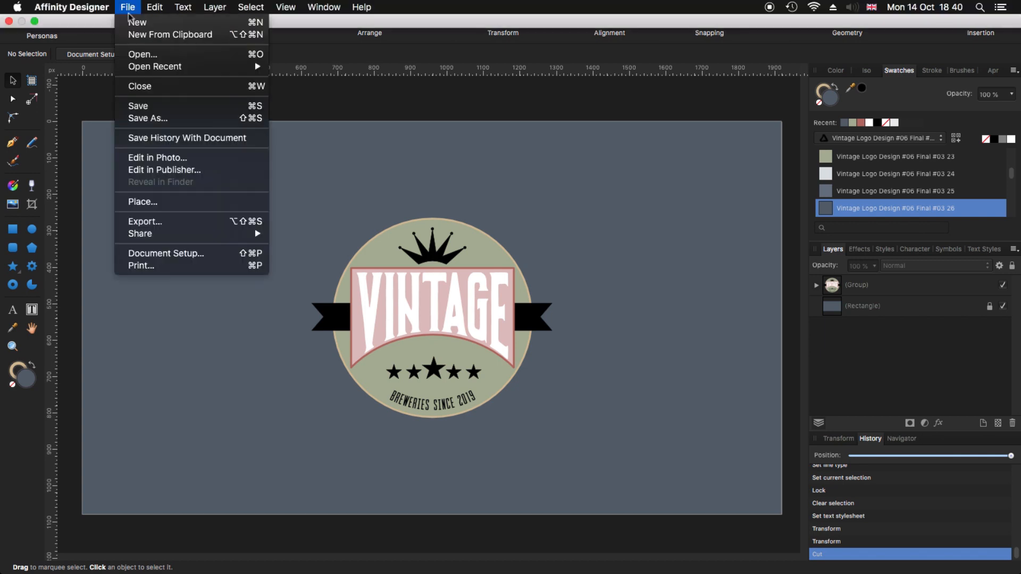
left_click(154, 202)
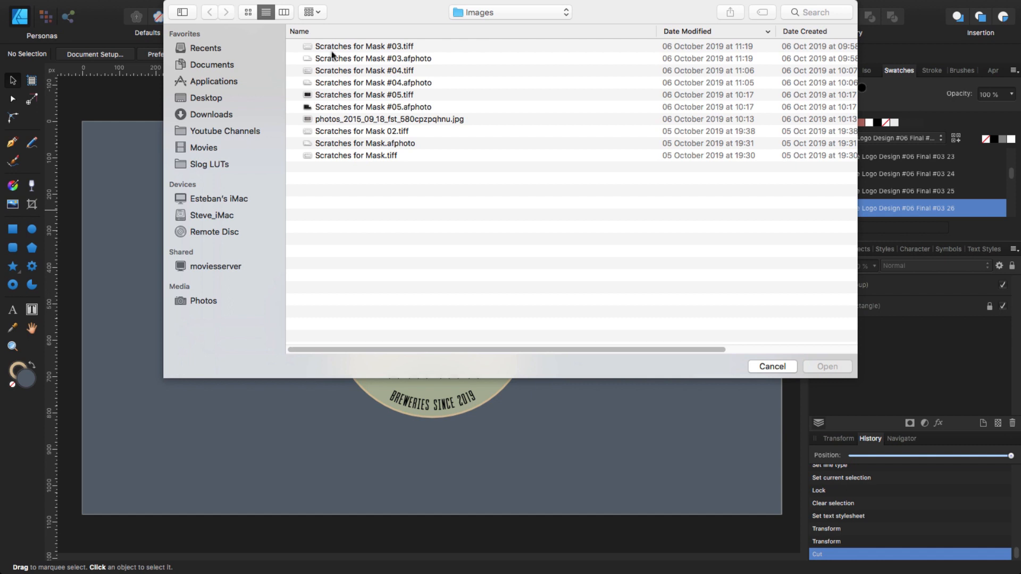
left_click(331, 48)
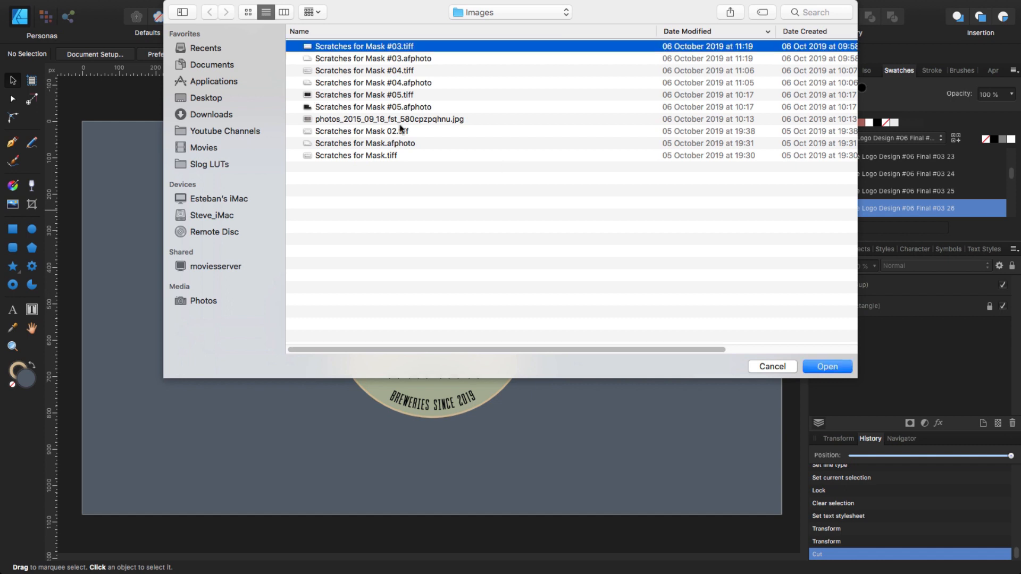
left_click(830, 366)
left_click(260, 211)
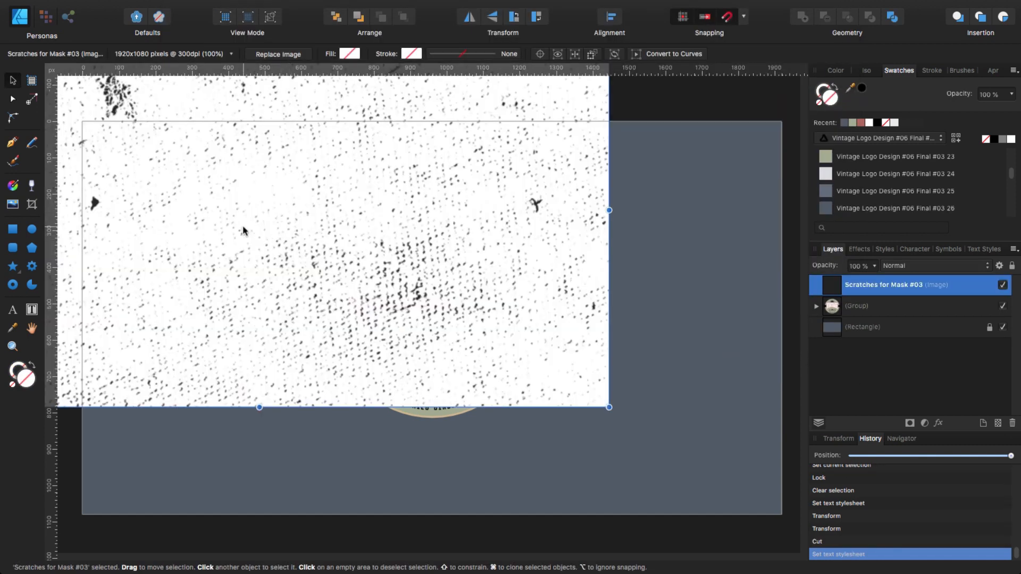
Move the scratches image over the page and rasterize it to a mask.
left_click_drag(243, 226, 410, 327)
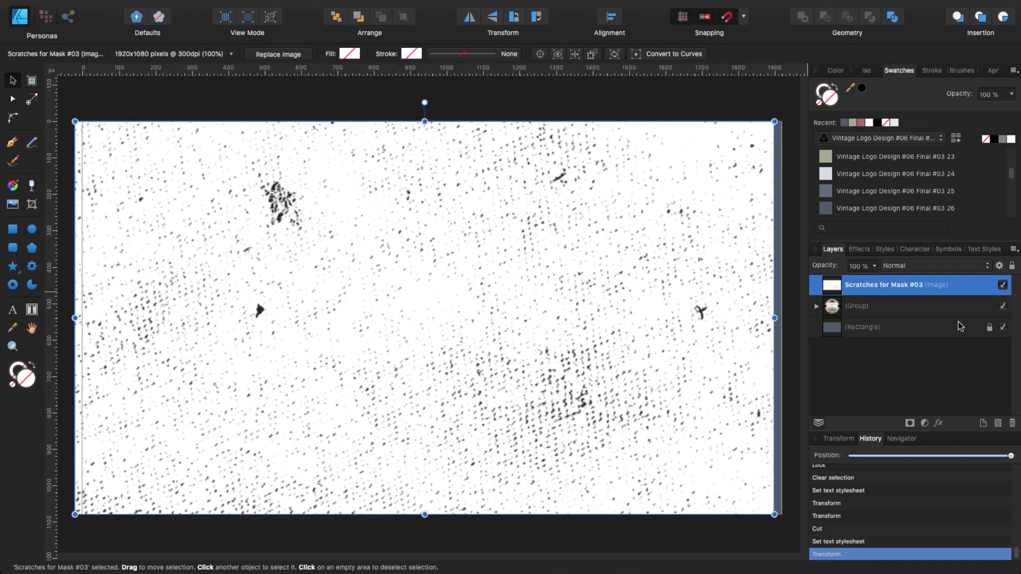
right_click(892, 293)
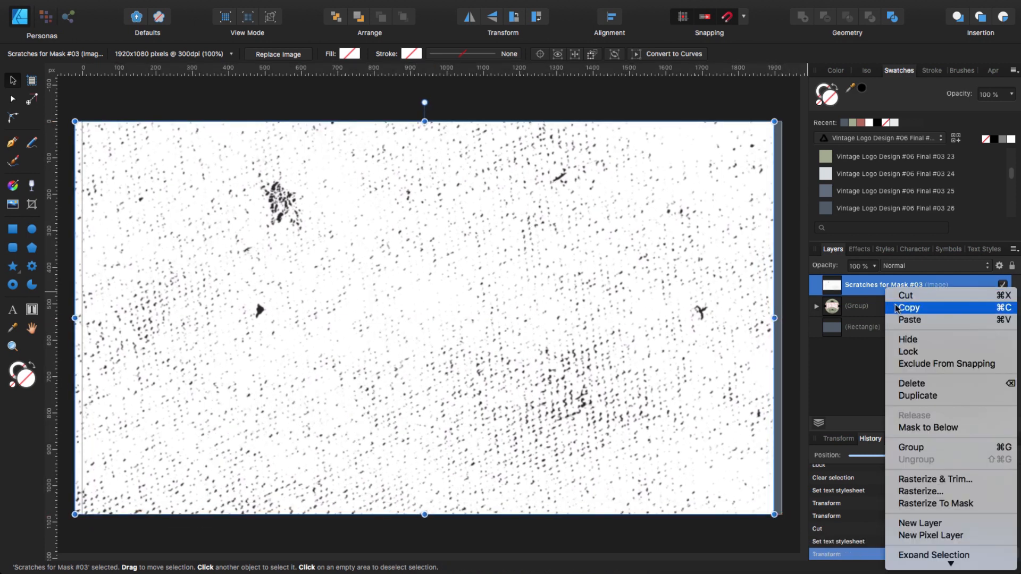
left_click(928, 504)
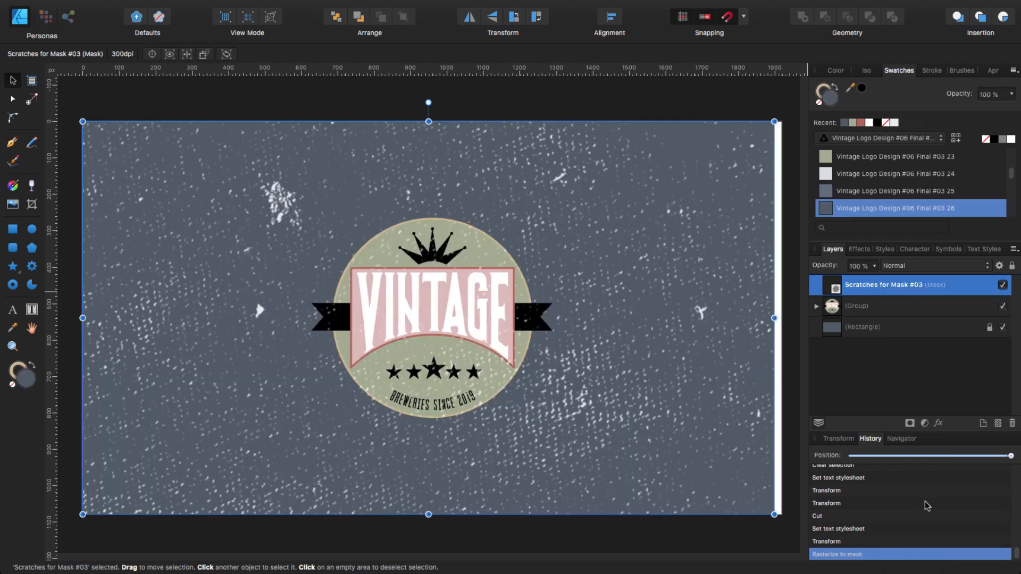
Apply the Scratches for Mask #03 mask to the badge group and shift it to reposition the scratches over the badge.
left_click_drag(833, 287, 840, 307)
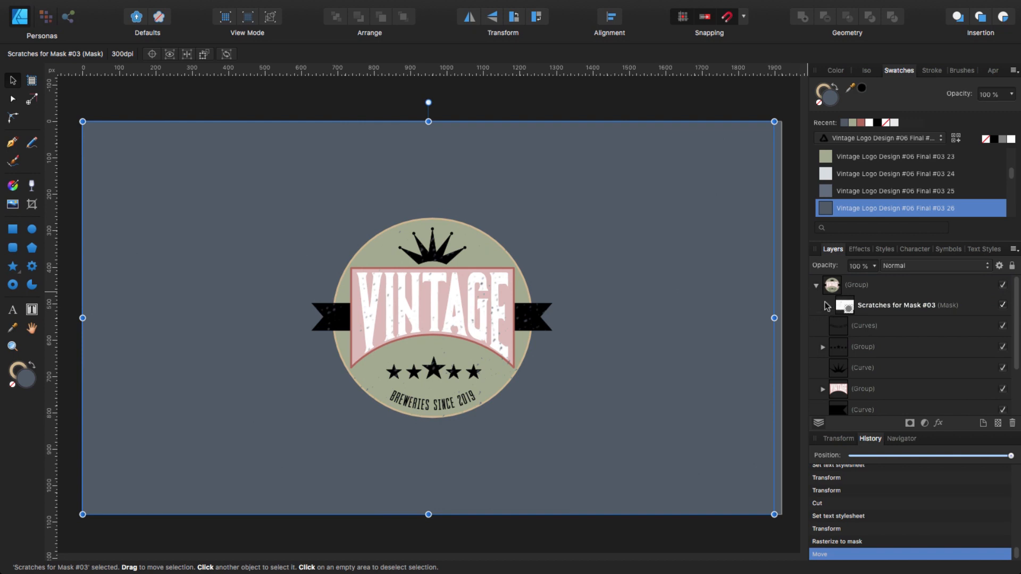
left_click(844, 307)
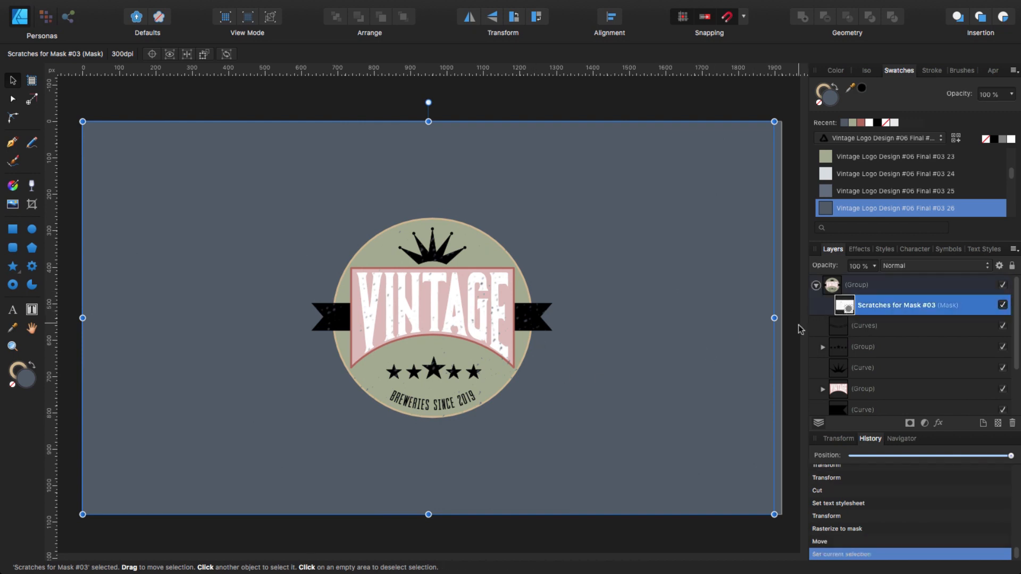
left_click_drag(565, 360, 534, 354)
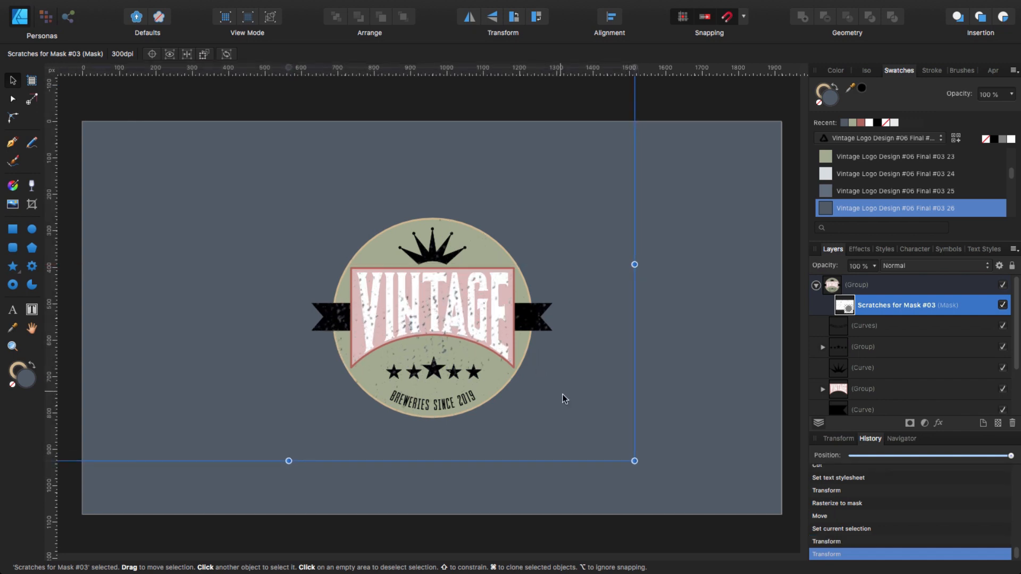
left_click(719, 347)
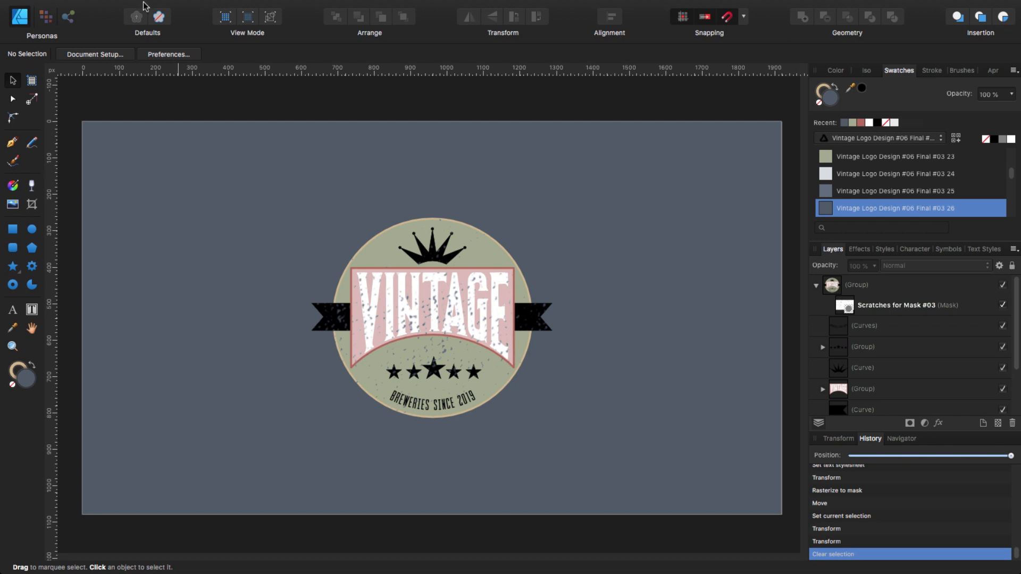
Place the Scratches for Mask #04 image over the page and rasterize it to a mask.
left_click(128, 7)
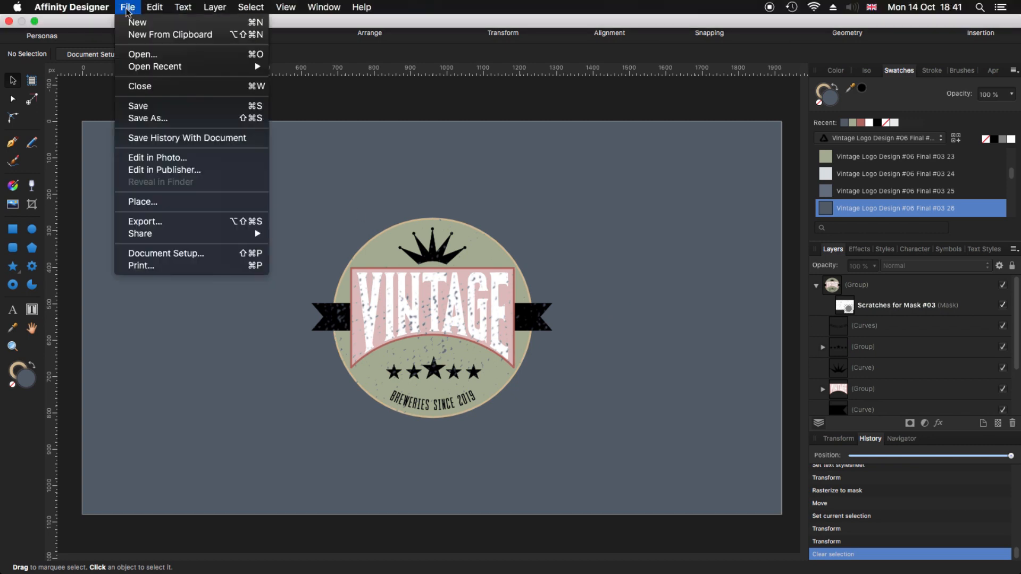
left_click(142, 202)
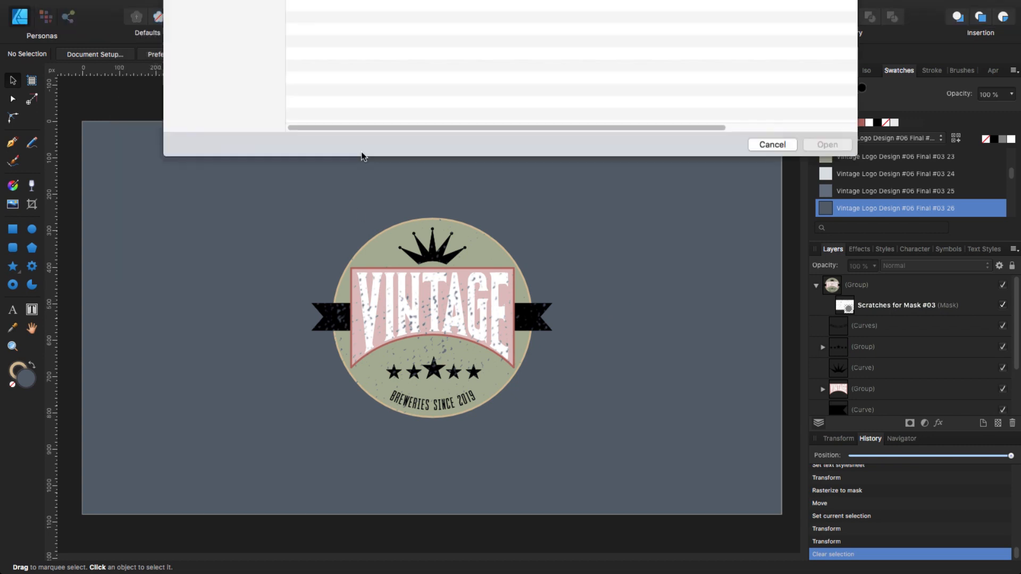
double_click(353, 77)
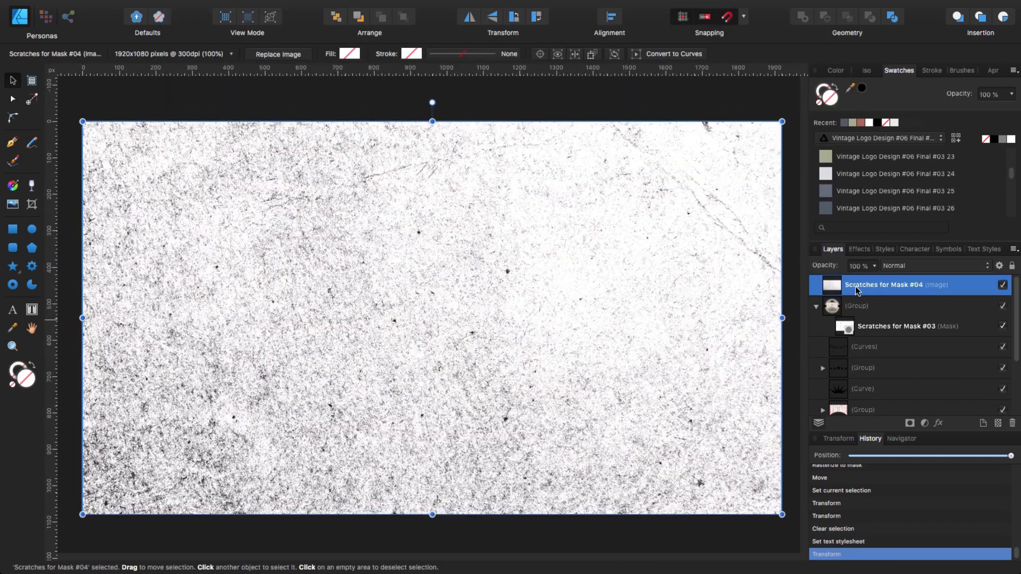
right_click(878, 284)
left_click(917, 498)
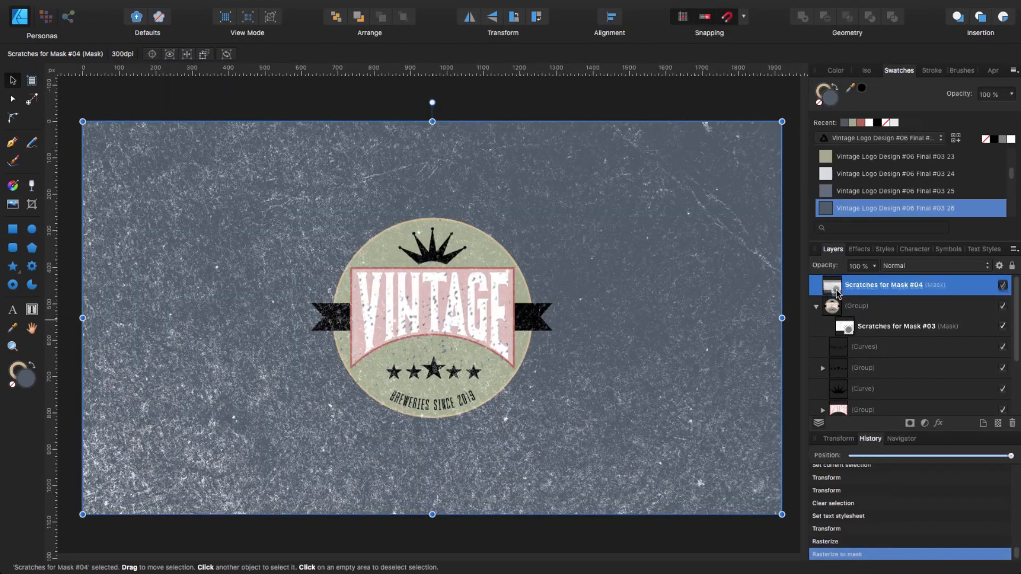
Nest the Scratches for Mask #04 mask in the badge group, then rotate, resize and reposition it over the badge.
left_click_drag(835, 288, 835, 308)
left_click_drag(632, 362, 640, 348)
left_click_drag(442, 87, 638, 306)
left_click_drag(585, 246, 629, 412)
left_click_drag(306, 471, 263, 453)
left_click_drag(358, 375, 363, 349)
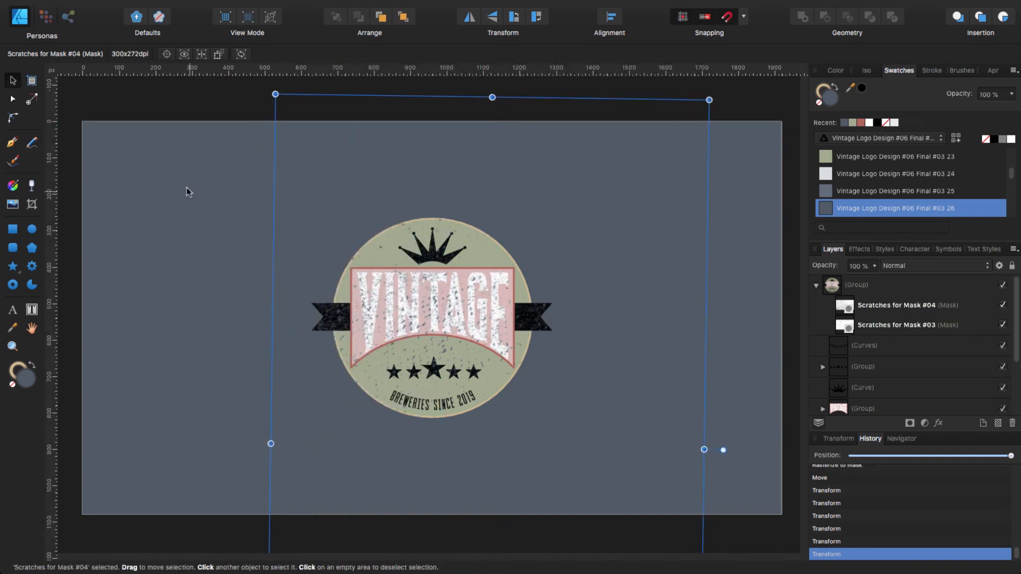
left_click(186, 192)
Place the image Scratches for Mask 02.tiff at its original size and rasterize it to a mask.
left_click(131, 8)
left_click(140, 201)
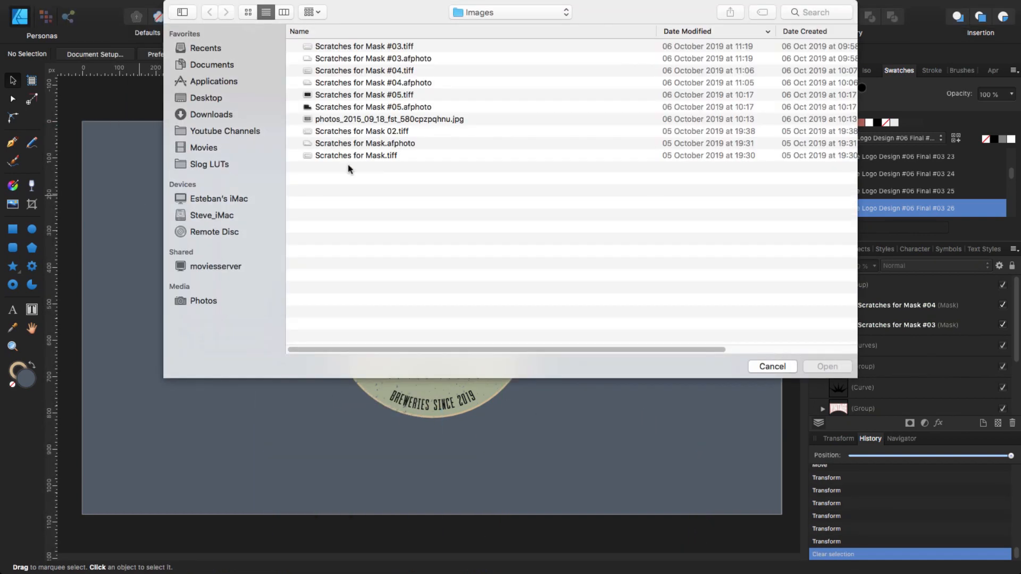
left_click(354, 132)
key("Return")
left_click(404, 336)
right_click(846, 284)
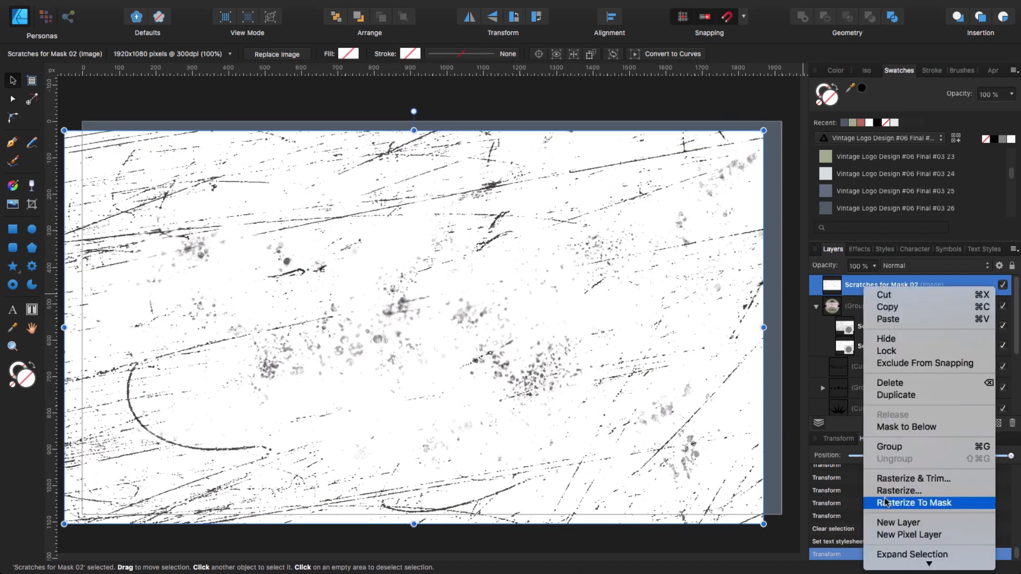
left_click(878, 499)
Nest the Scratches for Mask 02 mask in the badge group, then rotate, resize and reposition it over the badge.
left_click_drag(832, 286, 836, 307)
left_click_drag(645, 308, 701, 332)
left_click_drag(702, 332, 715, 288)
left_click_drag(493, 91, 383, 121)
left_click_drag(101, 314, 226, 310)
left_click_drag(776, 197, 755, 187)
left_click_drag(775, 142, 585, 254)
left_click_drag(520, 483, 495, 440)
left_click_drag(500, 329, 509, 334)
left_click(654, 387)
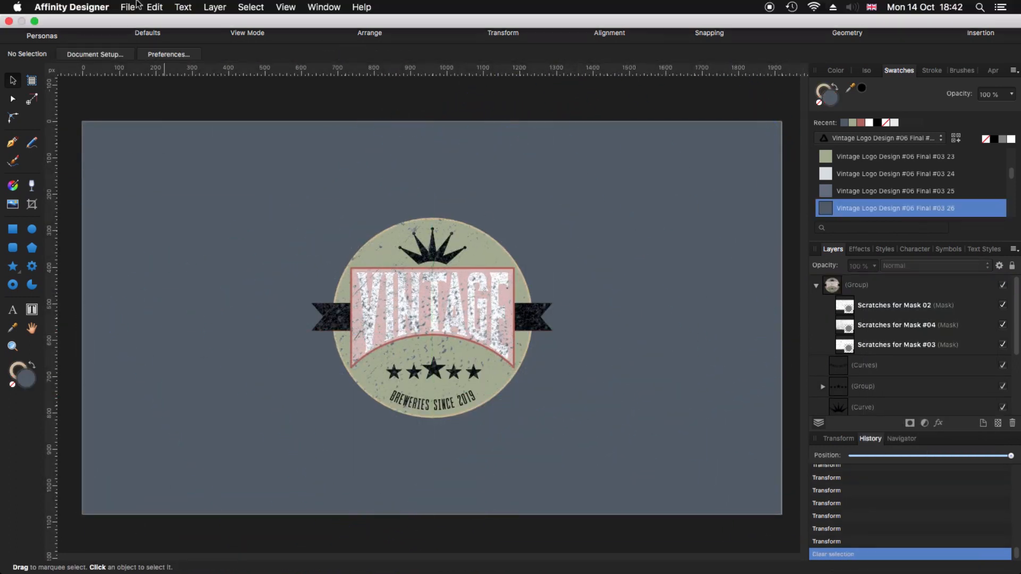
Place the image Scratches for Mask.tiff over the page and rasterize it to a mask.
left_click(133, 7)
left_click(141, 201)
left_click(329, 158)
key("Return")
left_click(367, 314)
left_click_drag(358, 329, 415, 333)
right_click(883, 285)
left_click(906, 501)
Nest the Scratches for Mask mask in the badge group, reposition it over the badge and reduce its height.
left_click_drag(833, 286, 835, 307)
left_click_drag(606, 362, 686, 360)
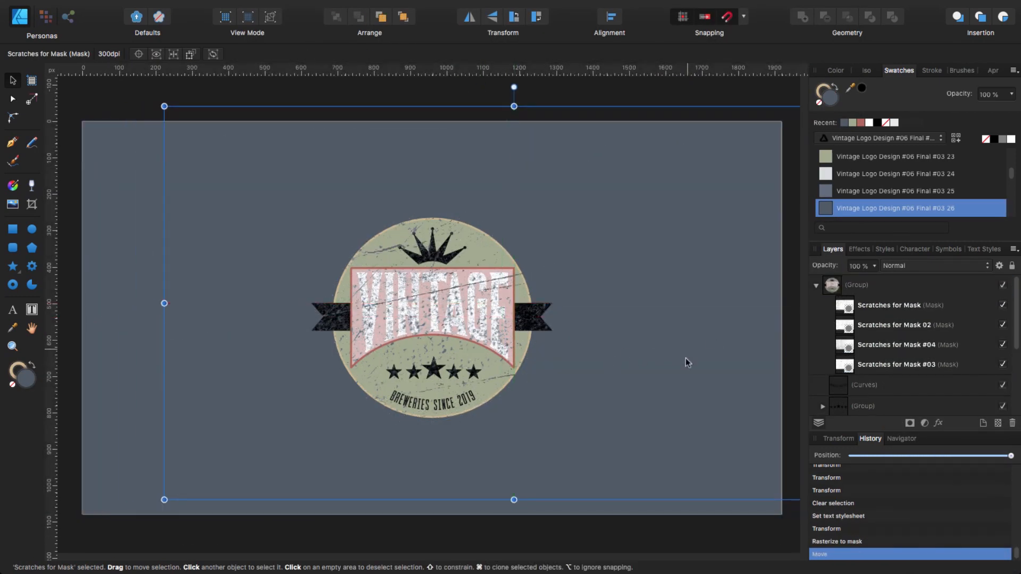
left_click_drag(514, 500, 522, 481)
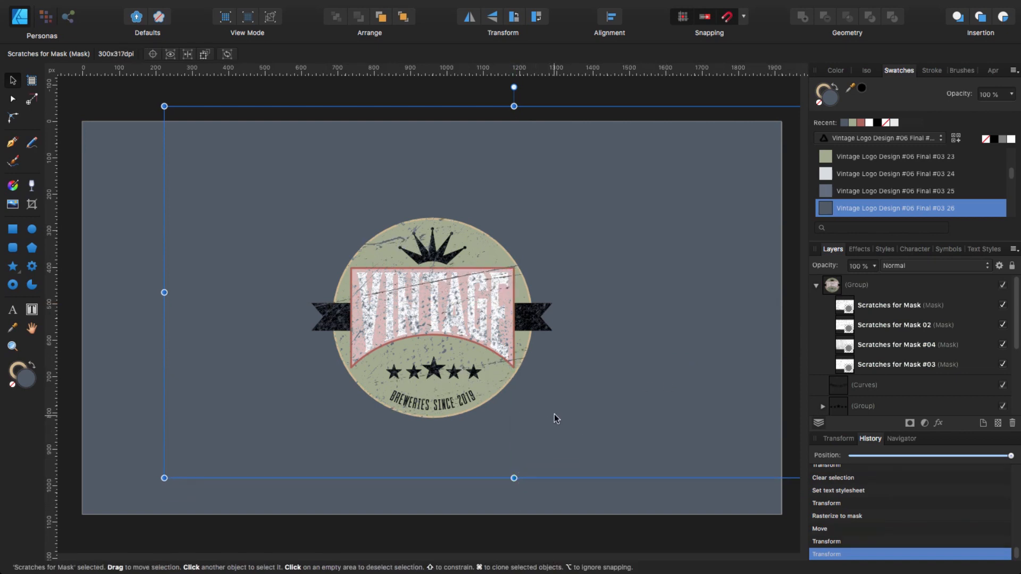
left_click(105, 244)
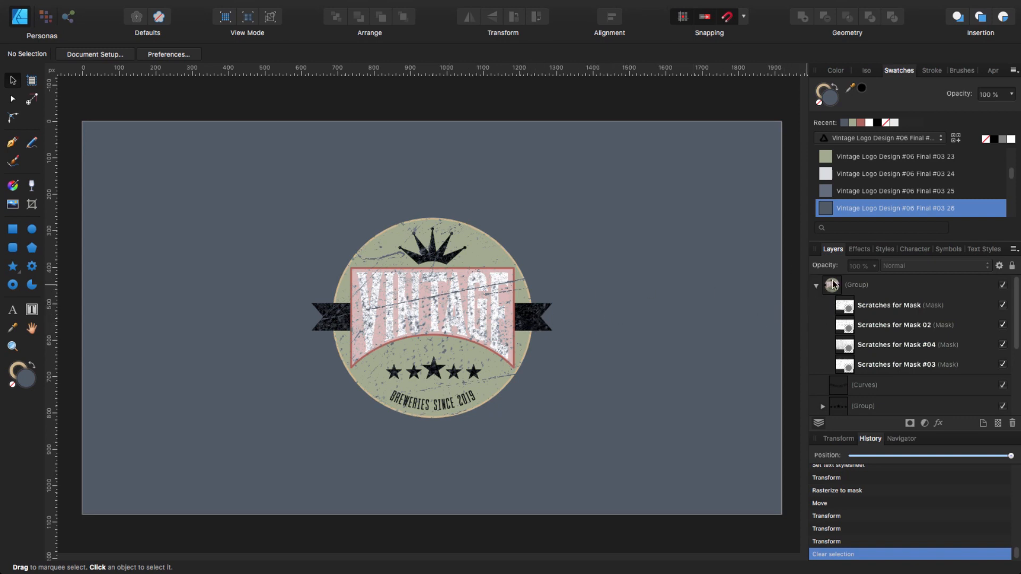
Fill the banner shape behind the VINTAGE lettering with the red swatch Vintage Logo Design #06 Final #03 17.
left_click(816, 286)
left_click(816, 286)
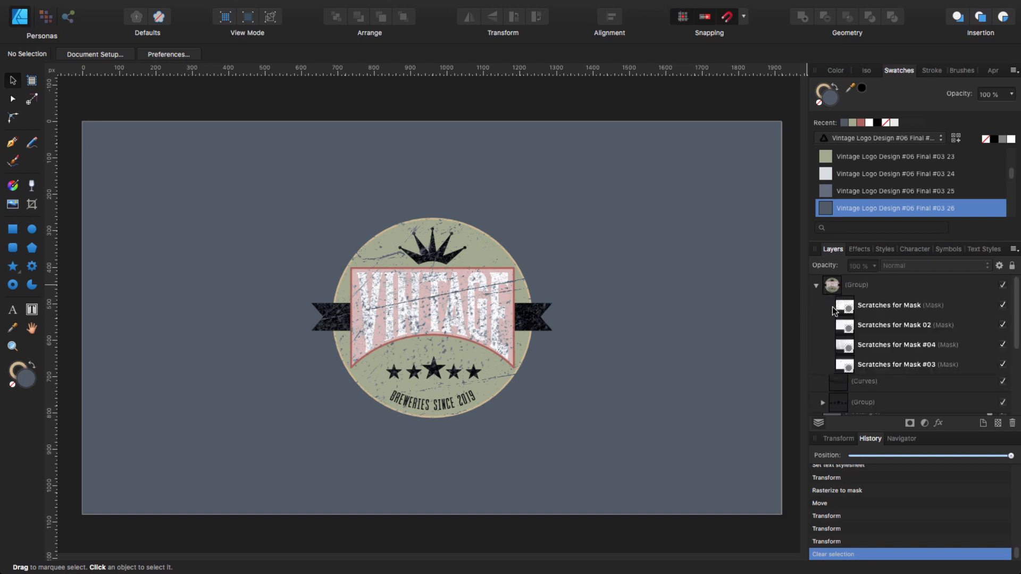
left_click_drag(1019, 323, 1017, 357)
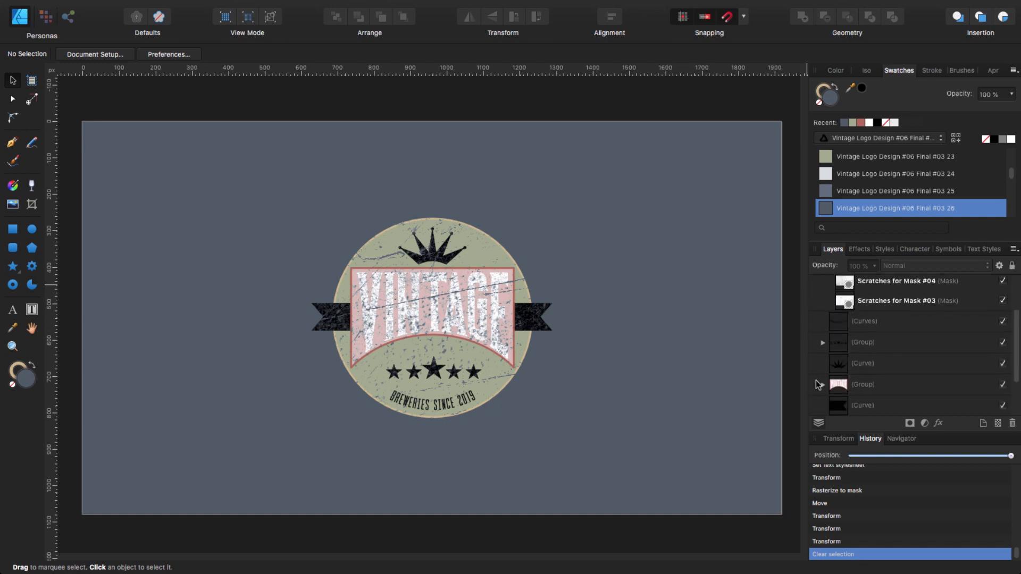
left_click(822, 384)
scroll(880, 359, "down", 2)
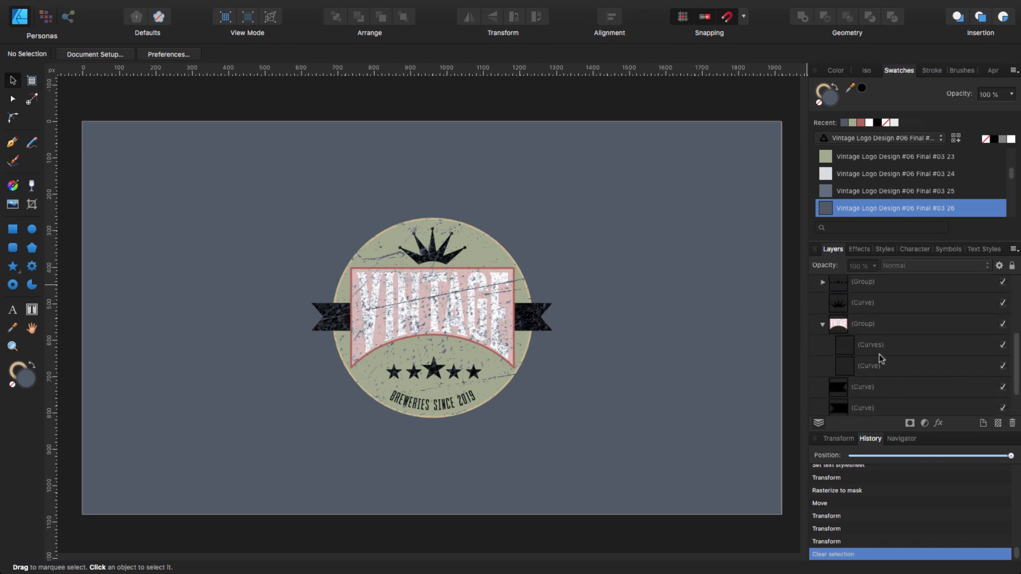
left_click(871, 370)
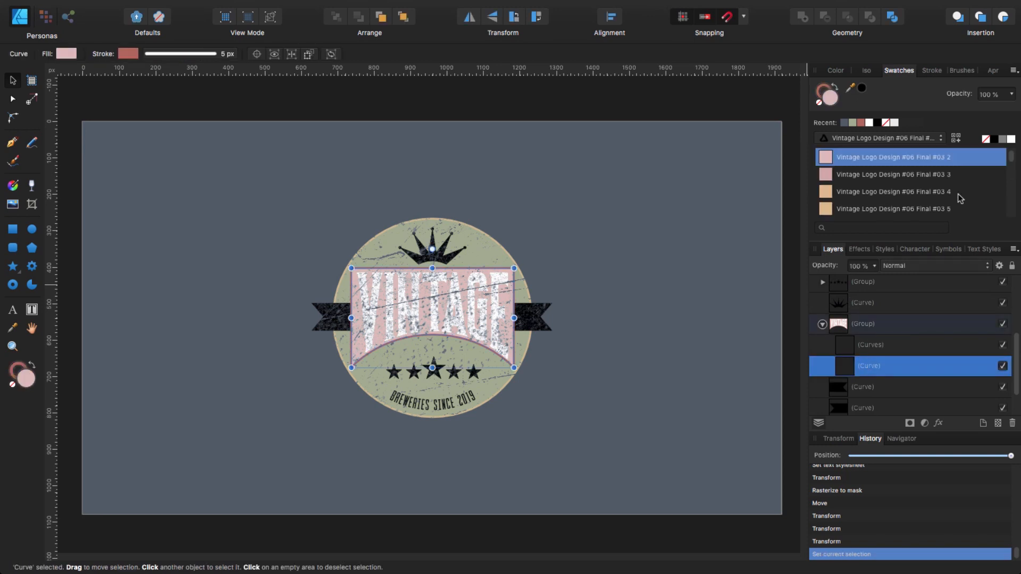
scroll(1015, 160, "down", 4)
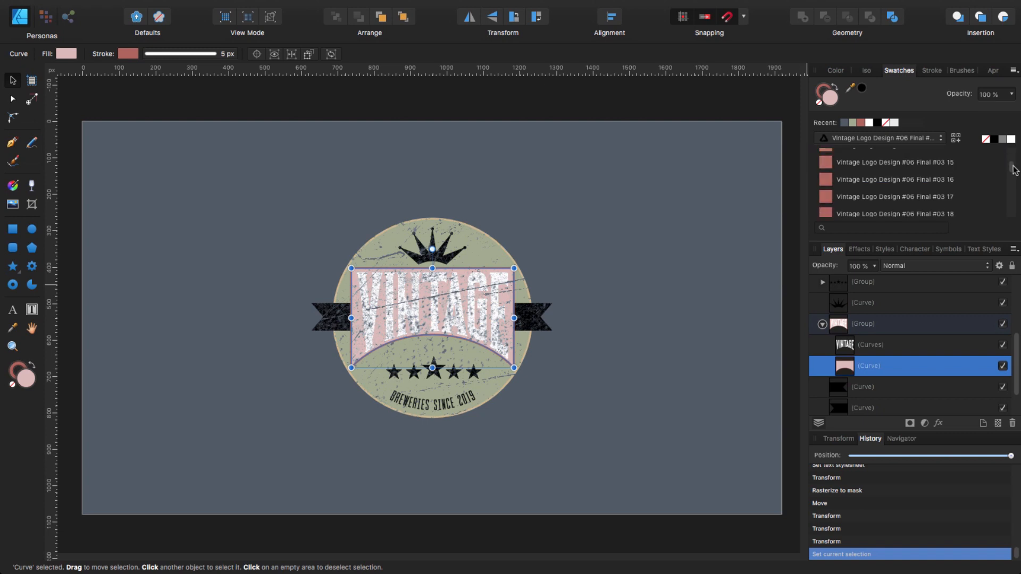
left_click(832, 210)
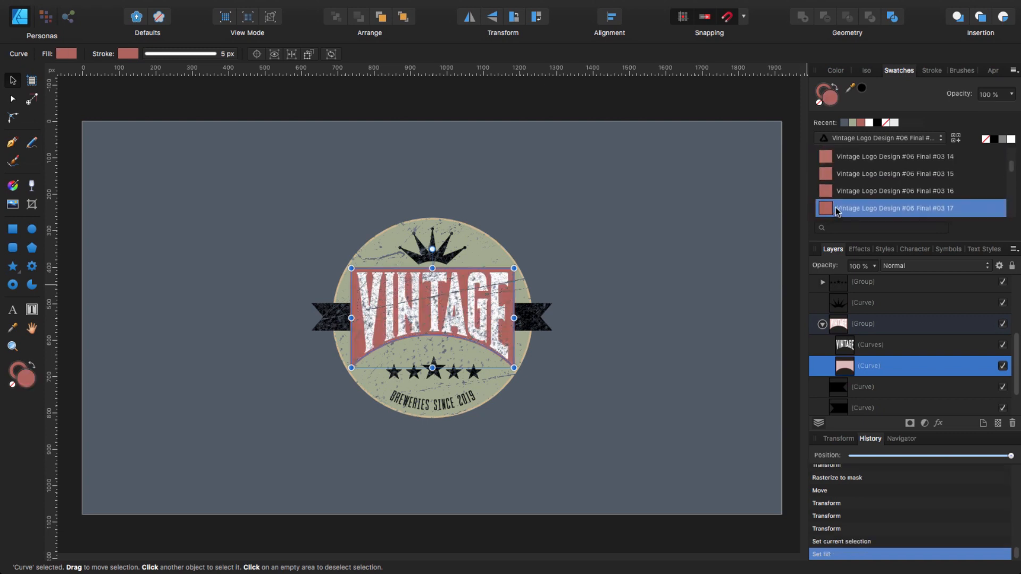
left_click(660, 248)
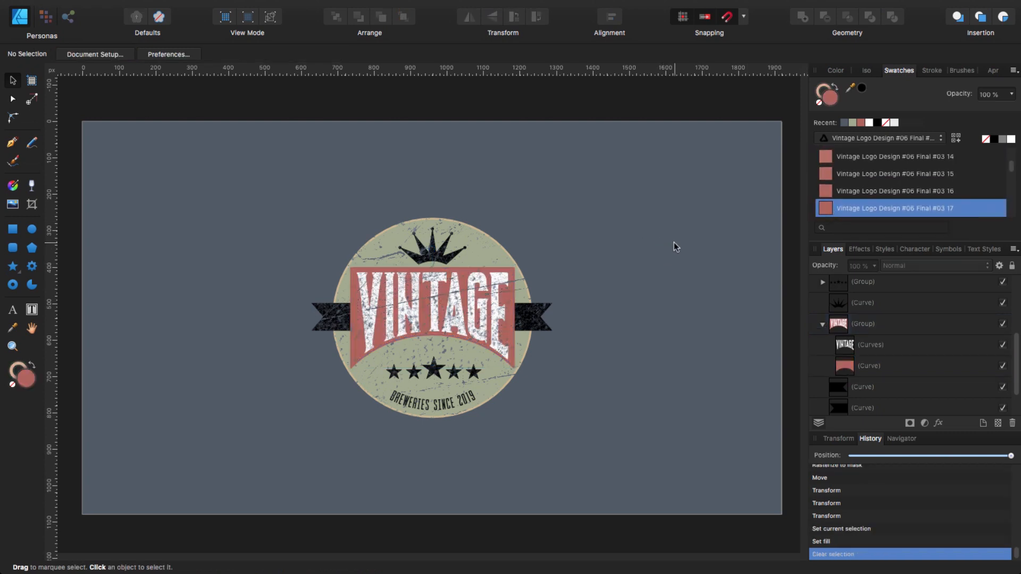